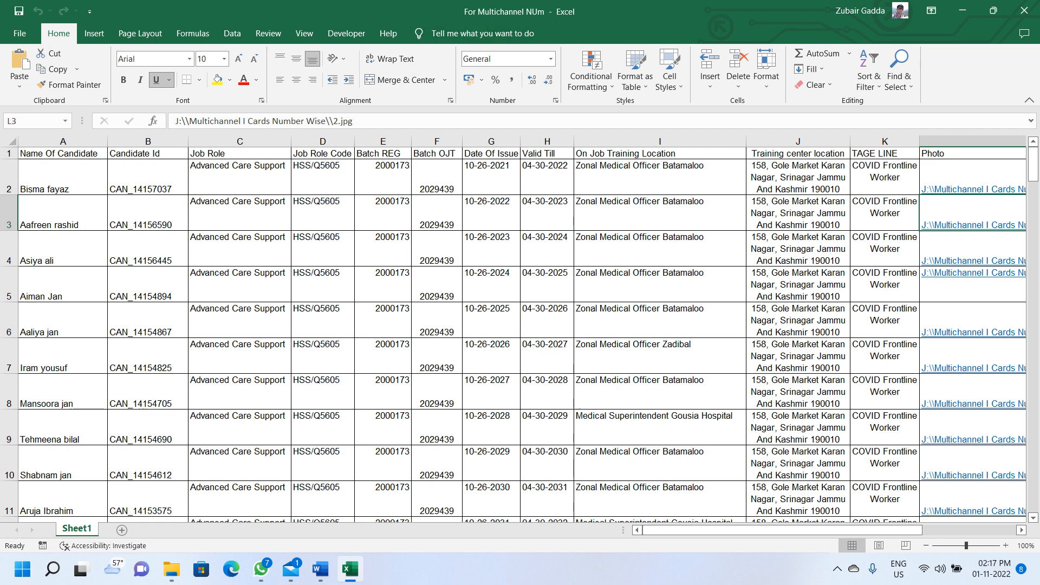
# Review the column headings in row 1 from Name Of Candidate through Training center location.
pyautogui.click(63, 153)
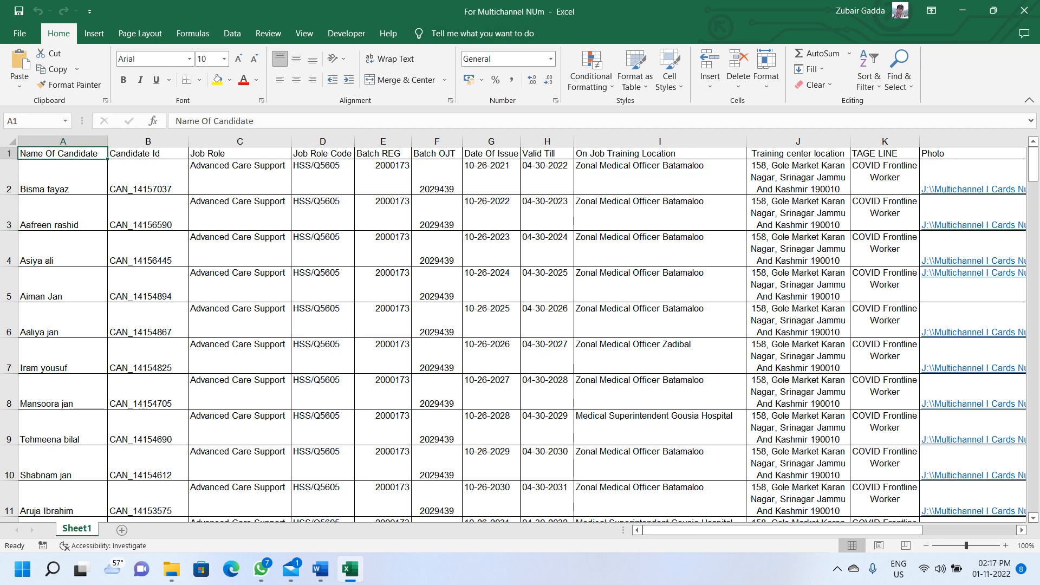
pyautogui.click(148, 154)
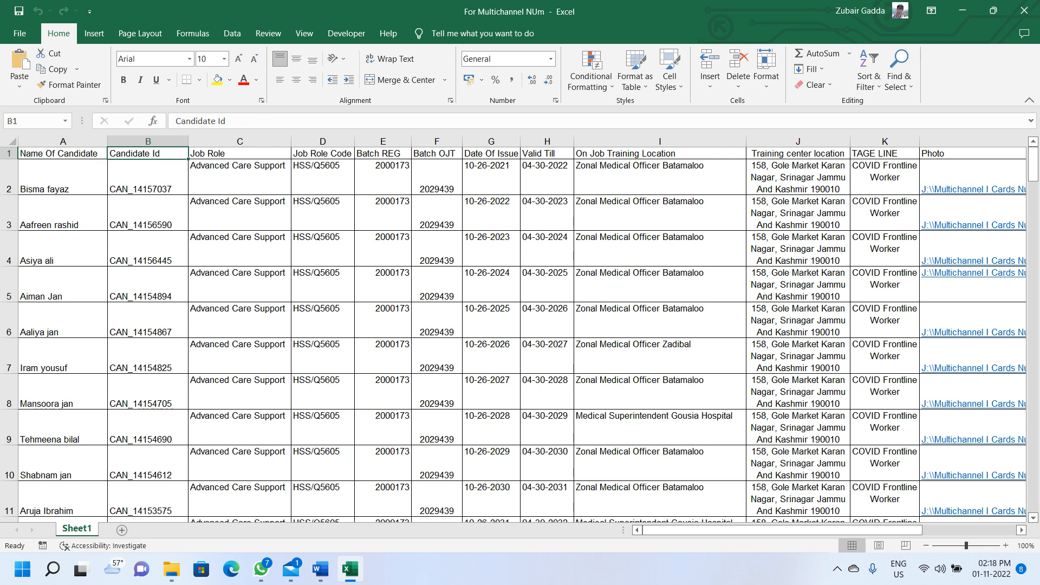
pyautogui.click(239, 153)
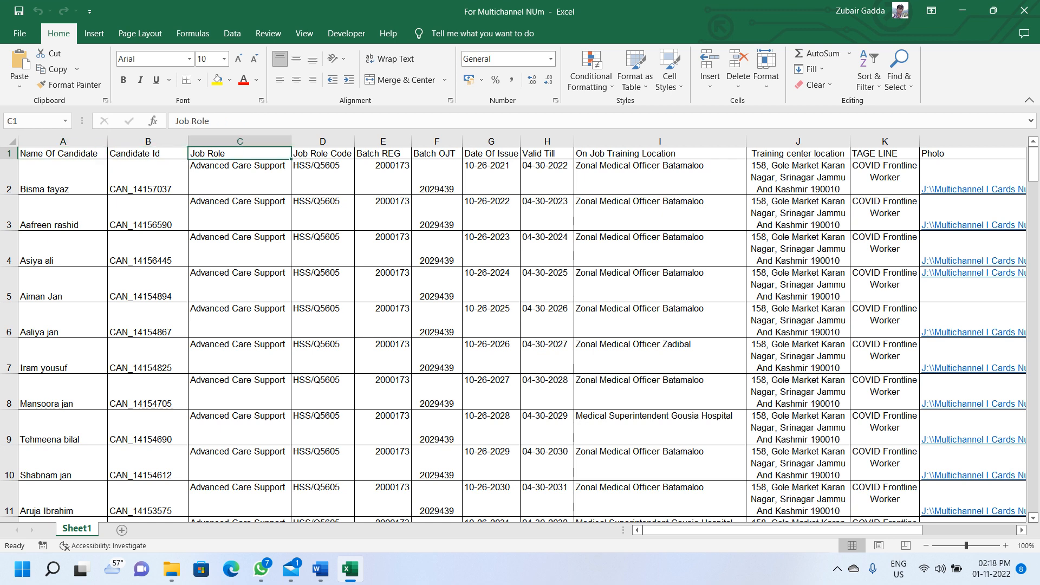
pyautogui.click(322, 154)
pyautogui.click(382, 153)
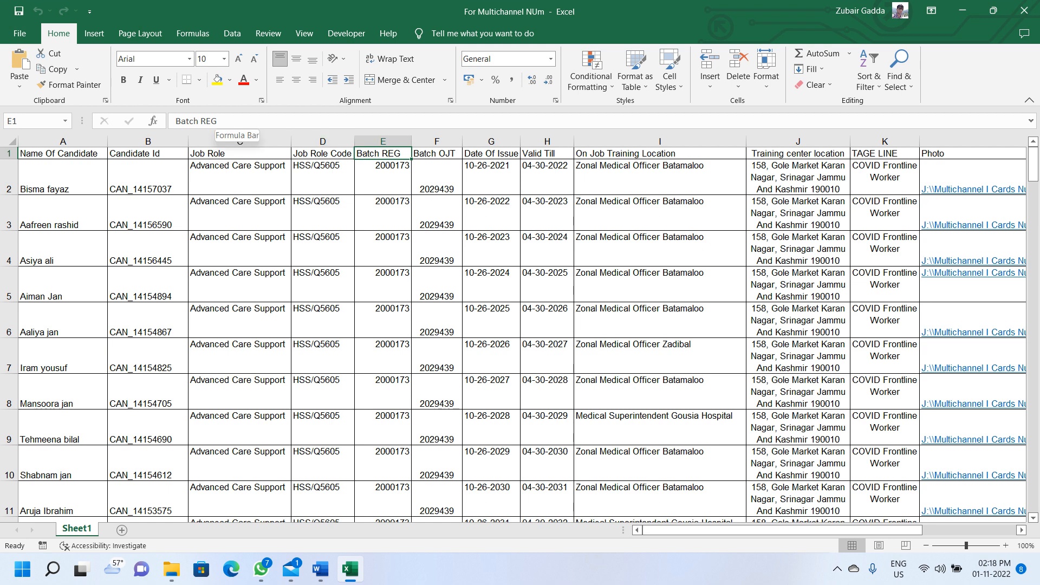
pyautogui.click(436, 153)
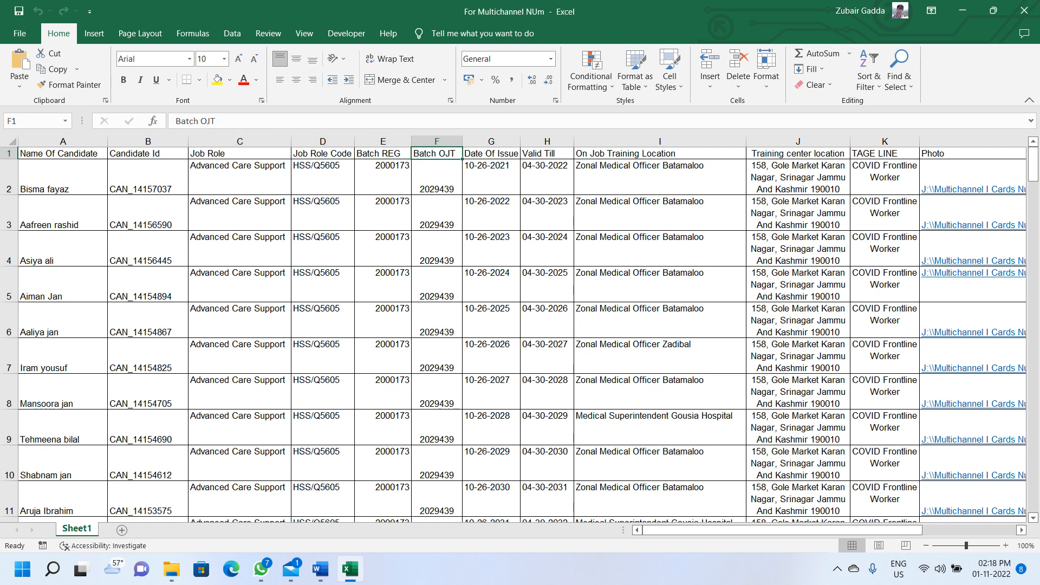
pyautogui.click(491, 154)
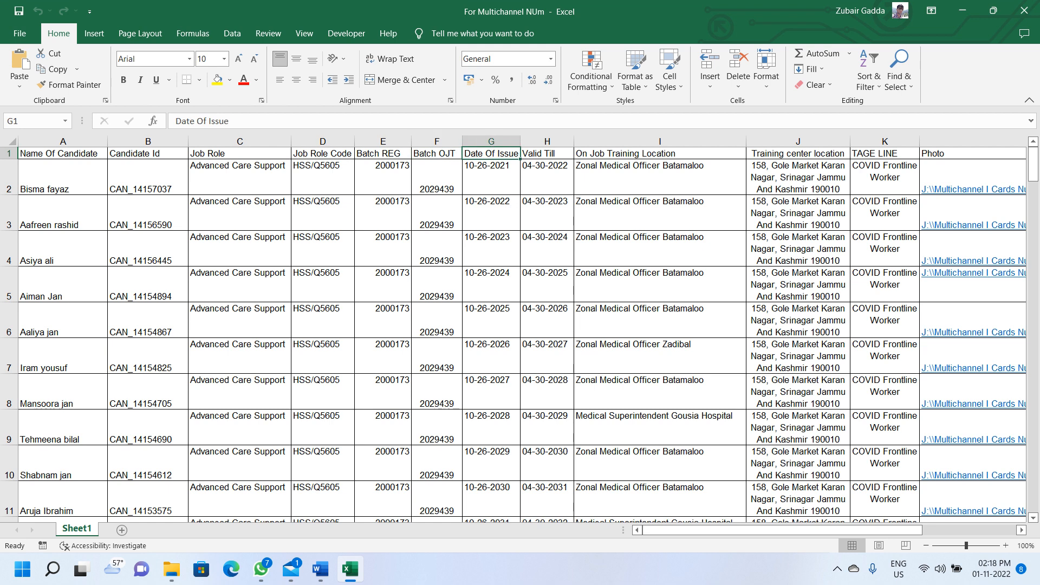
pyautogui.click(547, 153)
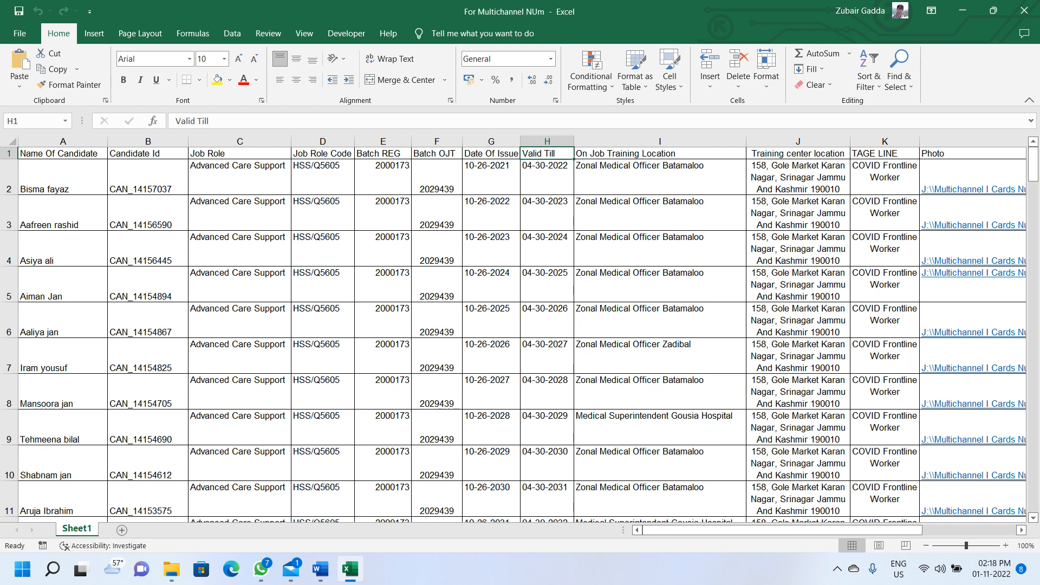
pyautogui.click(659, 153)
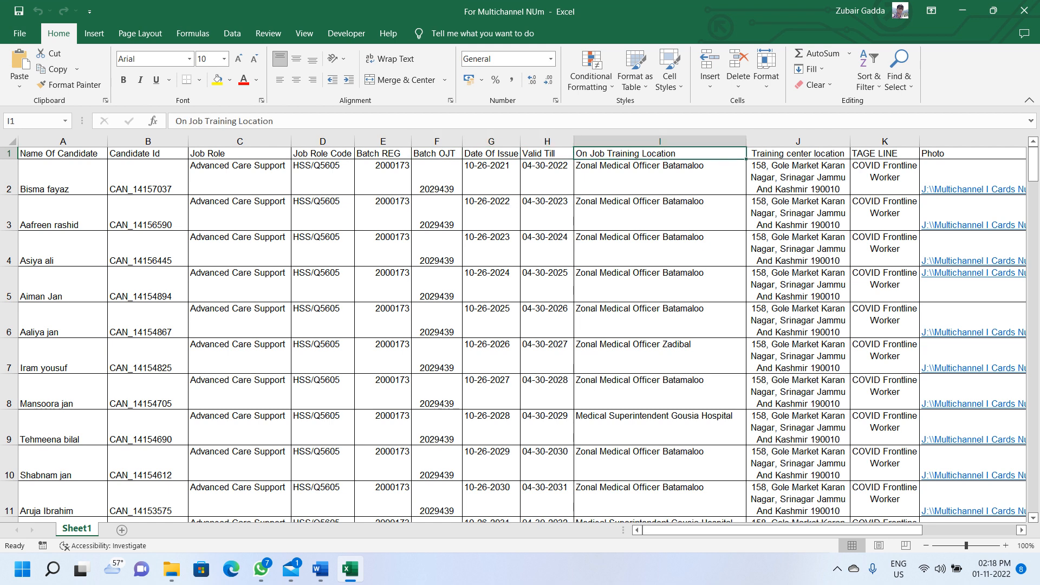
pyautogui.click(797, 154)
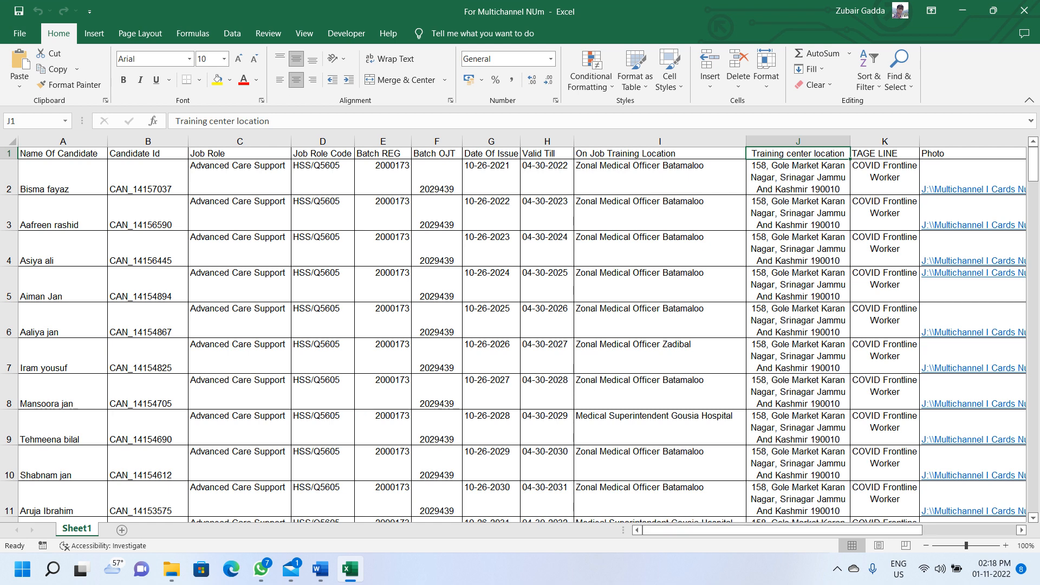
# Look through the candidate names in A2:A105 and check the first training center location in J2.
pyautogui.moveTo(60, 184); pyautogui.dragTo(107, 517)
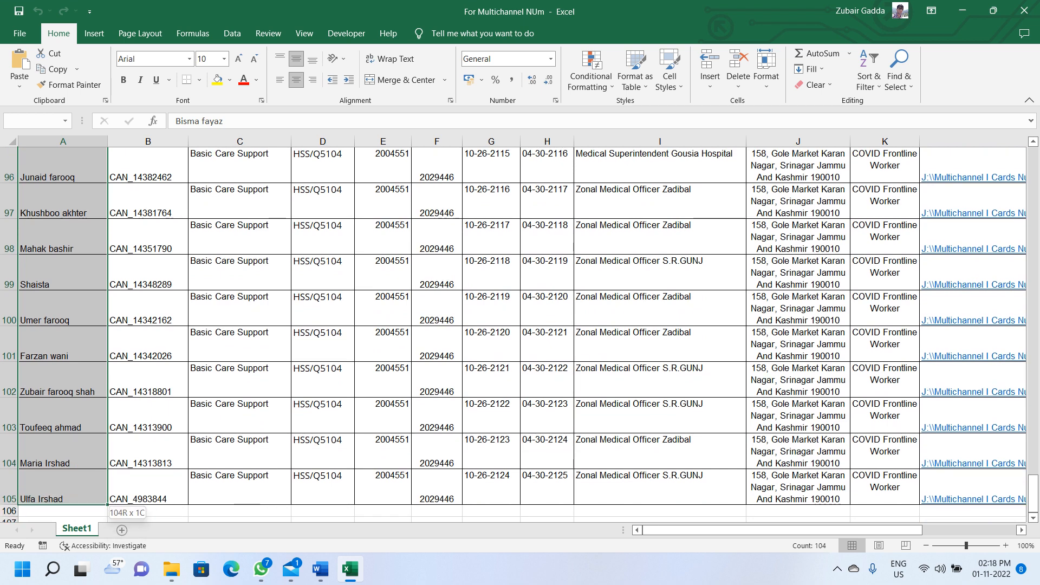
pyautogui.scroll(20, 108, 517)
pyautogui.scroll(11, 520, 335)
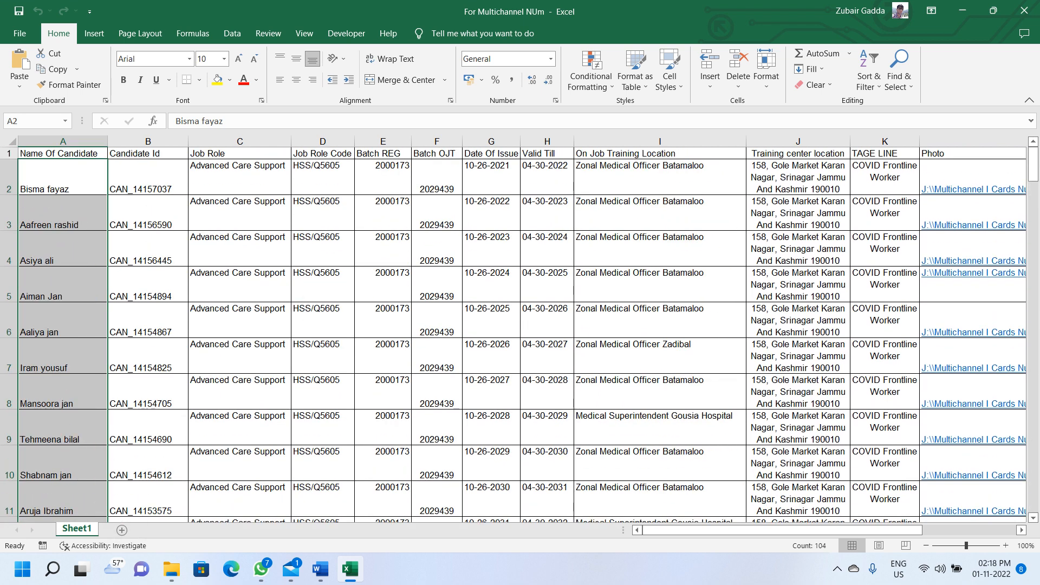
pyautogui.click(796, 179)
# Clear the photo links from cells L2:L5 in the Photo column.
pyautogui.moveTo(650, 530); pyautogui.dragTo(738, 531)
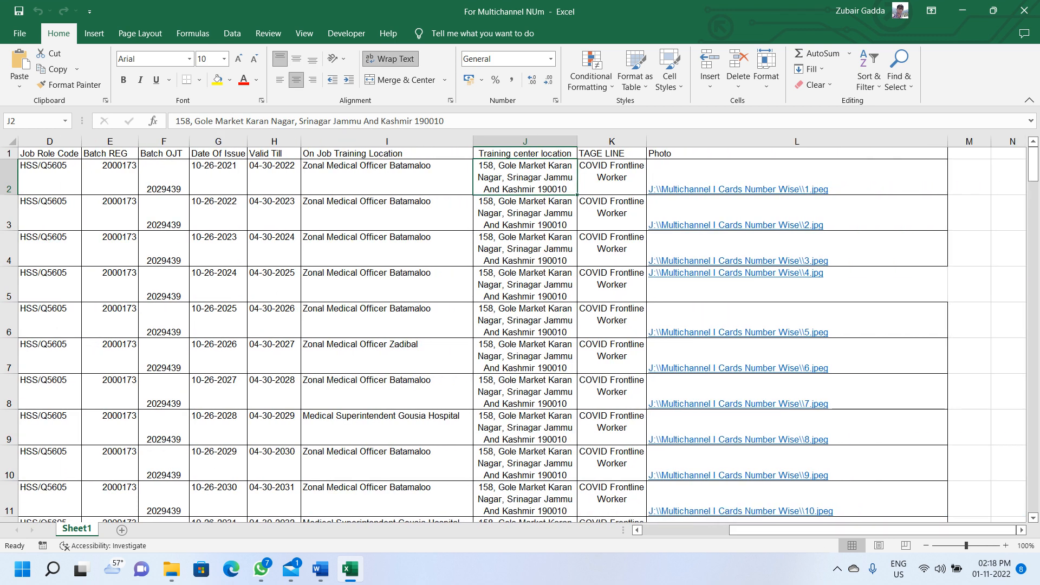
pyautogui.click(796, 153)
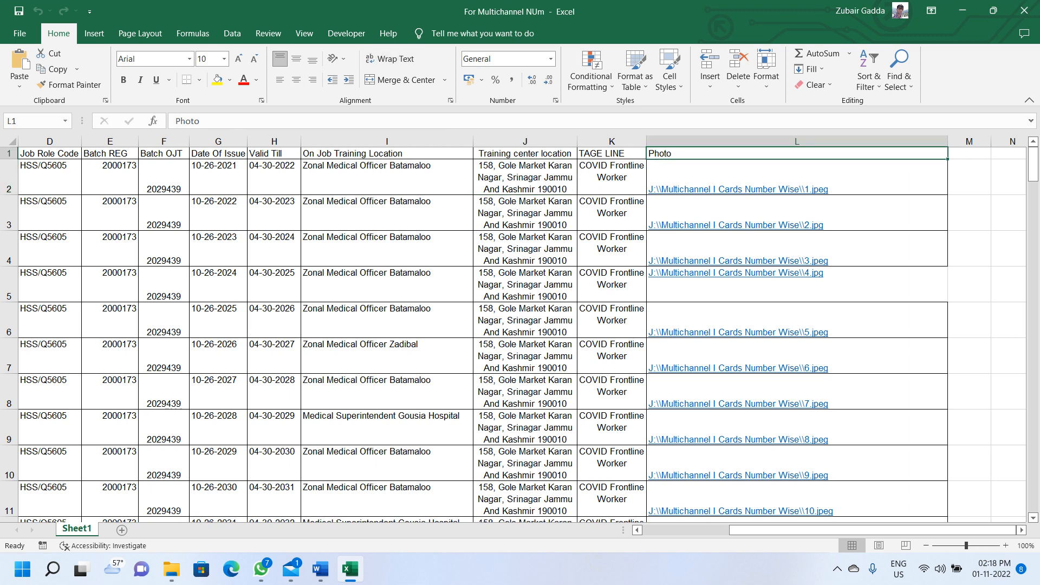
pyautogui.click(796, 176)
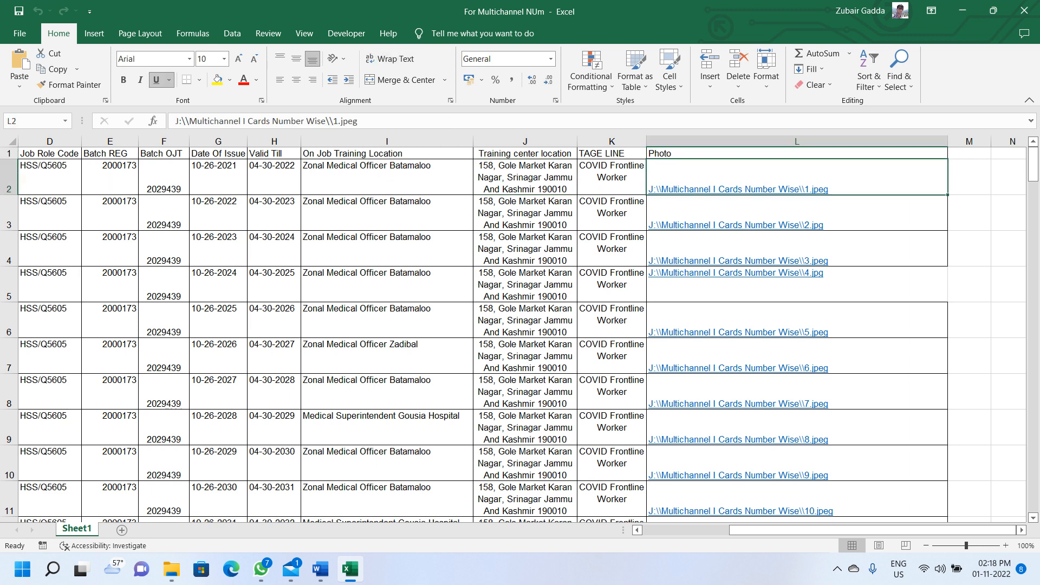
pyautogui.moveTo(797, 177); pyautogui.dragTo(796, 284)
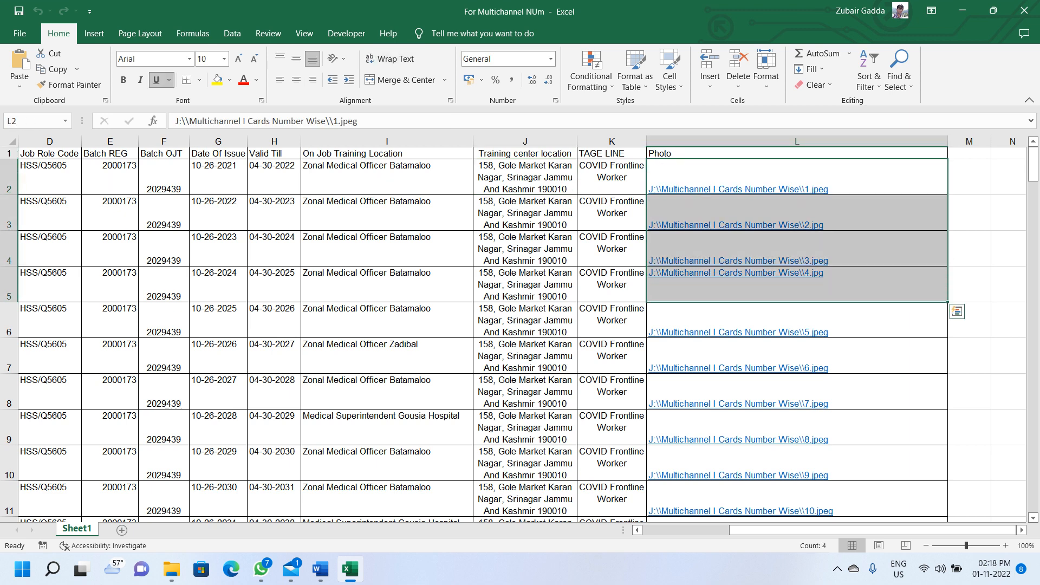
pyautogui.press('Delete')
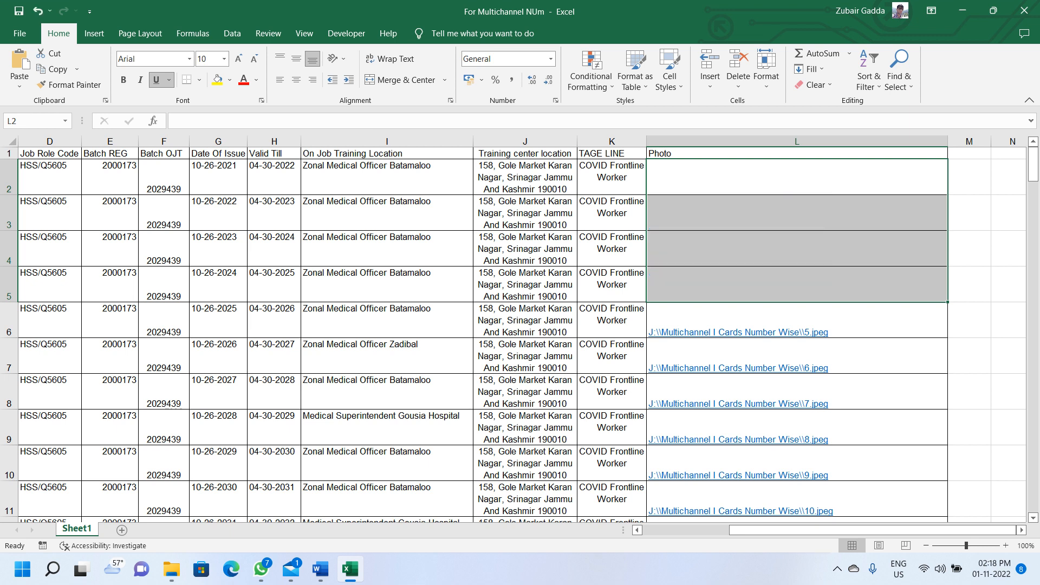
# Switch to File Explorer and look through the photos in the Multichannel I Cards Number Wise folder on the SSD (J:) drive.
pyautogui.click(171, 568)
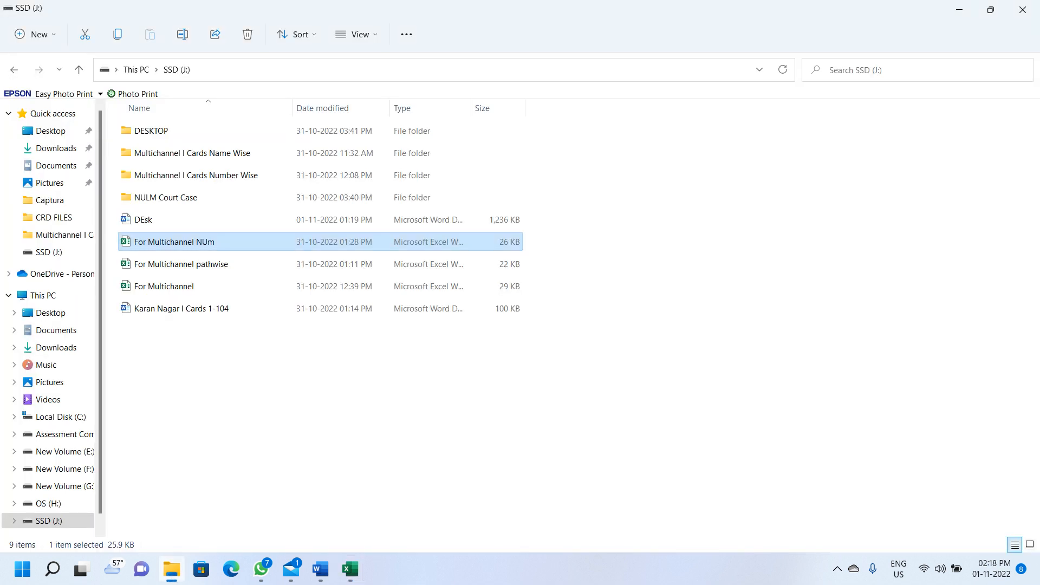
pyautogui.click(585, 325)
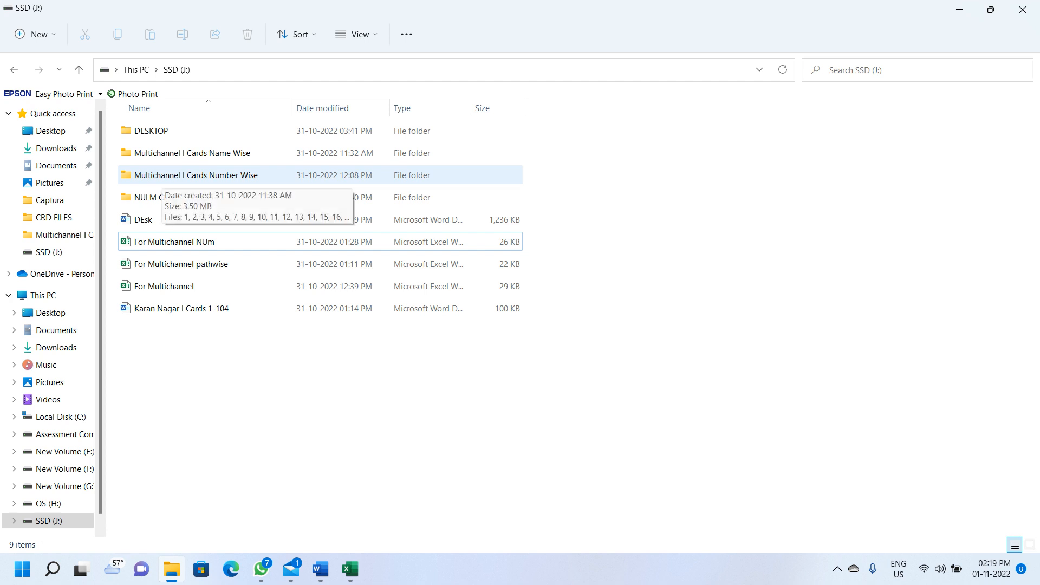
pyautogui.doubleClick(161, 177)
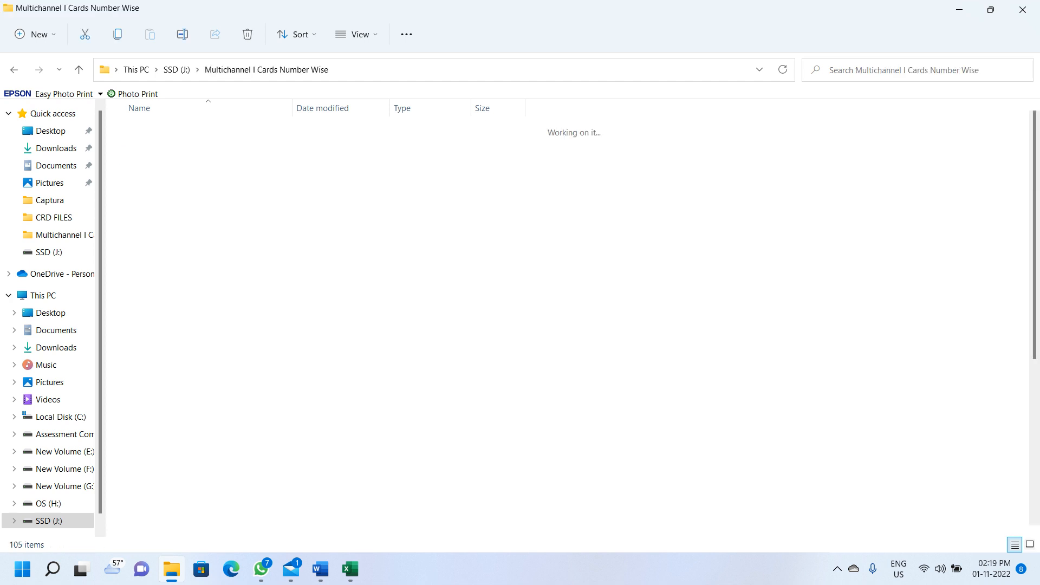
pyautogui.scroll(-5, 161, 176)
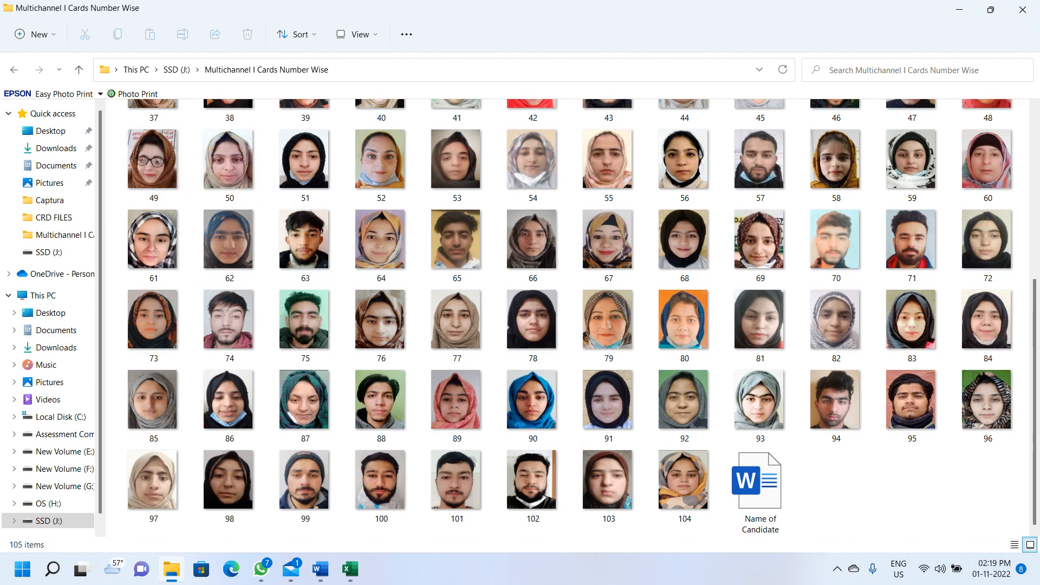
pyautogui.scroll(5, 684, 479)
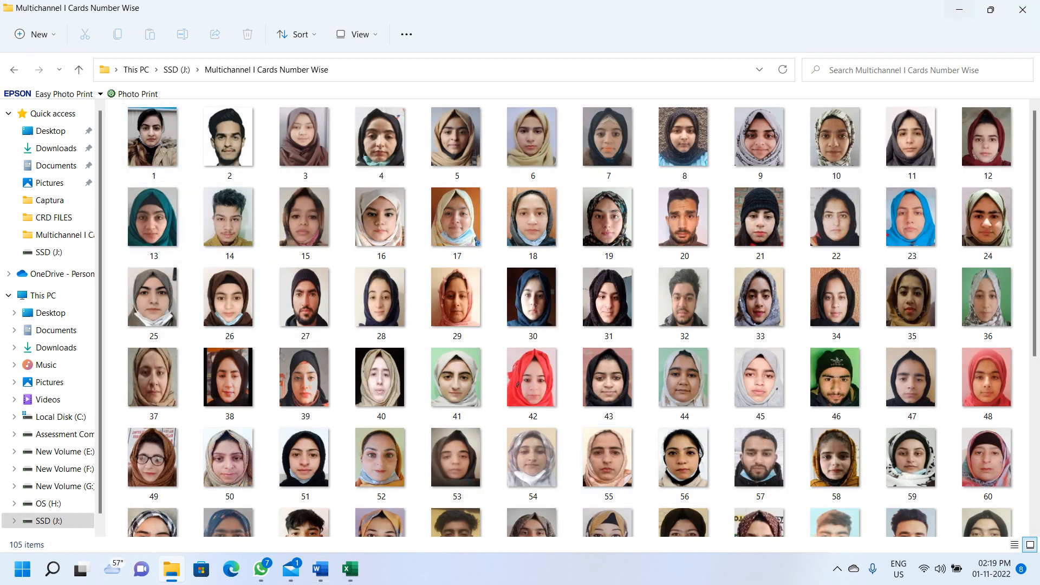
pyautogui.click(959, 9)
# Switch to the Step document in Word and examine its photograph size and format requirement.
pyautogui.click(320, 569)
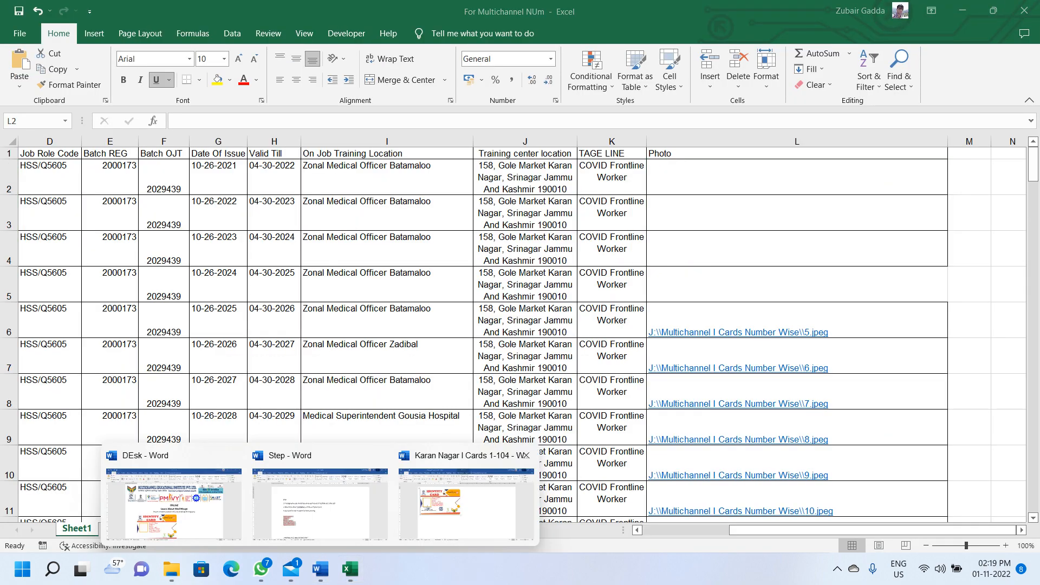
pyautogui.click(320, 503)
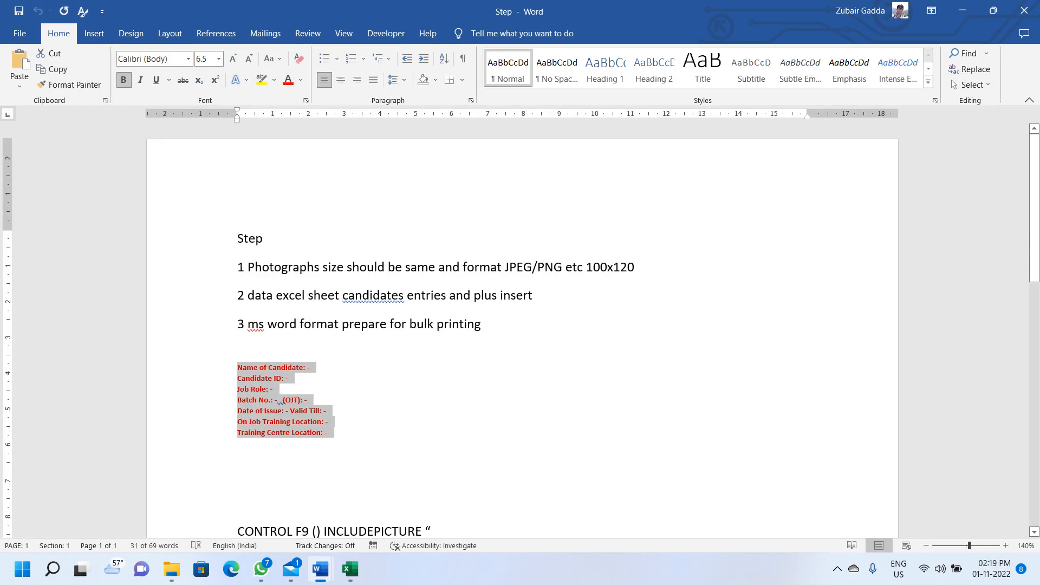
pyautogui.moveTo(238, 268); pyautogui.dragTo(438, 268)
pyautogui.moveTo(634, 268); pyautogui.dragTo(586, 268)
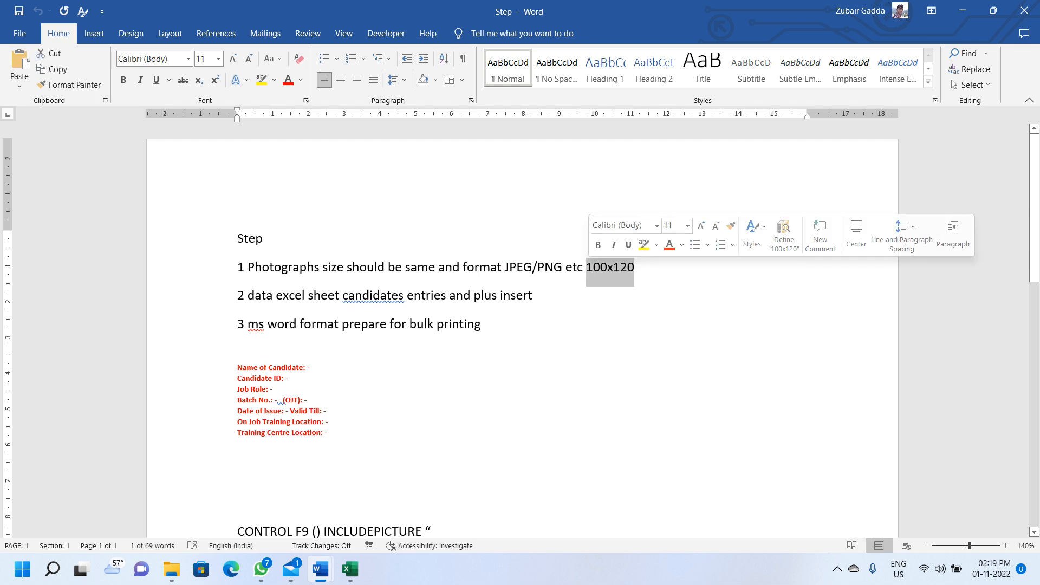
pyautogui.click(537, 295)
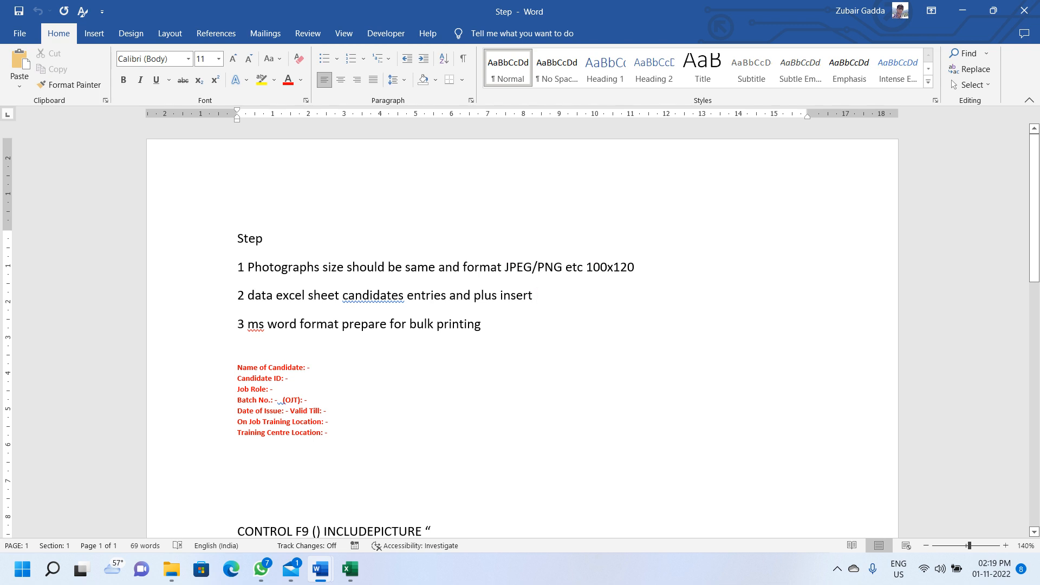
pyautogui.moveTo(505, 267); pyautogui.dragTo(537, 267)
pyautogui.click(545, 267)
# Return to File Explorer, examine the numbered candidate photos, and go back to the SSD (J:) drive.
pyautogui.moveTo(171, 569)
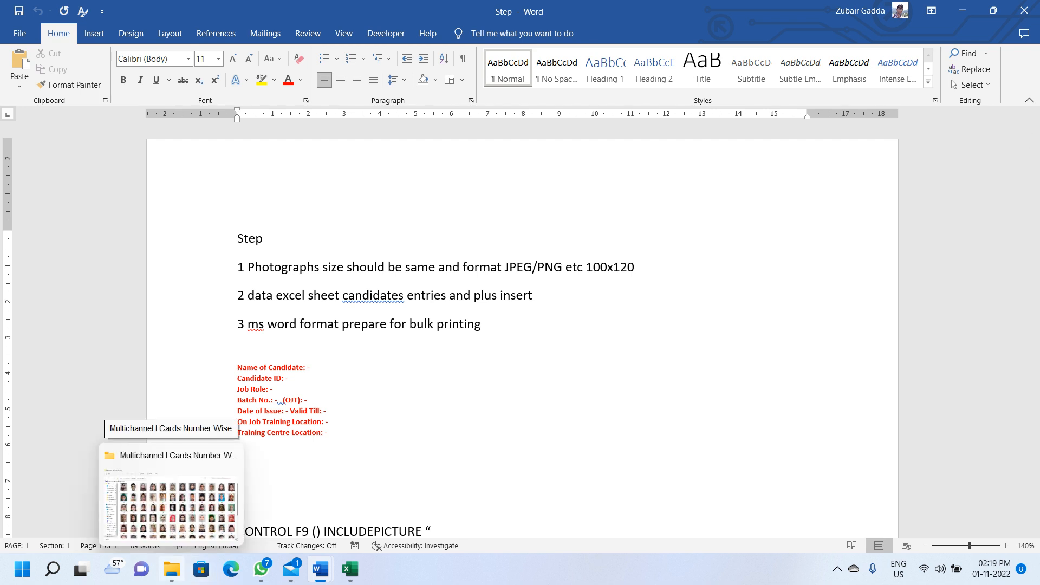
pyautogui.click(171, 487)
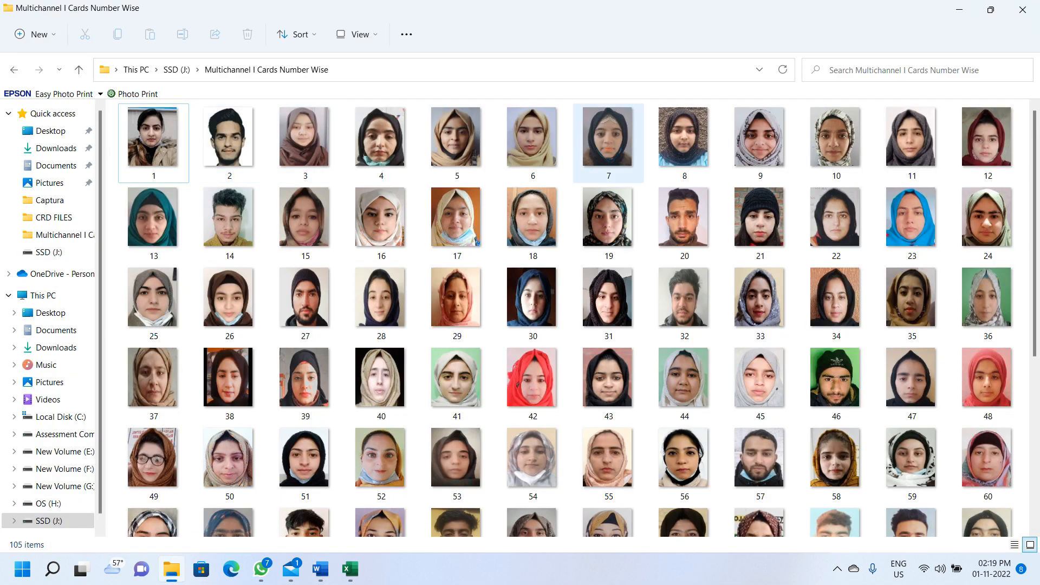
pyautogui.scroll(-5, 837, 319)
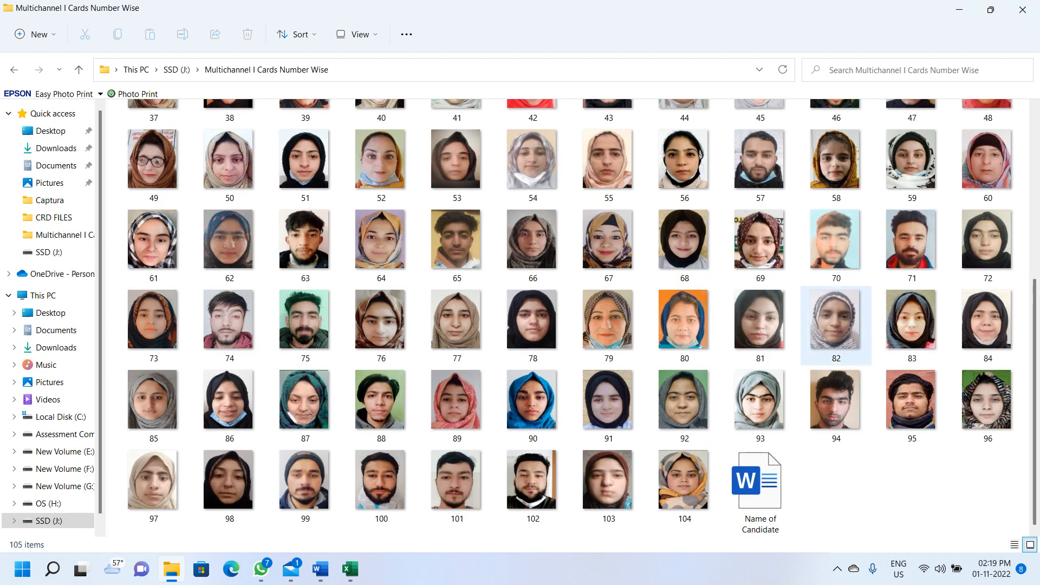
pyautogui.scroll(5, 684, 488)
pyautogui.scroll(-4, 533, 417)
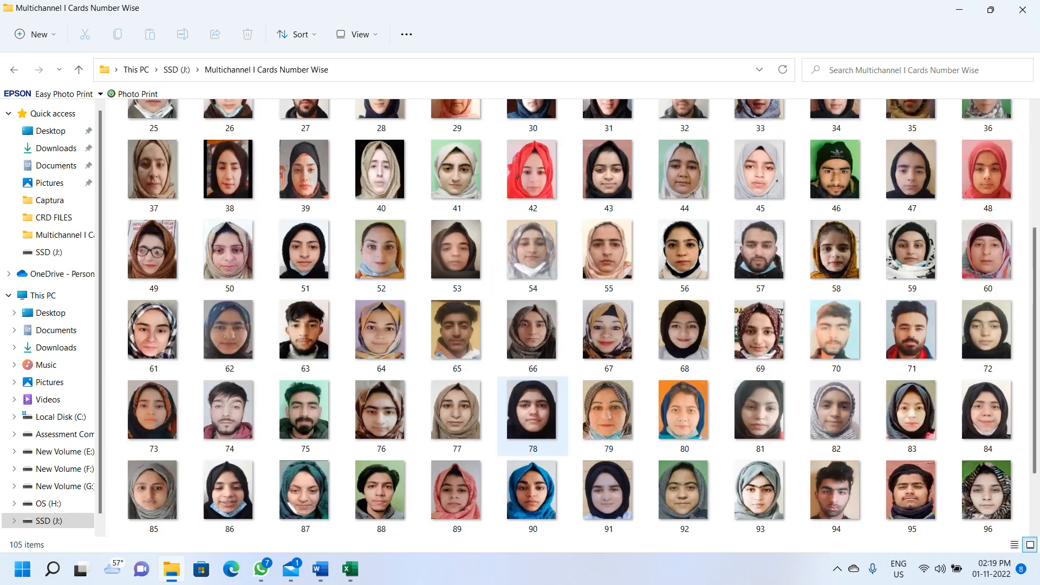
pyautogui.scroll(-3, 533, 417)
pyautogui.scroll(5, 609, 433)
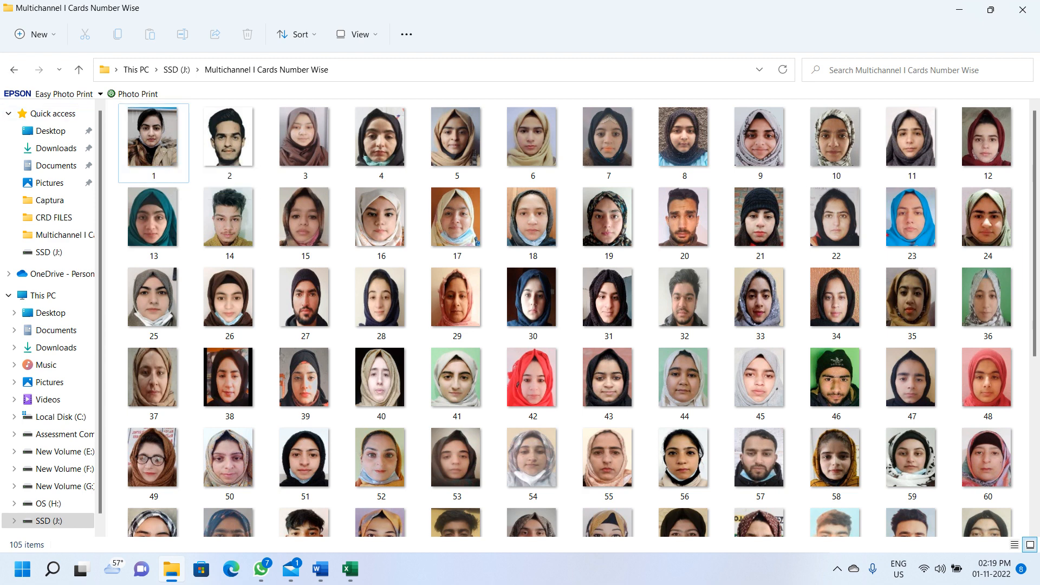
pyautogui.click(14, 70)
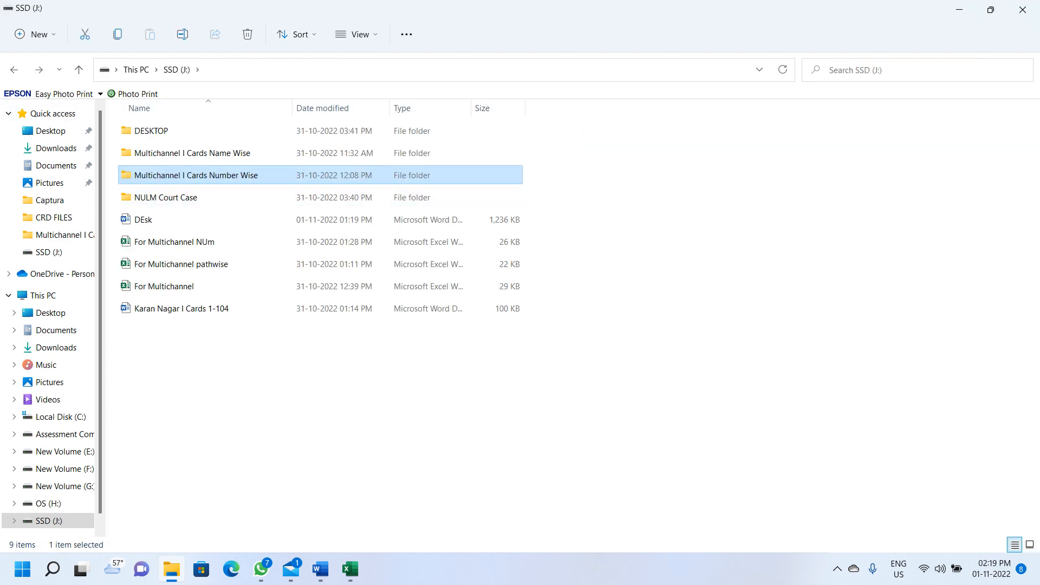
# Switch to the For Multichannel NUm workbook and hyperlink cell L2 to photo 1 in the Multichannel I Cards Number Wise folder on SSD (J:).
pyautogui.click(350, 569)
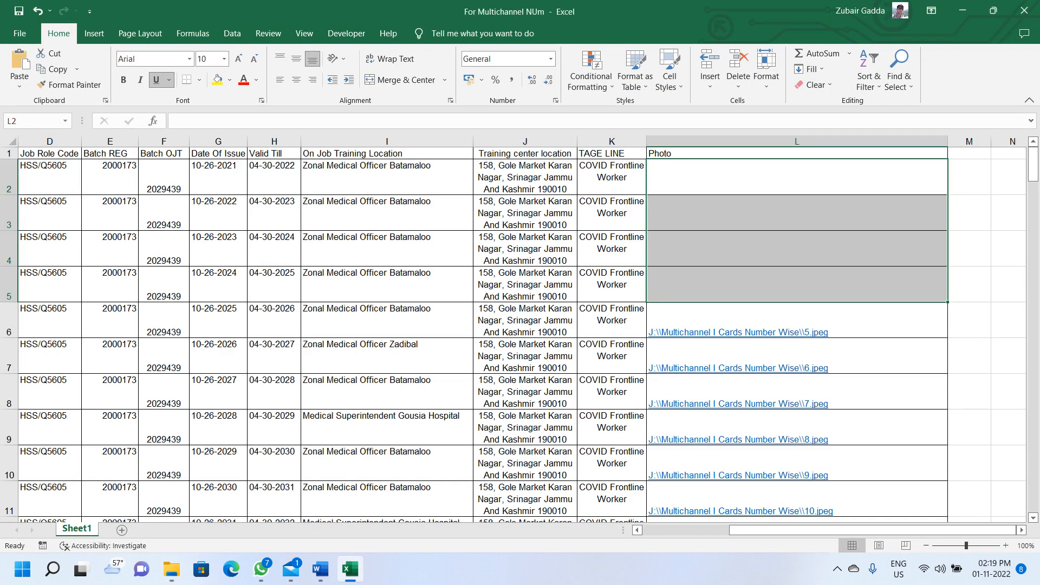
pyautogui.click(775, 177)
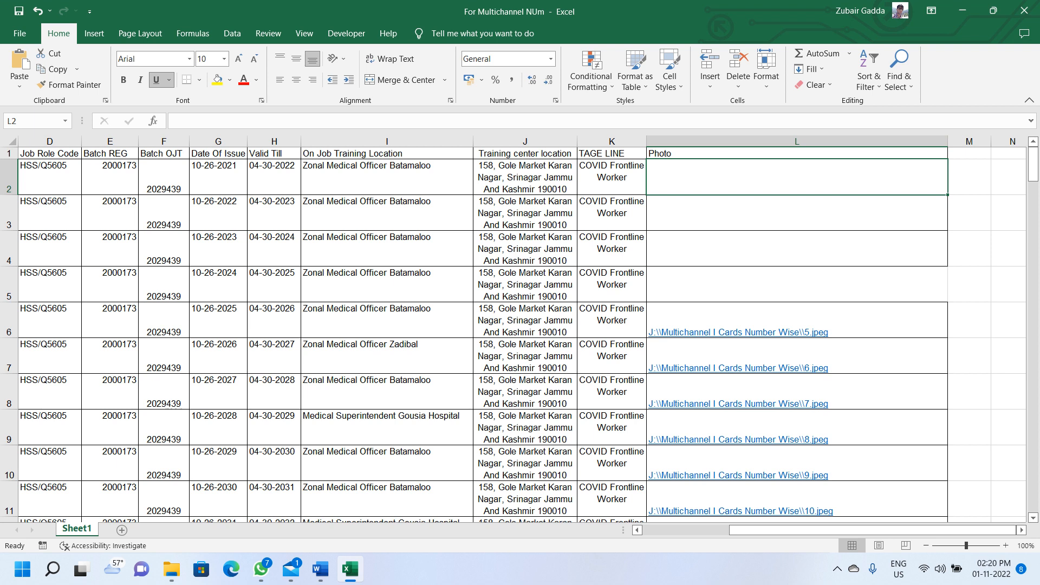
pyautogui.click(93, 34)
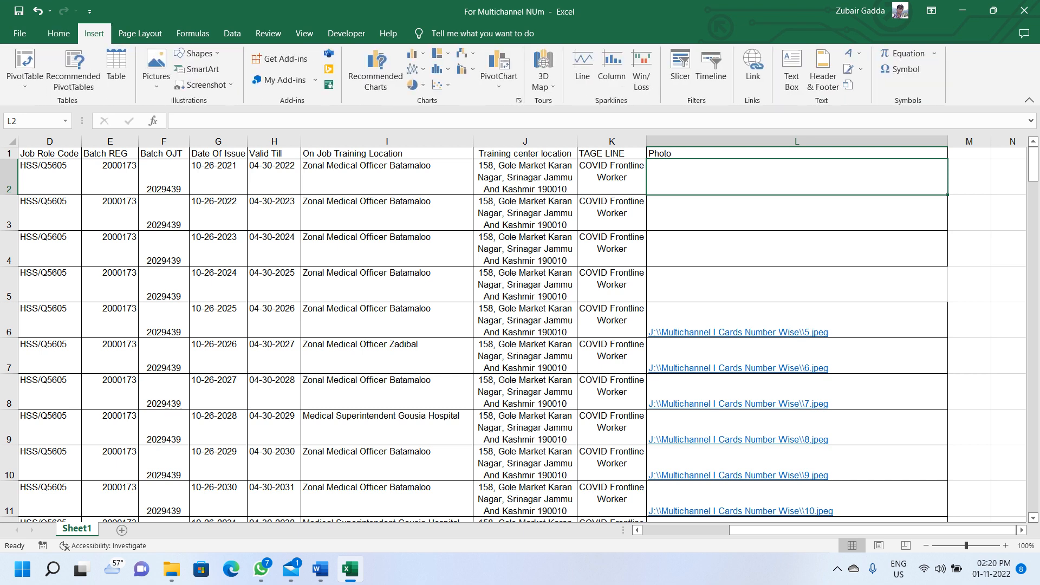
pyautogui.click(753, 68)
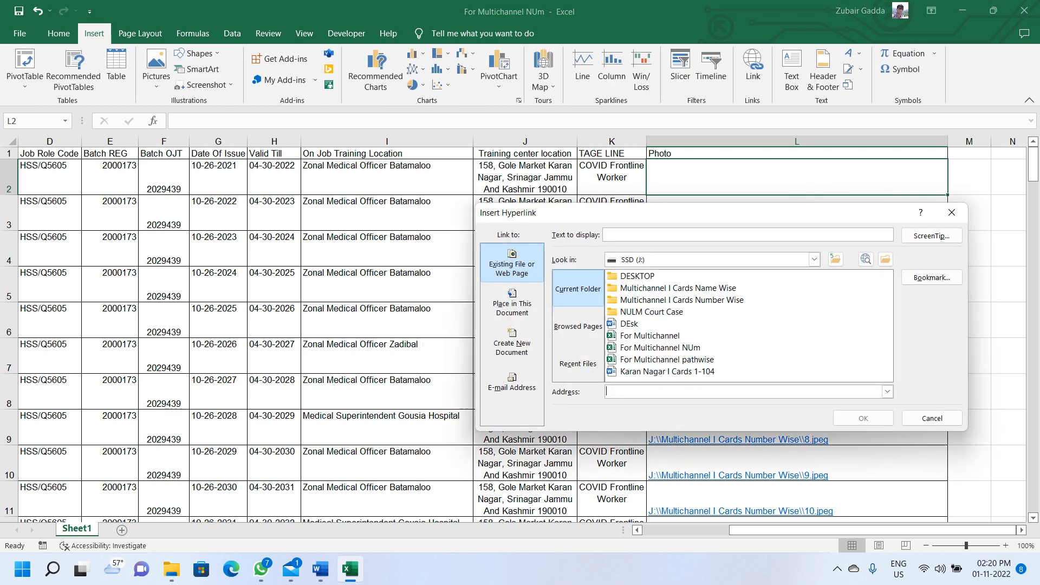
pyautogui.click(813, 259)
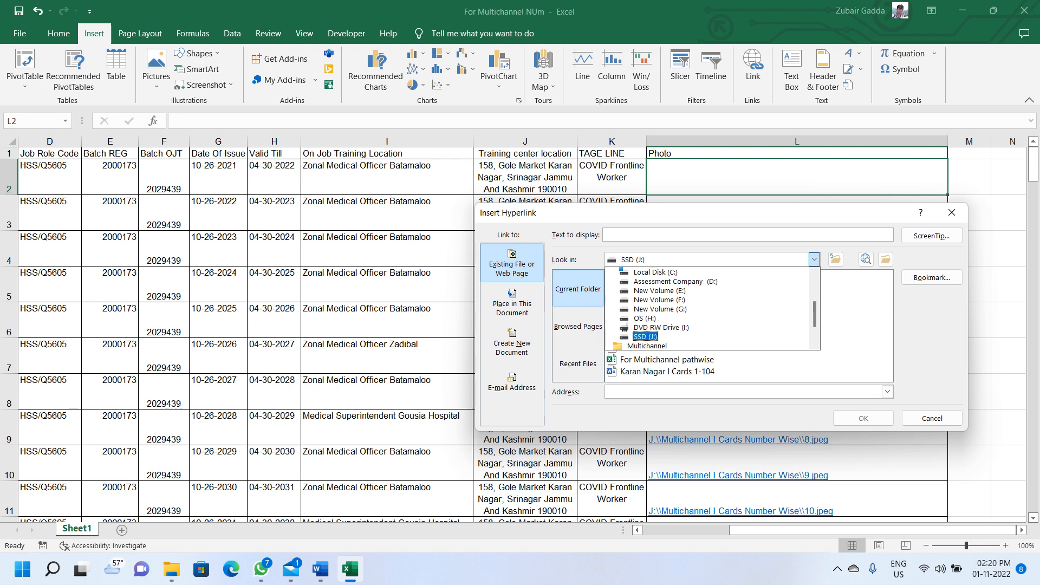
pyautogui.doubleClick(645, 336)
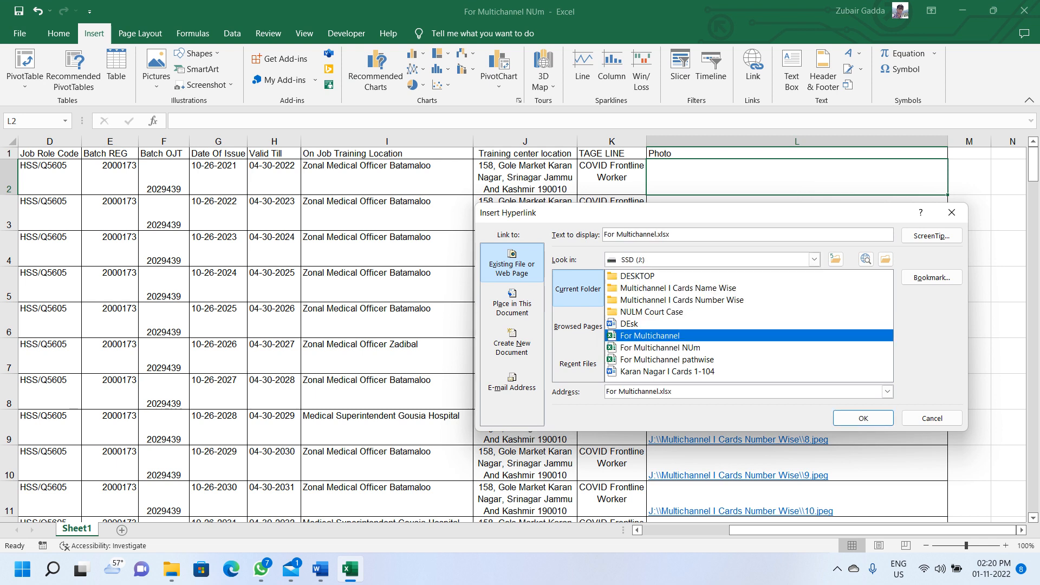
pyautogui.click(682, 299)
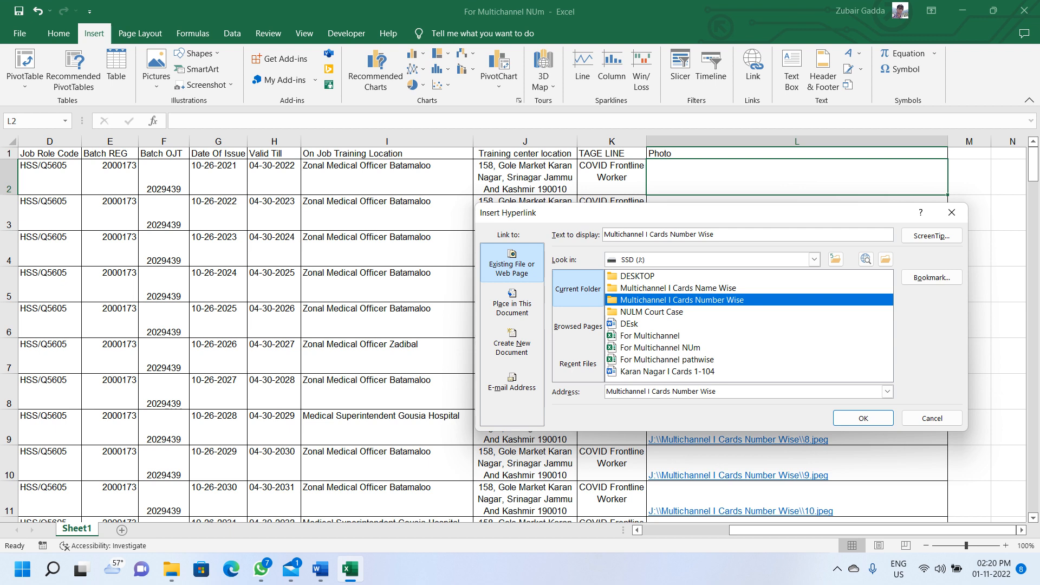
pyautogui.doubleClick(682, 299)
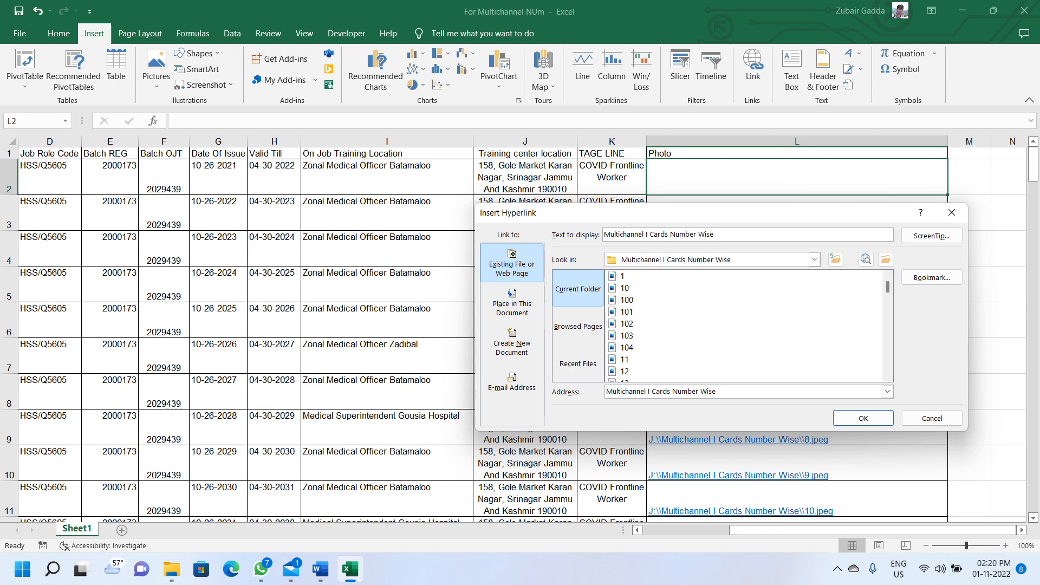
pyautogui.doubleClick(623, 275)
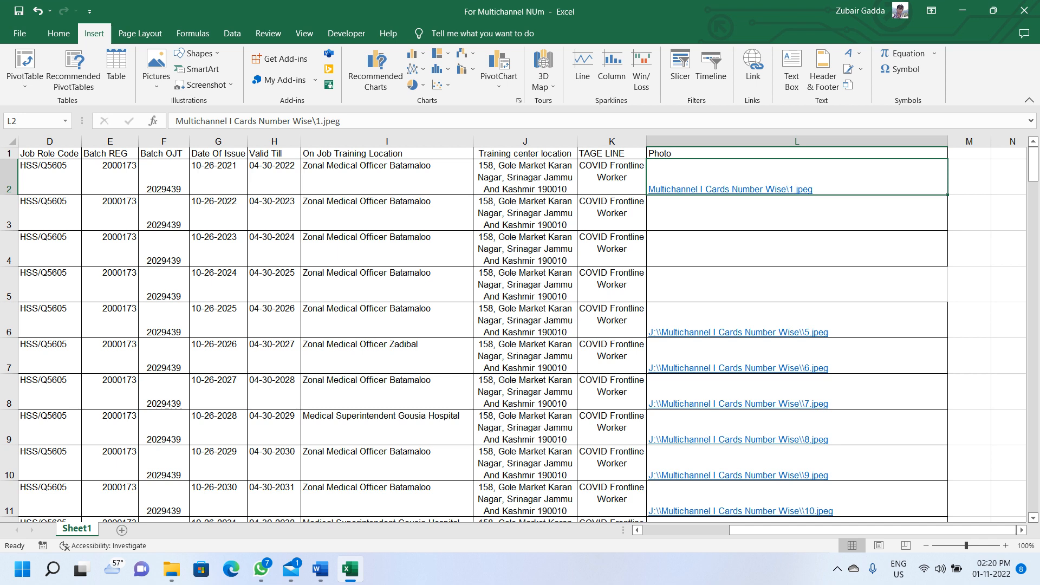
# Copy the full link path text from cell L2 and leave the cell's content as it is.
pyautogui.moveTo(343, 121); pyautogui.dragTo(175, 121)
pyautogui.hotkey('ctrl', 'c')
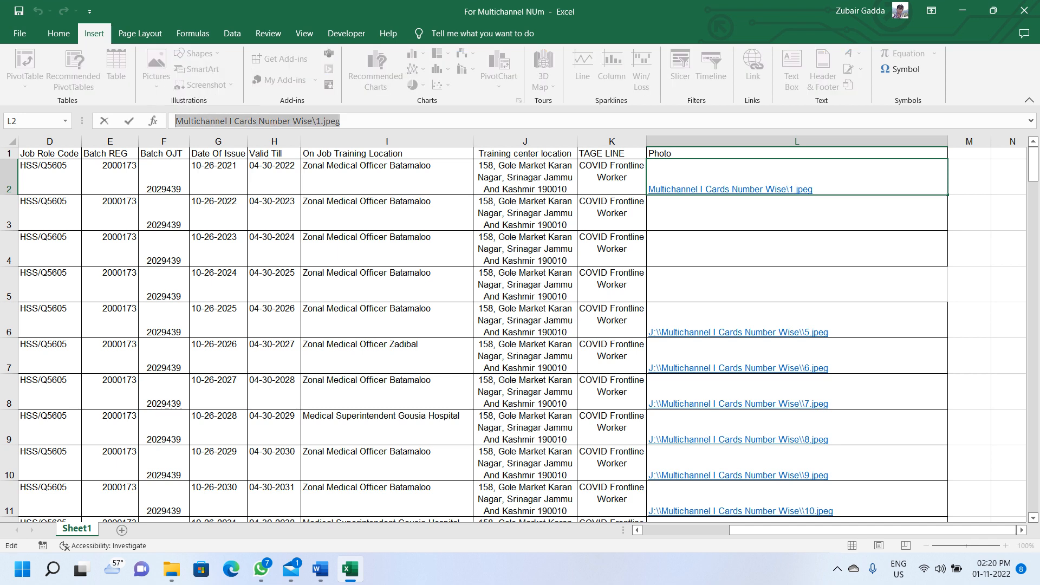
pyautogui.press('Return')
pyautogui.press('Return')
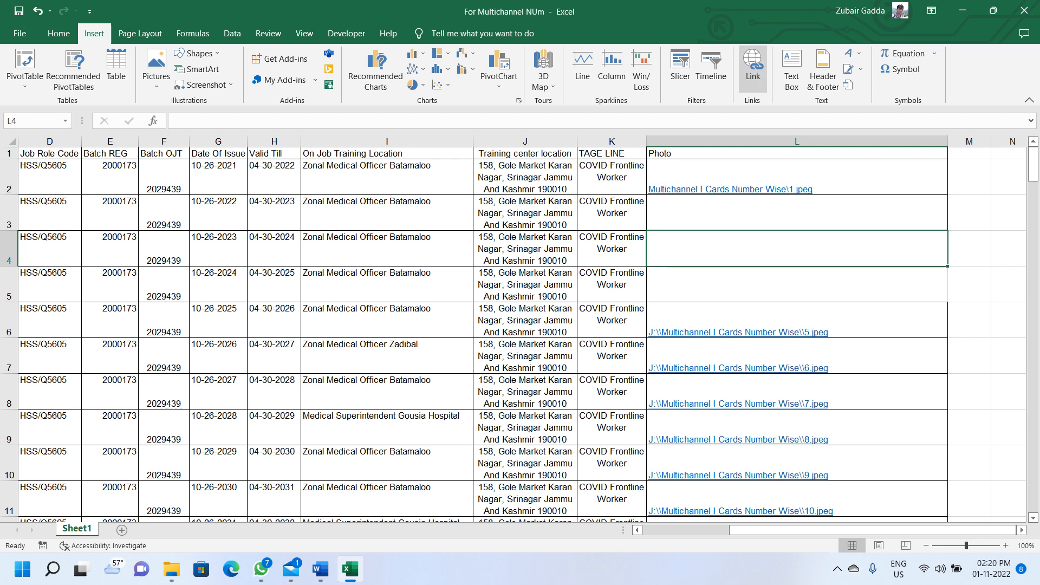
# Hyperlink cell L3 to Multichannel I Cards Number Wise\2.jpeg, reusing the copied path.
pyautogui.click(764, 213)
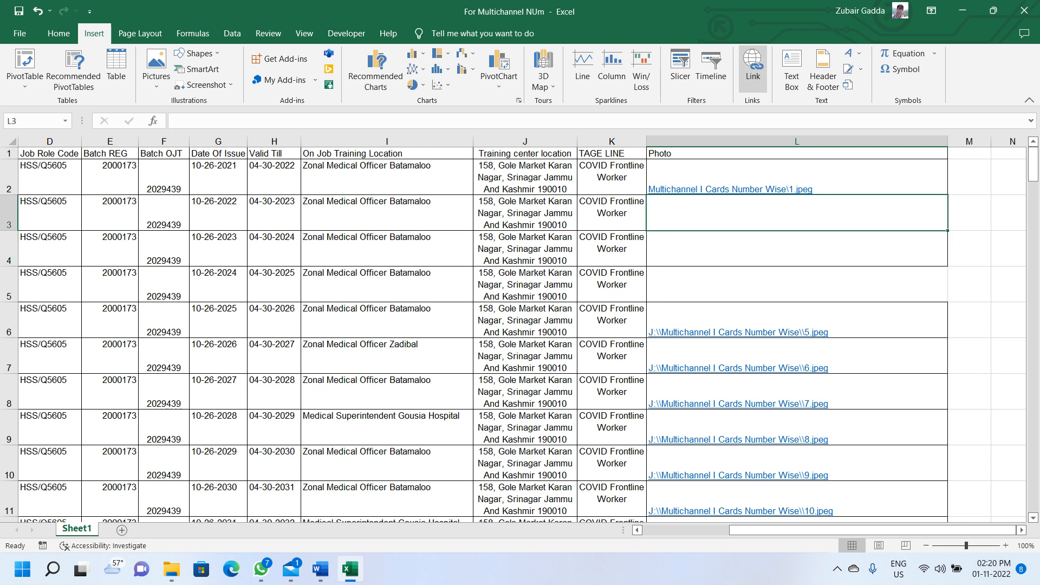
pyautogui.click(753, 64)
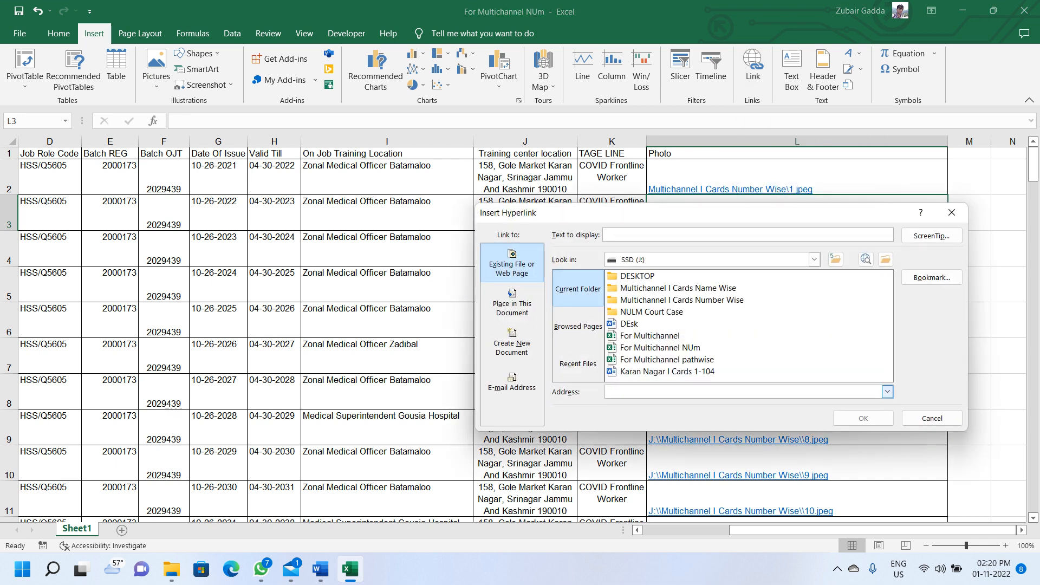
pyautogui.hotkey('ctrl', 'v')
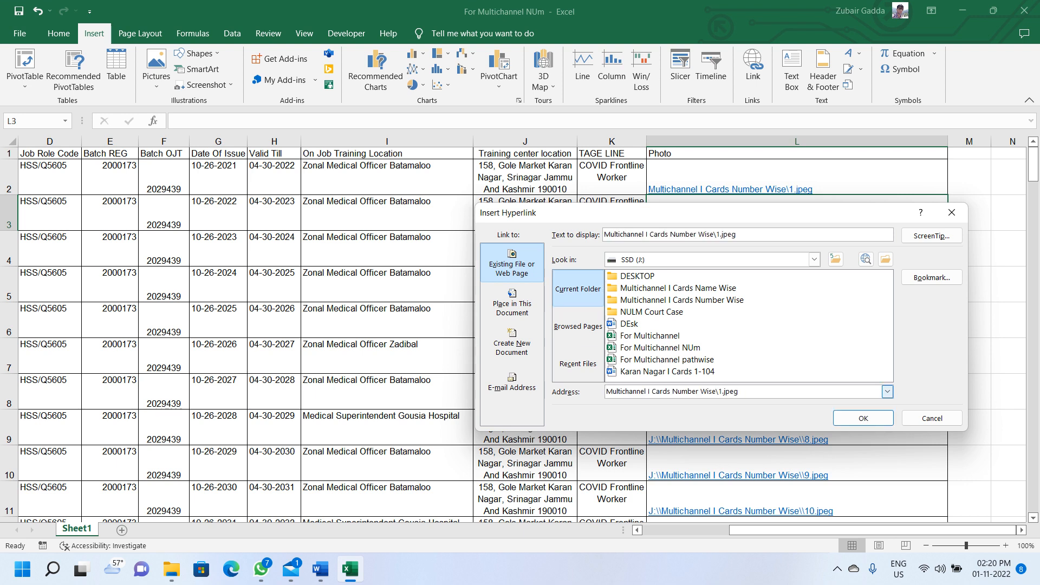
pyautogui.press('BackSpace')
pyautogui.write('2')
pyautogui.press('Return')
# Hyperlink cell L4 to Multichannel I Cards Number Wise\3.jpeg, reusing the copied path.
pyautogui.click(797, 249)
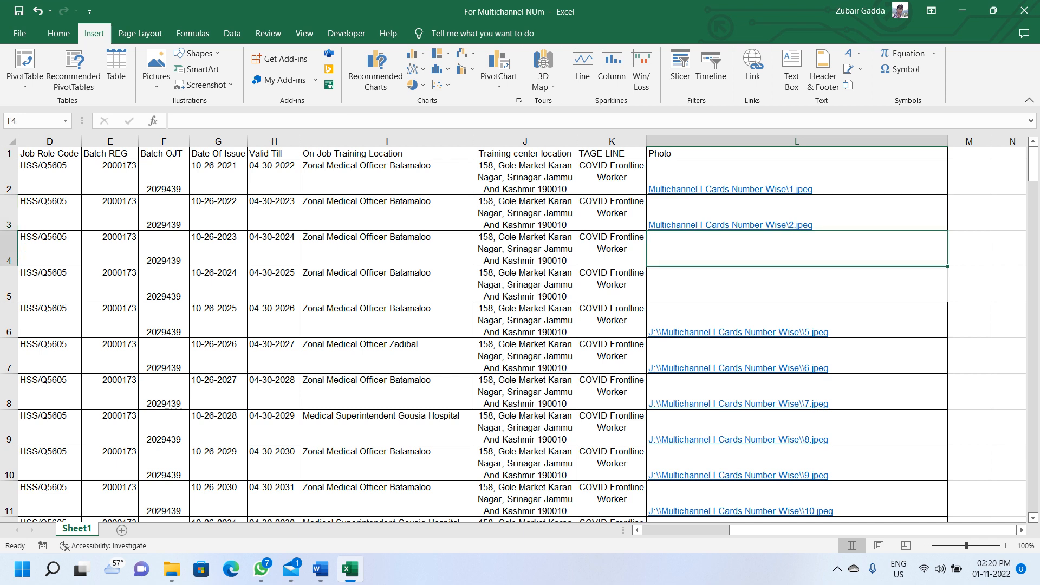
pyautogui.click(753, 71)
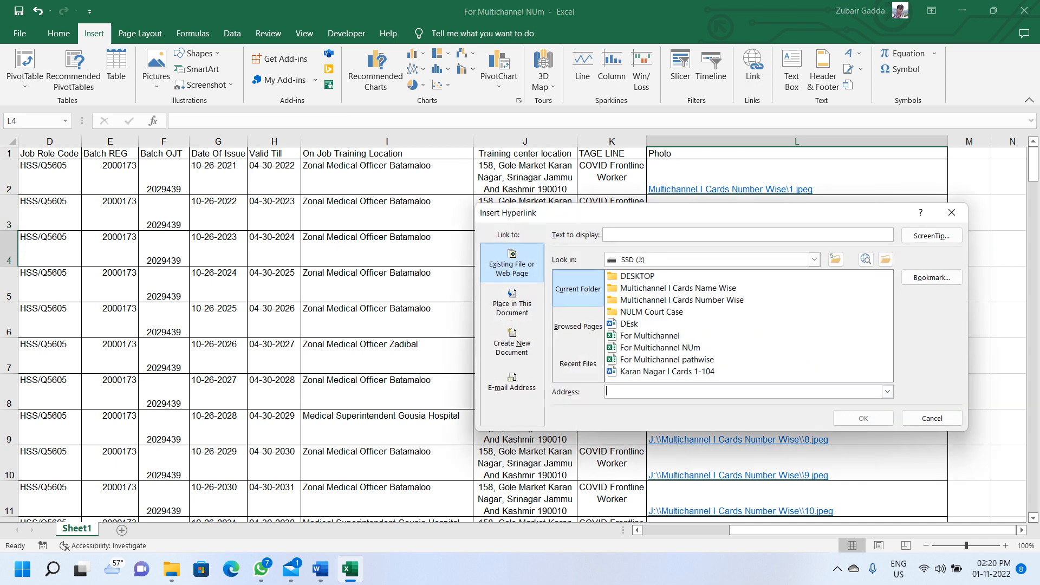
pyautogui.hotkey('ctrl', 'v')
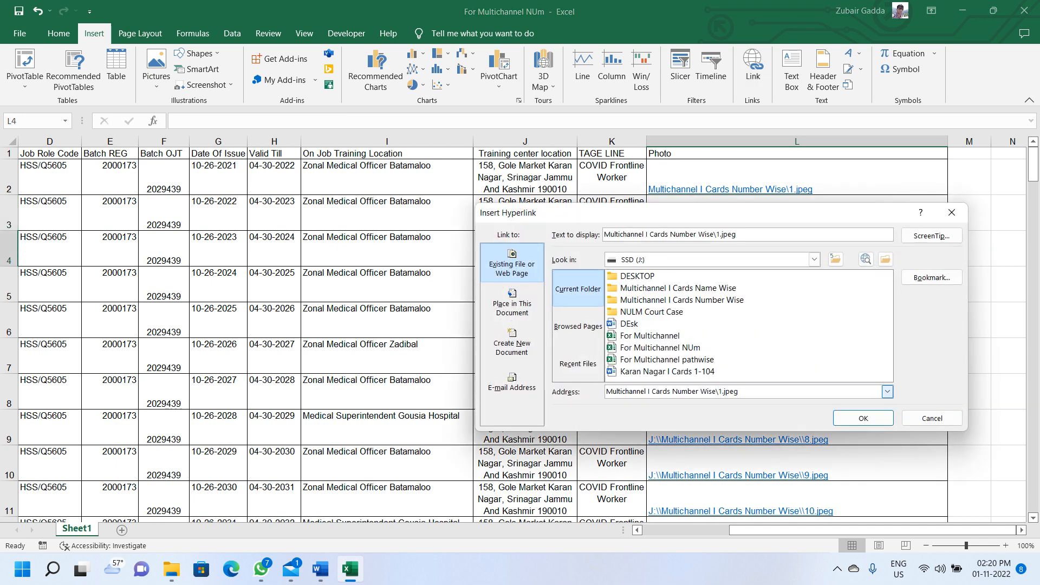
pyautogui.press('BackSpace')
pyautogui.write('3')
pyautogui.press('Return')
# Hyperlink cell L5 to Multichannel I Cards Number Wise\4.jpeg, reusing the copied path.
pyautogui.click(796, 284)
pyautogui.click(753, 70)
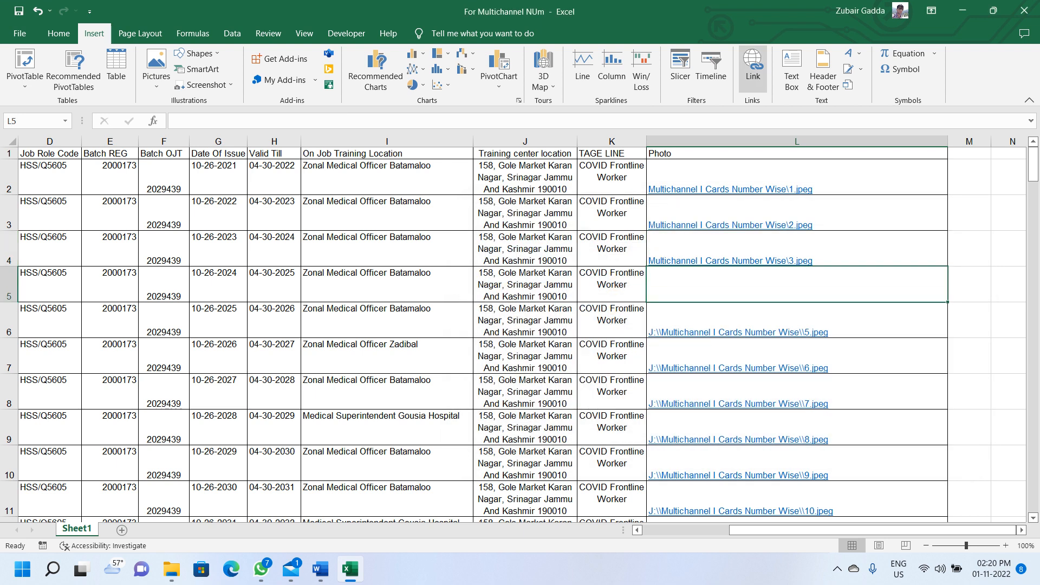
pyautogui.hotkey('ctrl', 'v')
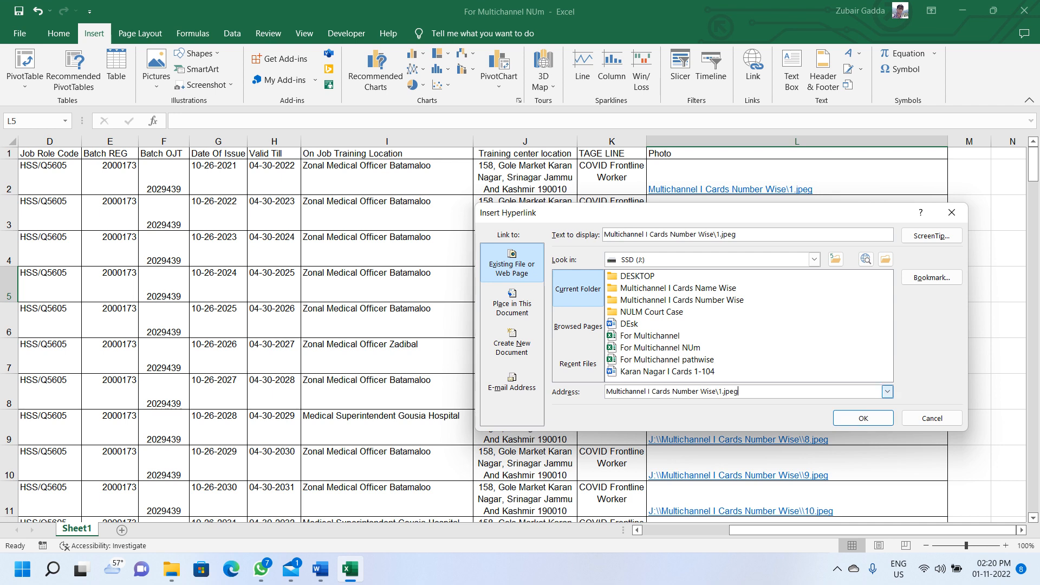
pyautogui.press('BackSpace')
pyautogui.write('4')
pyautogui.press('Return')
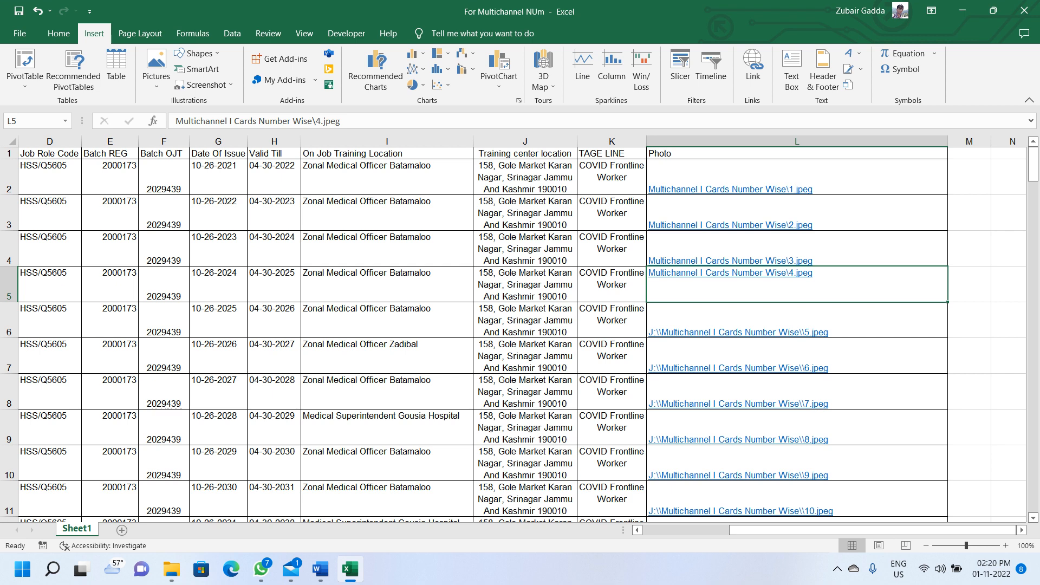
# Set up Find and Replace on L2:L5 to change Multichannel I Cards Number Wise to J:\\Multichannel I Cards Number Wise\.
pyautogui.moveTo(312, 120); pyautogui.dragTo(175, 121)
pyautogui.hotkey('ctrl', 'c')
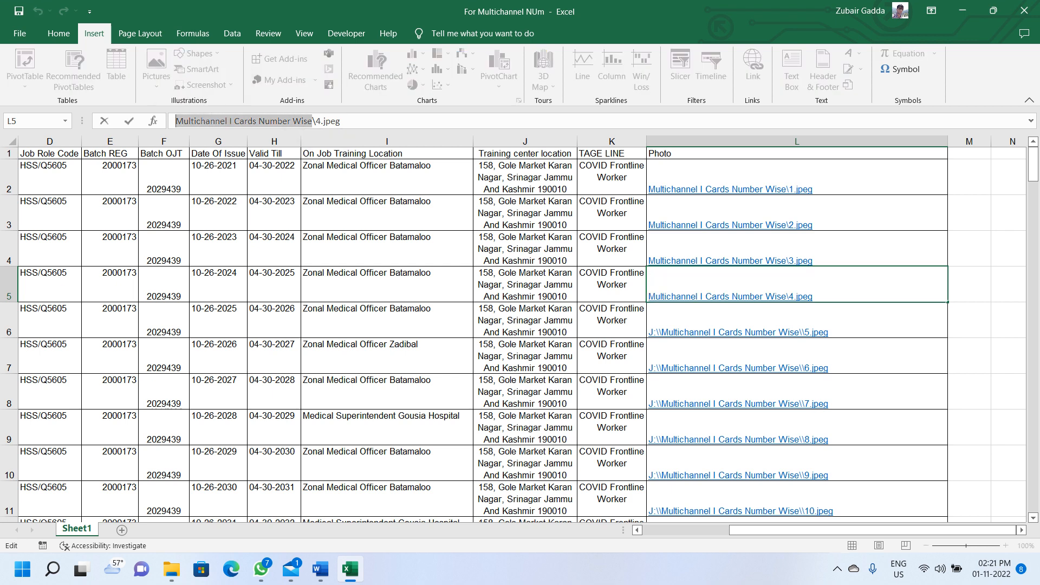
pyautogui.click(797, 174)
pyautogui.hotkey('shift', 'Down')
pyautogui.hotkey('shift', 'Down')
pyautogui.hotkey('shift', 'Down')
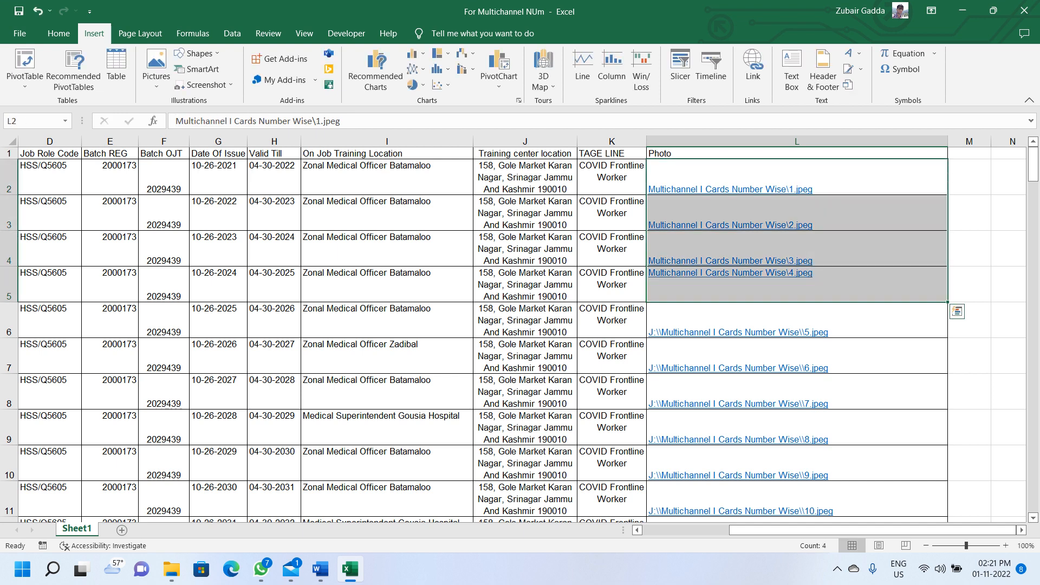
pyautogui.hotkey('ctrl', 'h')
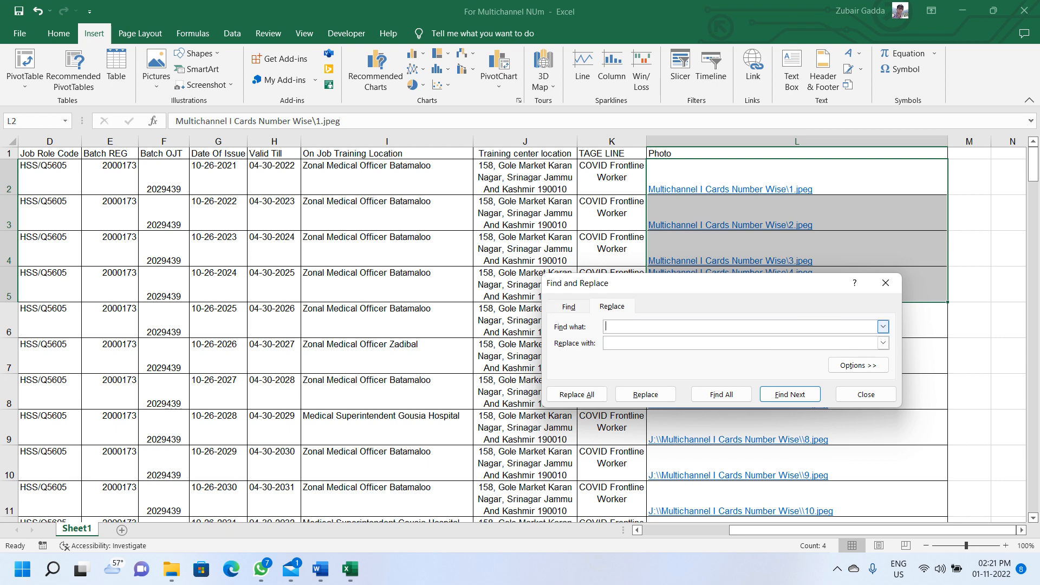
pyautogui.hotkey('ctrl', 'v')
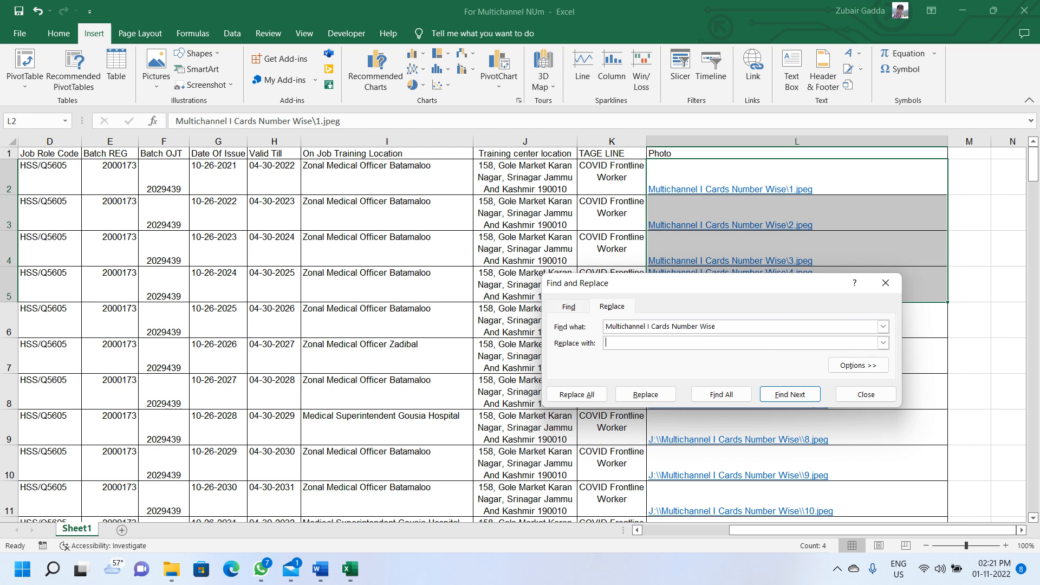
pyautogui.moveTo(714, 283); pyautogui.dragTo(716, 340)
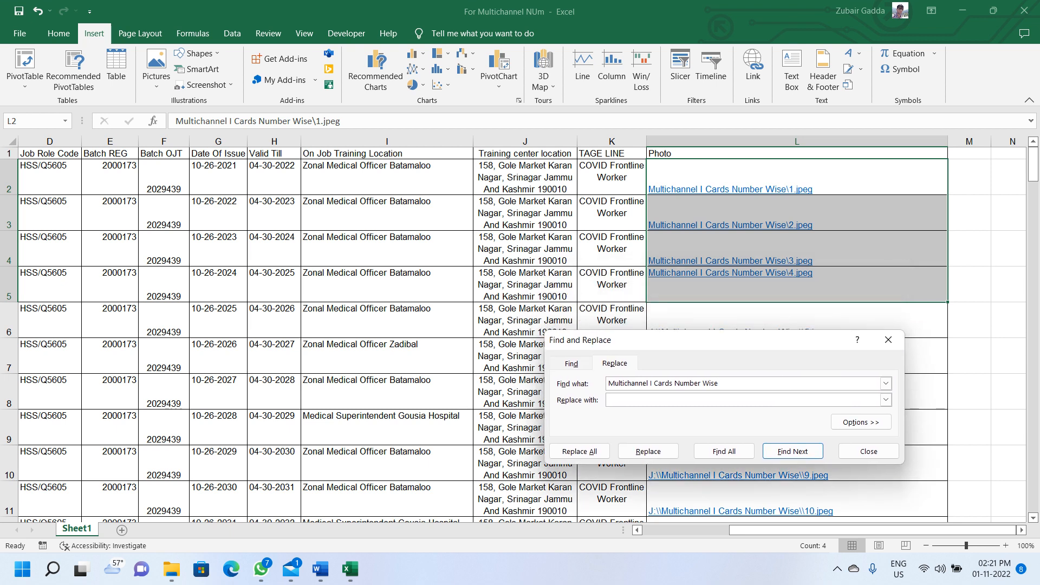
pyautogui.hotkey('ctrl', 'v')
pyautogui.write('J:\\\\')
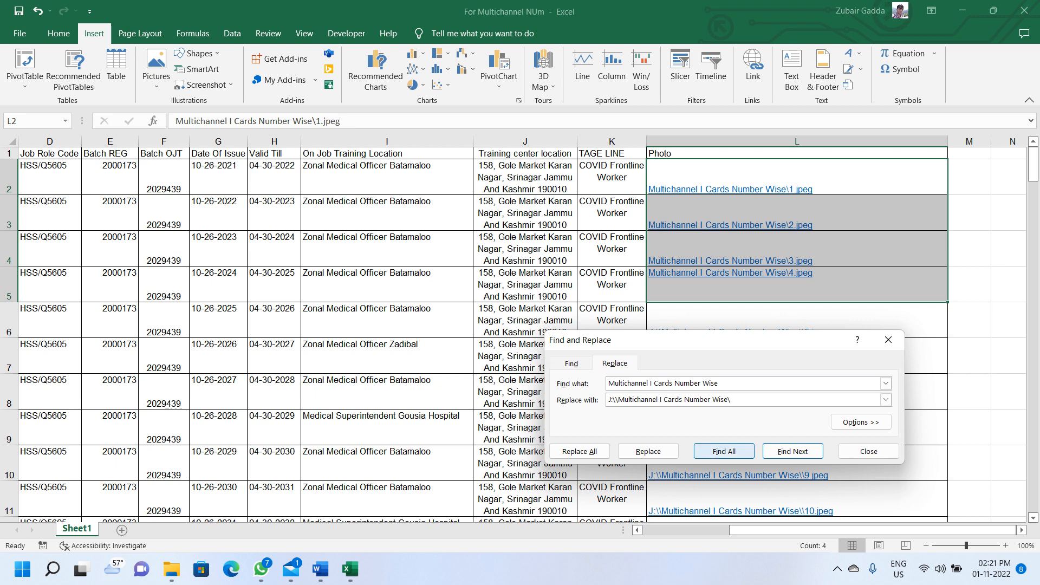
# Replace the folder path in cells L2 to L5 one at a time, and close Find and Replace.
pyautogui.click(648, 452)
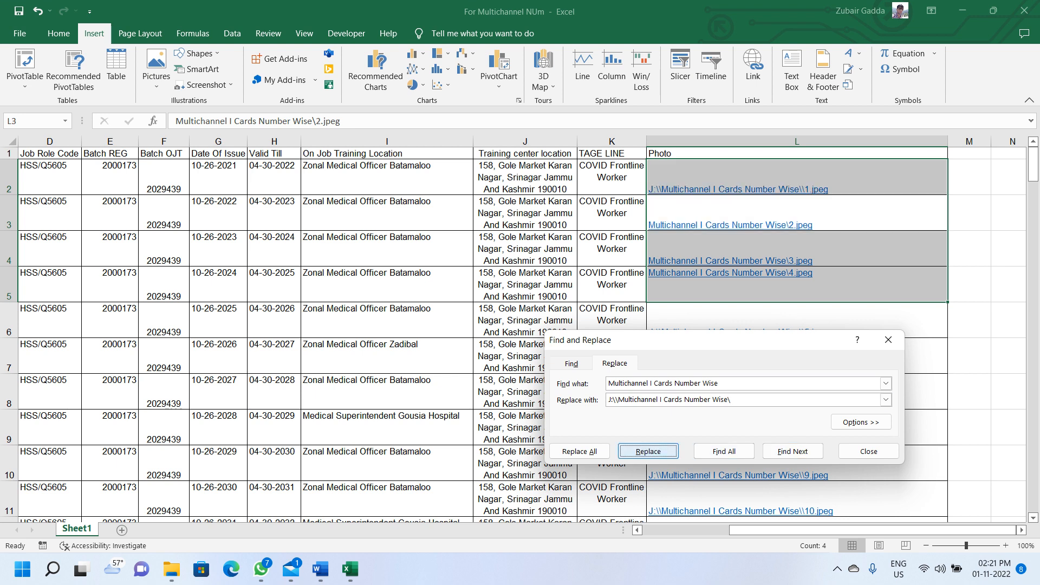
pyautogui.click(647, 451)
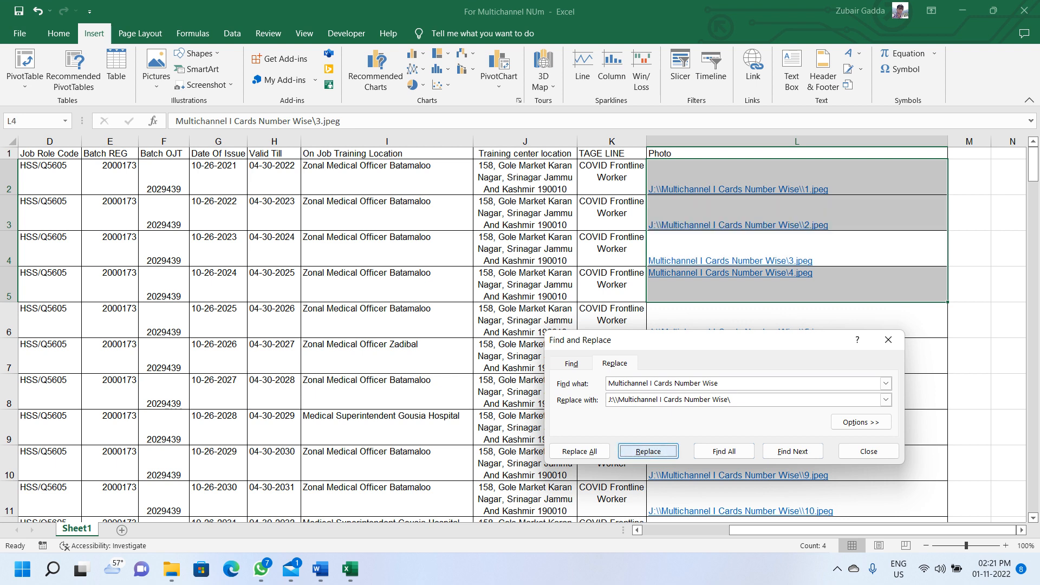
pyautogui.click(648, 451)
pyautogui.click(648, 451)
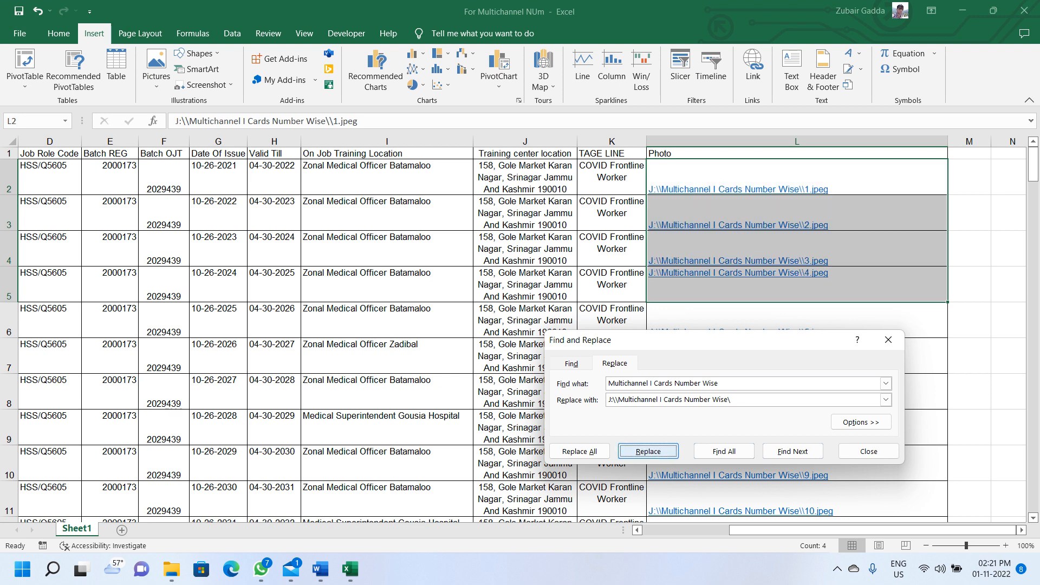
pyautogui.click(868, 451)
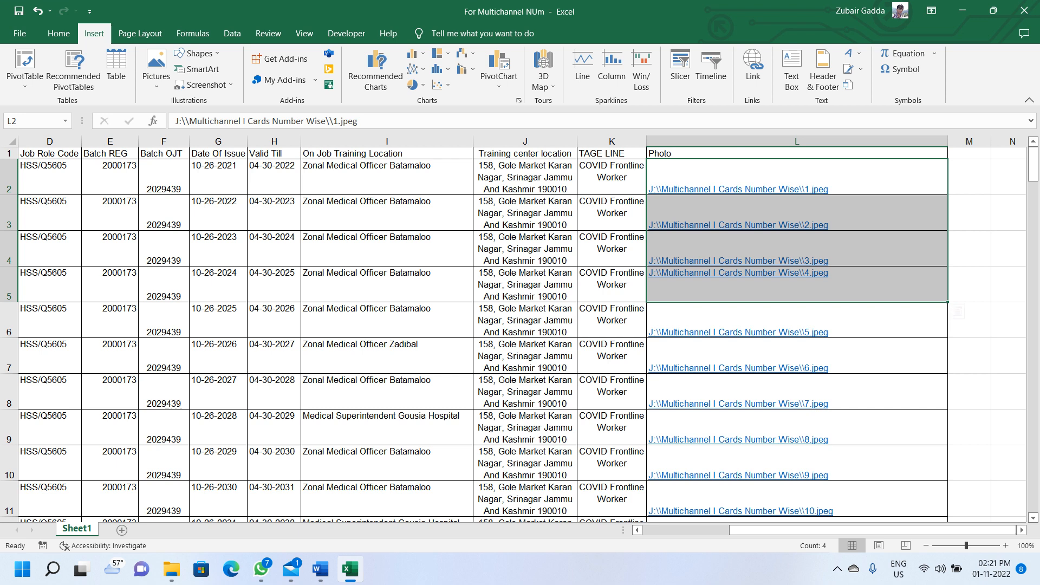
pyautogui.click(969, 248)
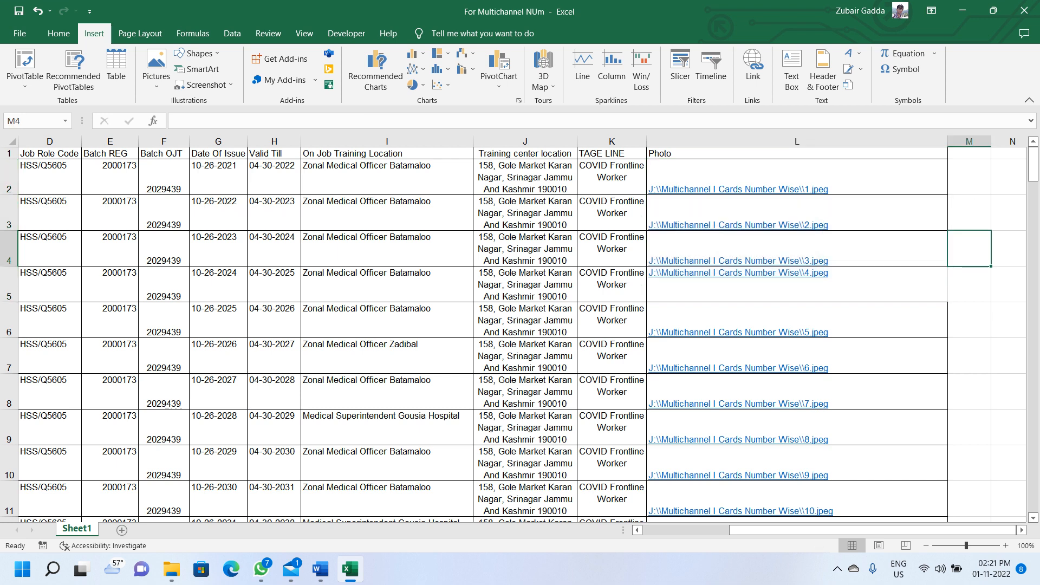
# Open the photo link in L2, compare the picture with photo 1 in the Multichannel I Cards Number Wise folder, and minimize both windows.
pyautogui.click(738, 190)
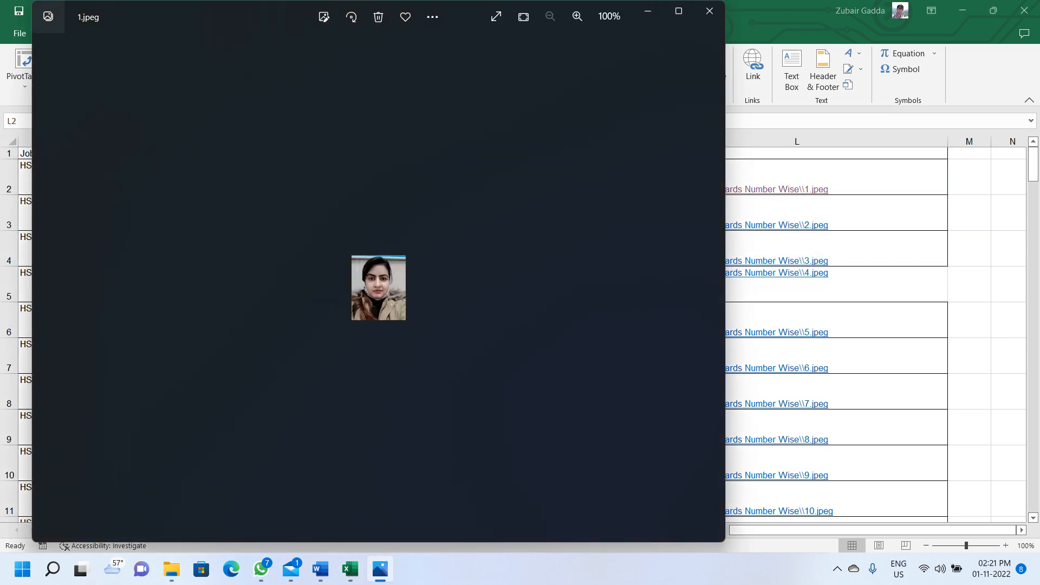
pyautogui.click(172, 569)
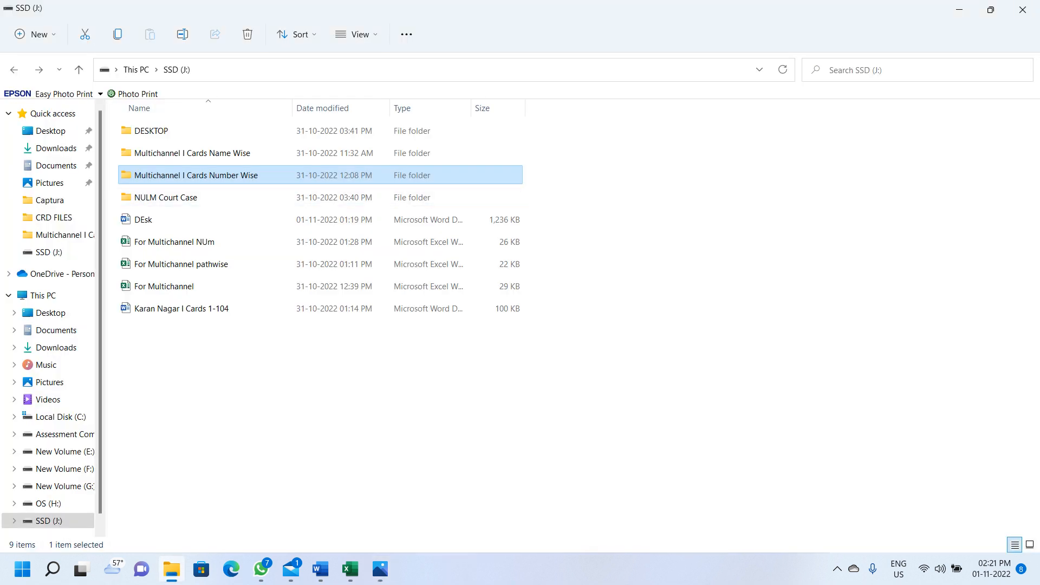
pyautogui.doubleClick(198, 175)
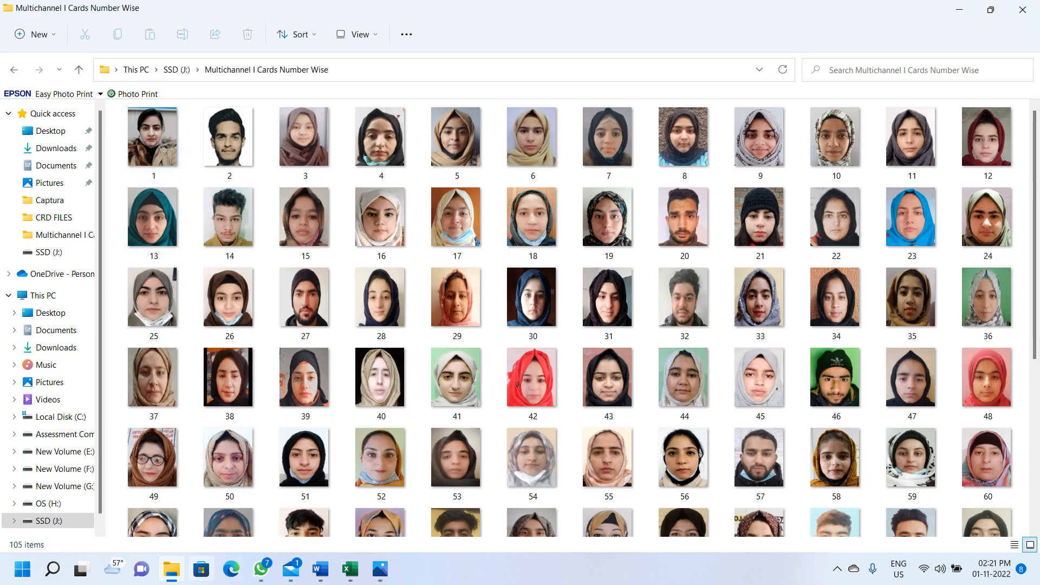
pyautogui.click(962, 10)
pyautogui.click(647, 10)
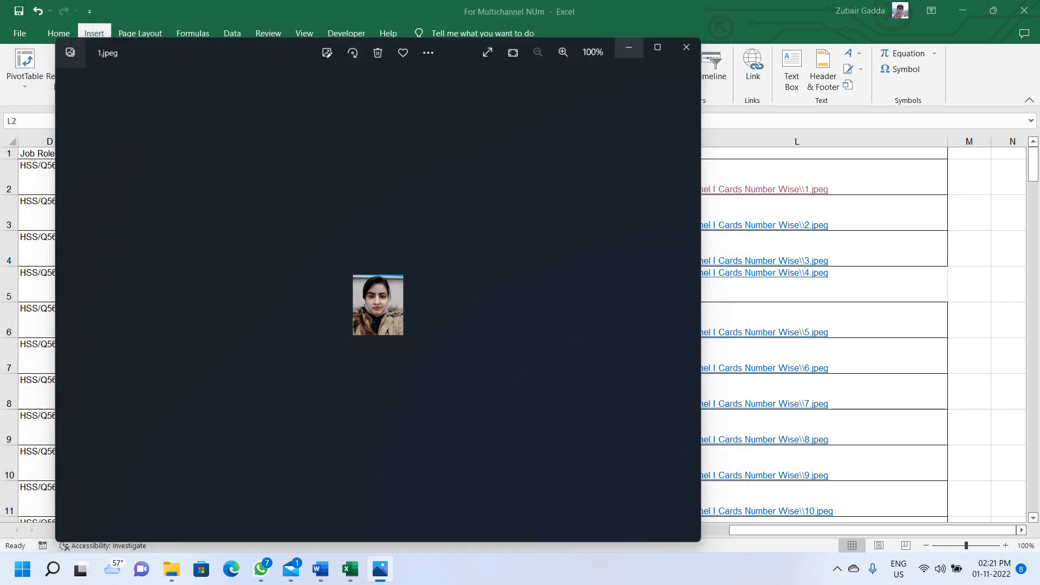
# Open the photo link in L62, compare the picture with photo 61 in the Multichannel I Cards Number Wise folder, and minimize both windows.
pyautogui.scroll(-20, 520, 333)
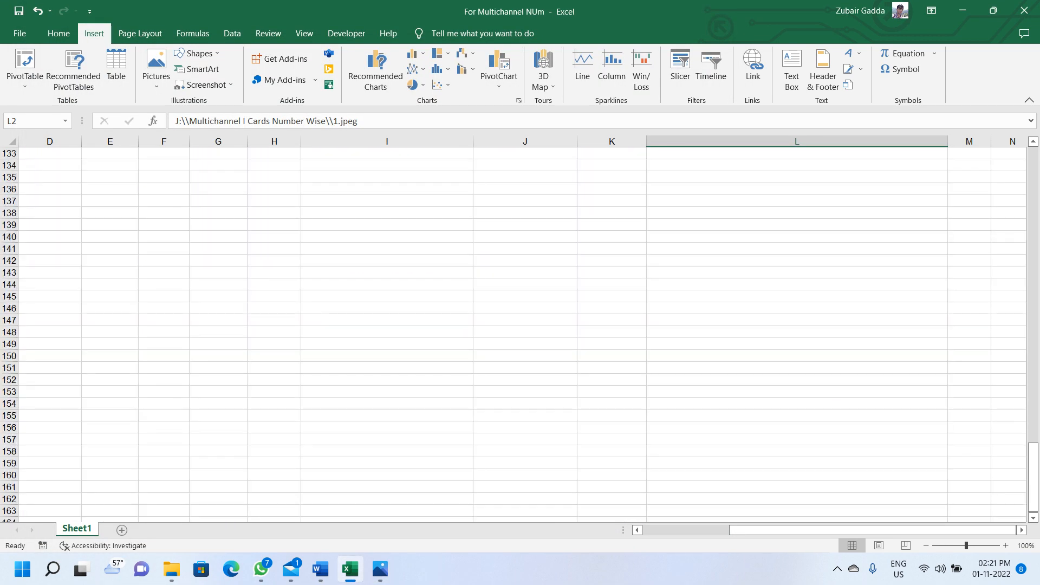
pyautogui.scroll(16, 520, 333)
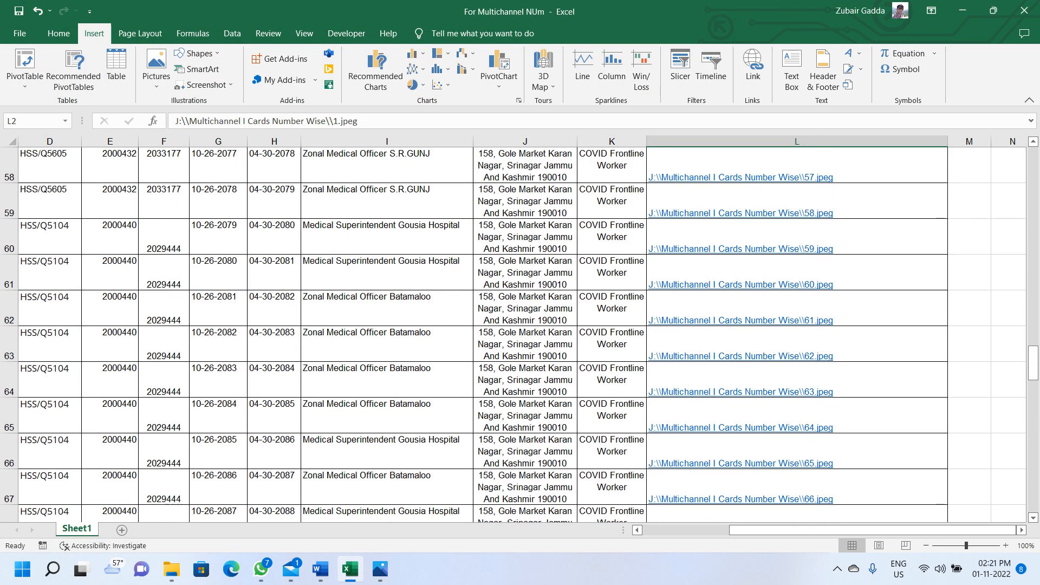
pyautogui.click(741, 321)
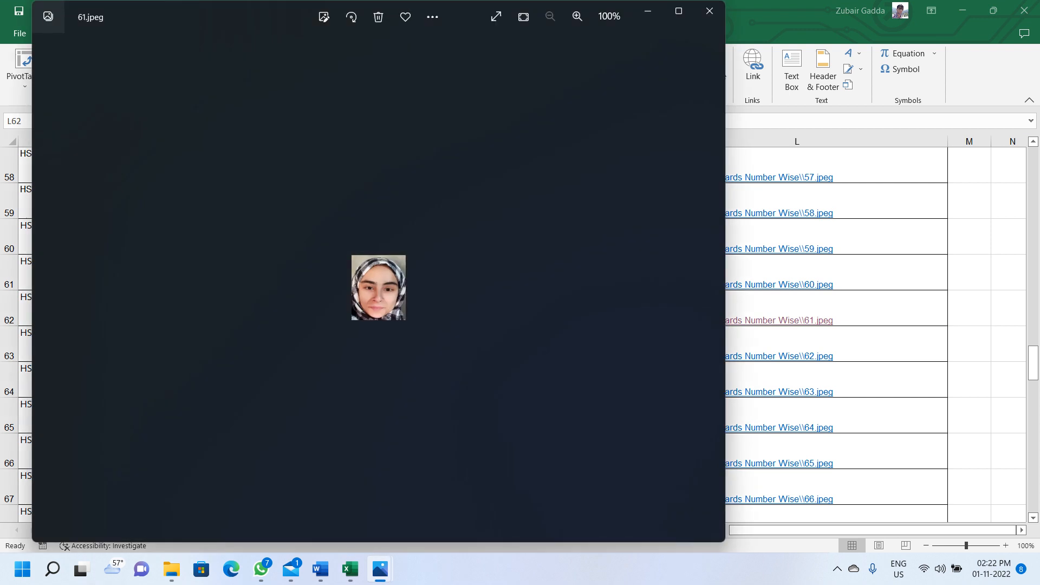
pyautogui.click(172, 569)
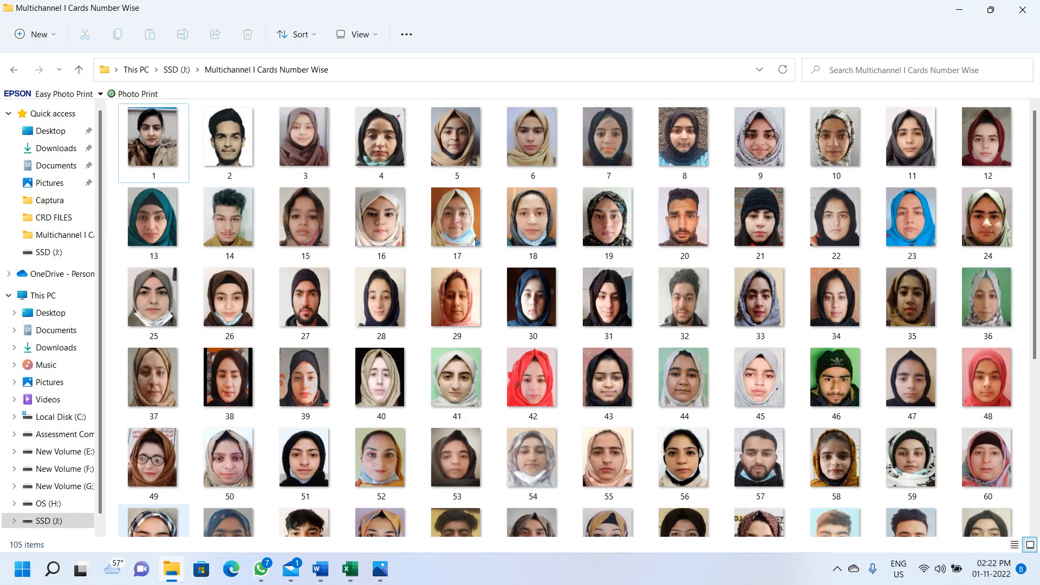
pyautogui.scroll(-3, 531, 488)
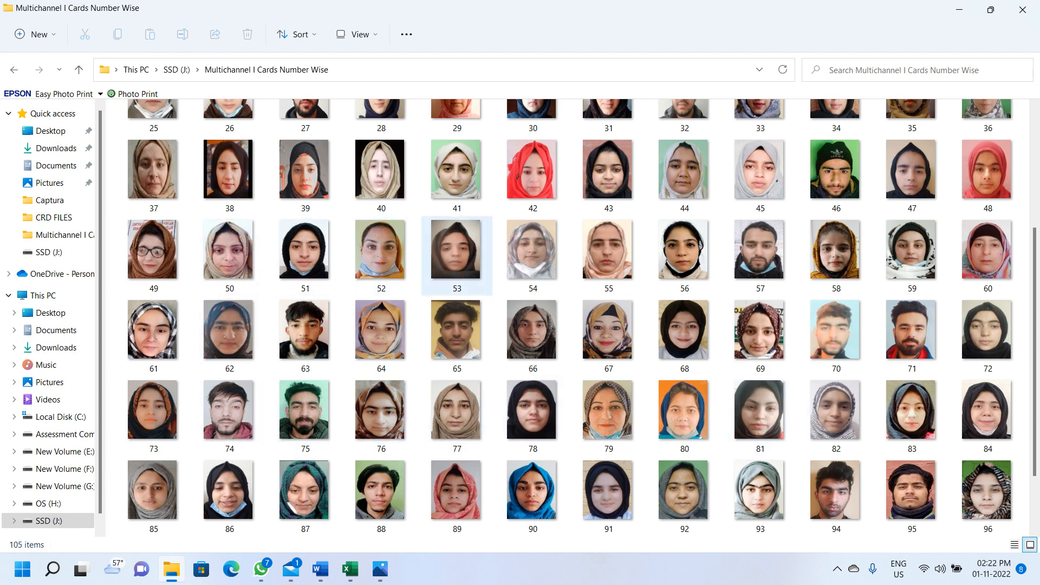
pyautogui.click(154, 335)
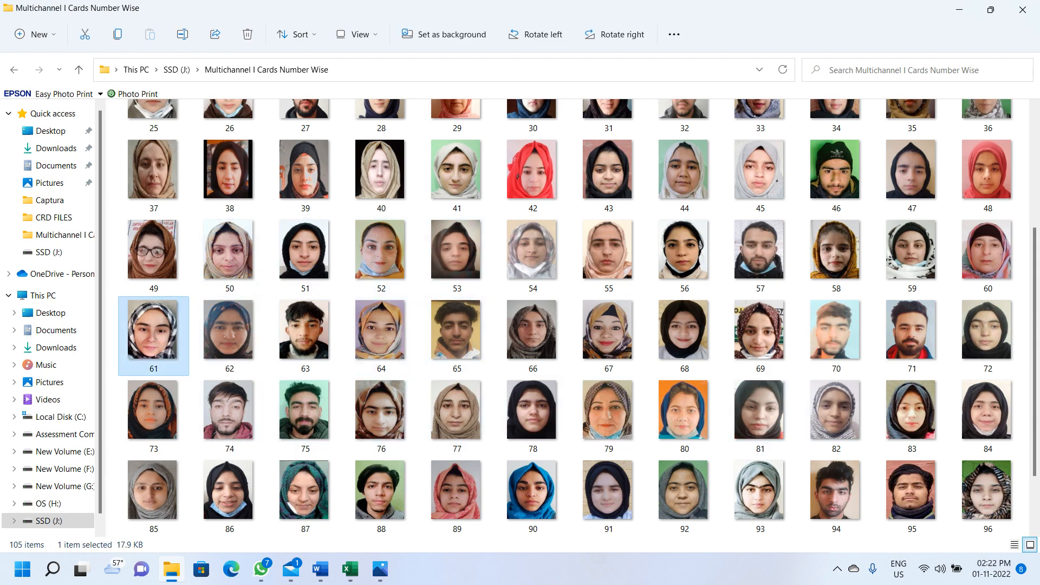
pyautogui.click(958, 9)
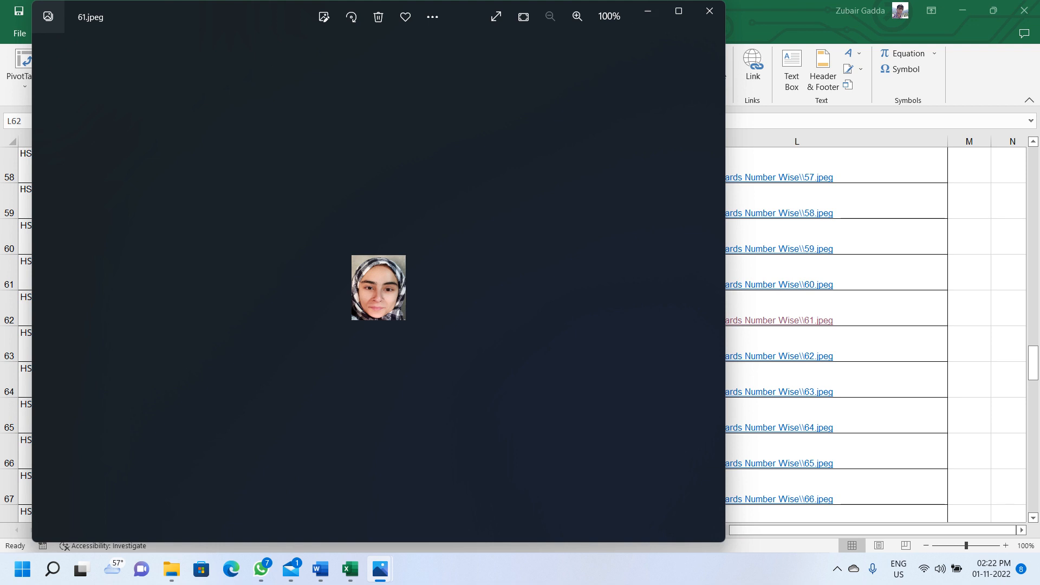
pyautogui.click(647, 11)
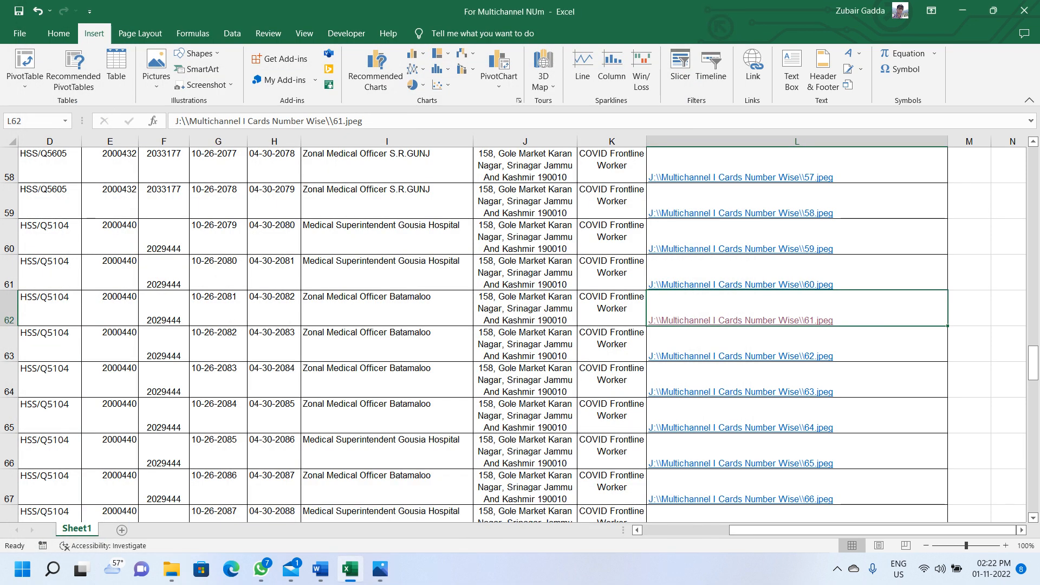
# Close the Excel workbook and review notes 2 and 3 and the candidate labels in the Step document in Word.
pyautogui.click(1023, 10)
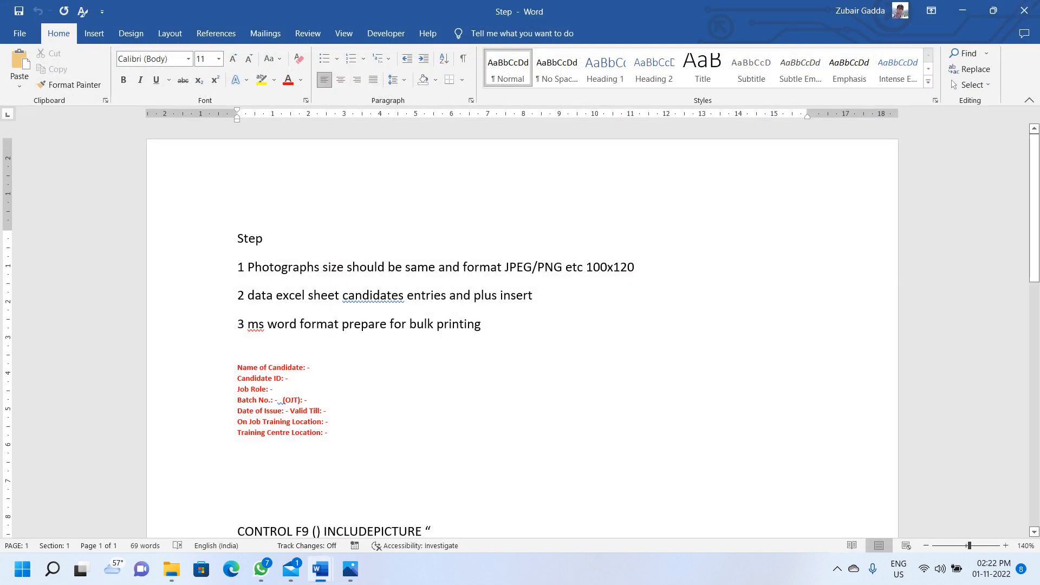
pyautogui.moveTo(248, 295); pyautogui.dragTo(534, 295)
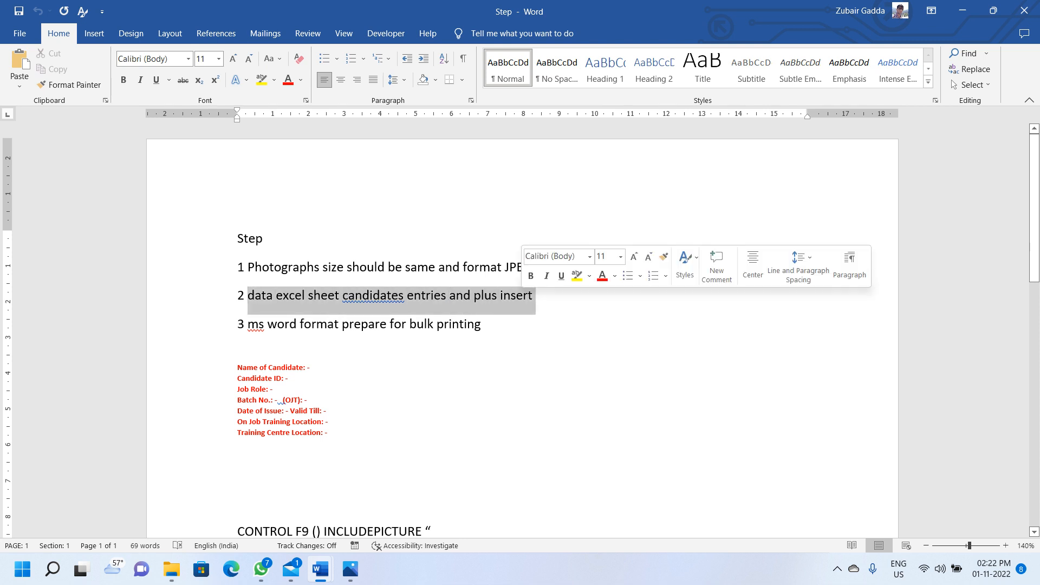
pyautogui.click(536, 295)
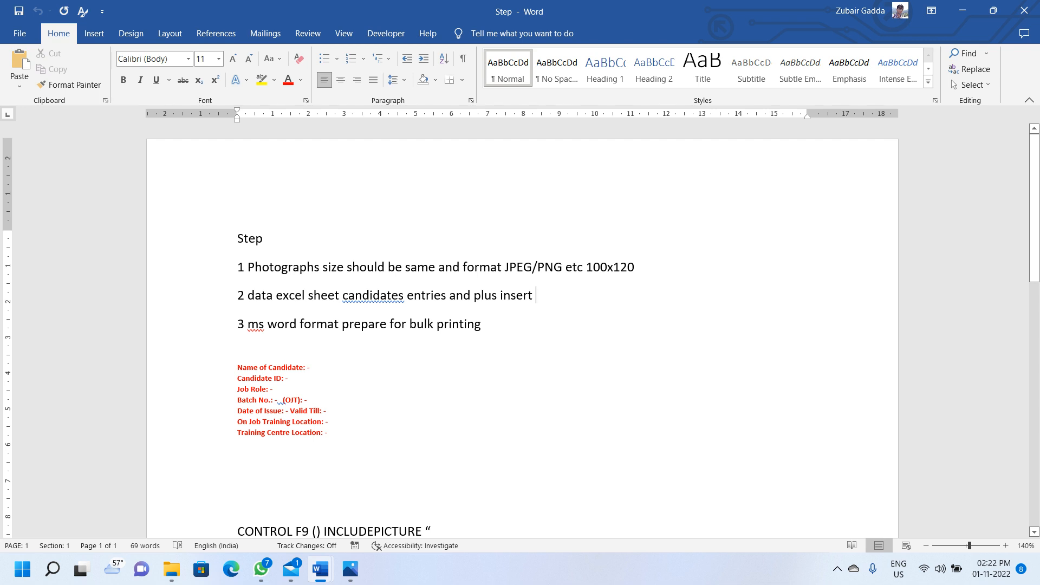
pyautogui.moveTo(237, 324); pyautogui.dragTo(490, 324)
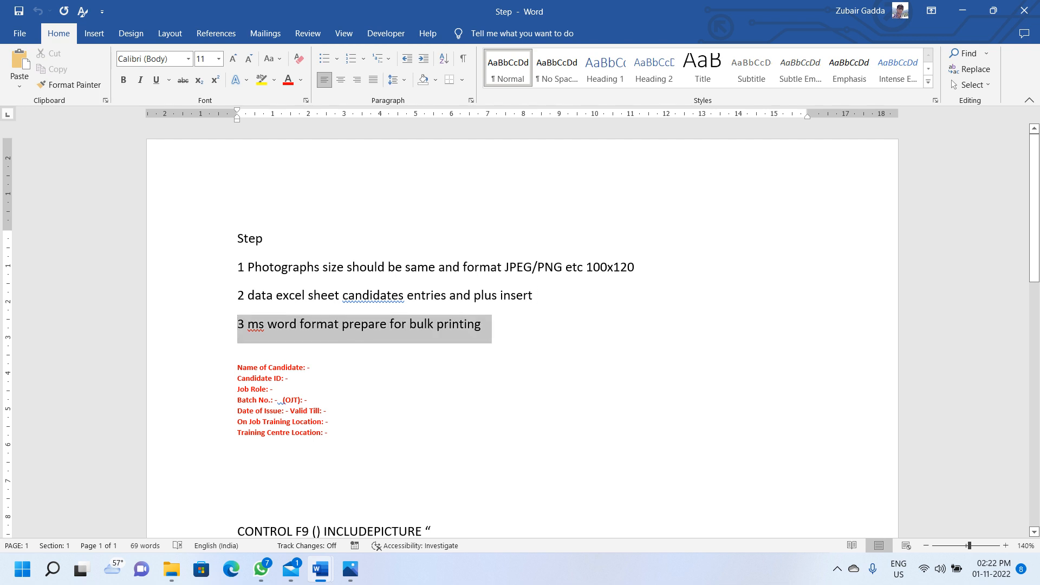
pyautogui.click(311, 367)
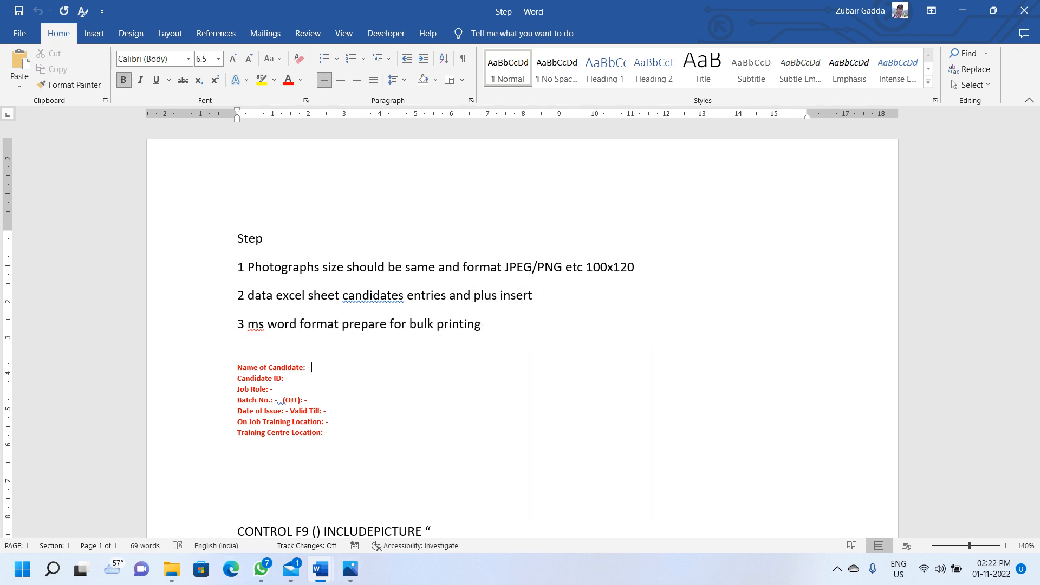
# Look at the card design in the Karan Nagar I Cards 1-104 document and create a new blank document.
pyautogui.moveTo(320, 569)
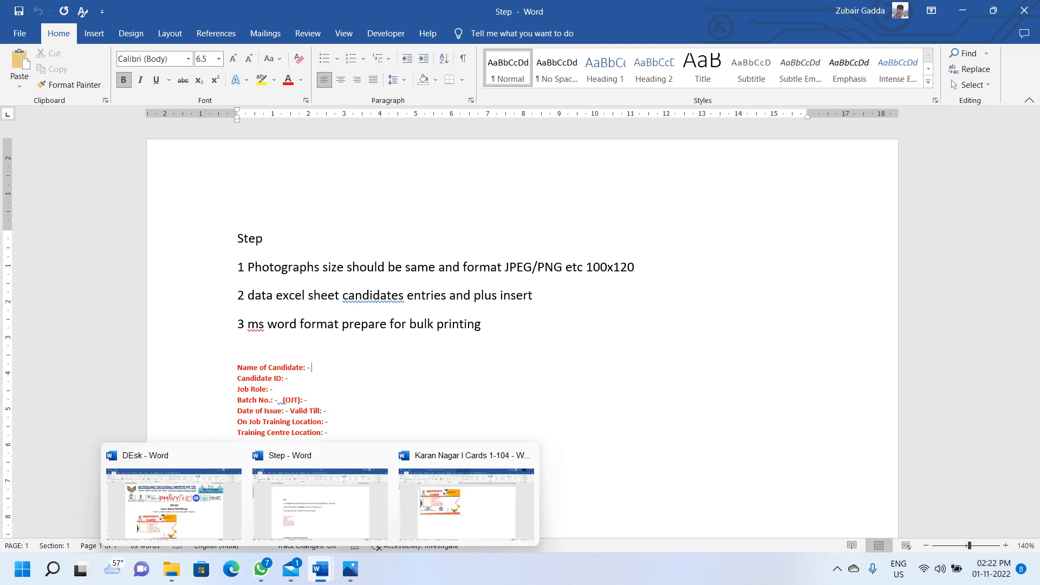
pyautogui.click(466, 501)
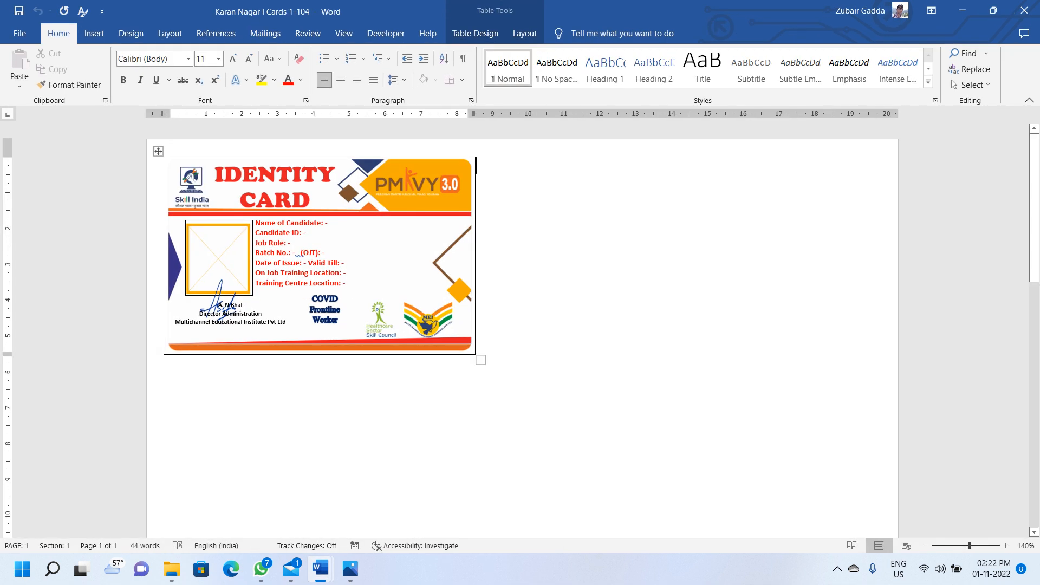
pyautogui.click(20, 33)
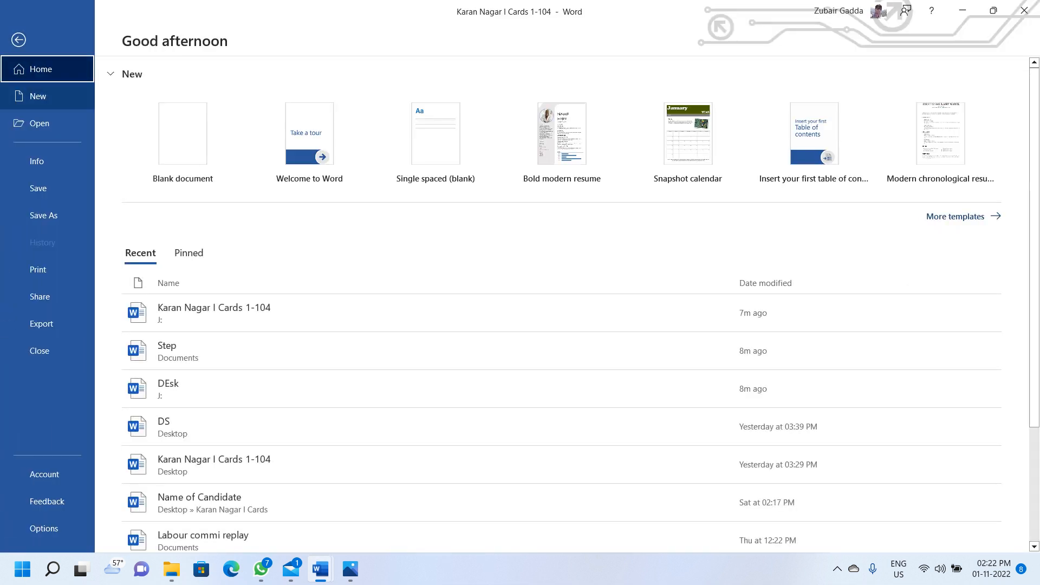
pyautogui.click(37, 96)
pyautogui.click(195, 156)
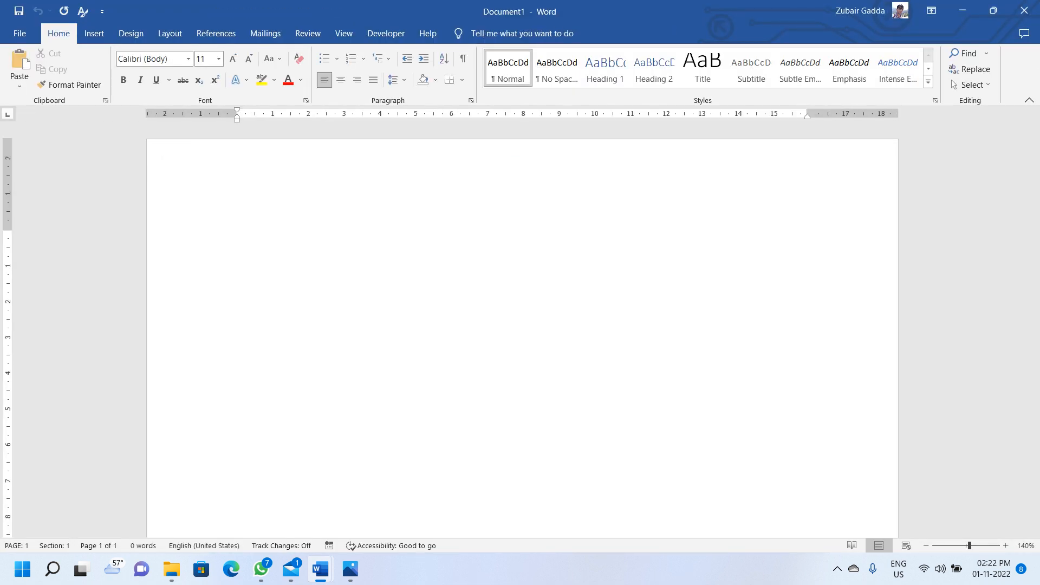
# Narrow the page's top, right, left and bottom margins to about 0.25 cm each.
pyautogui.moveTo(7, 231); pyautogui.dragTo(7, 151)
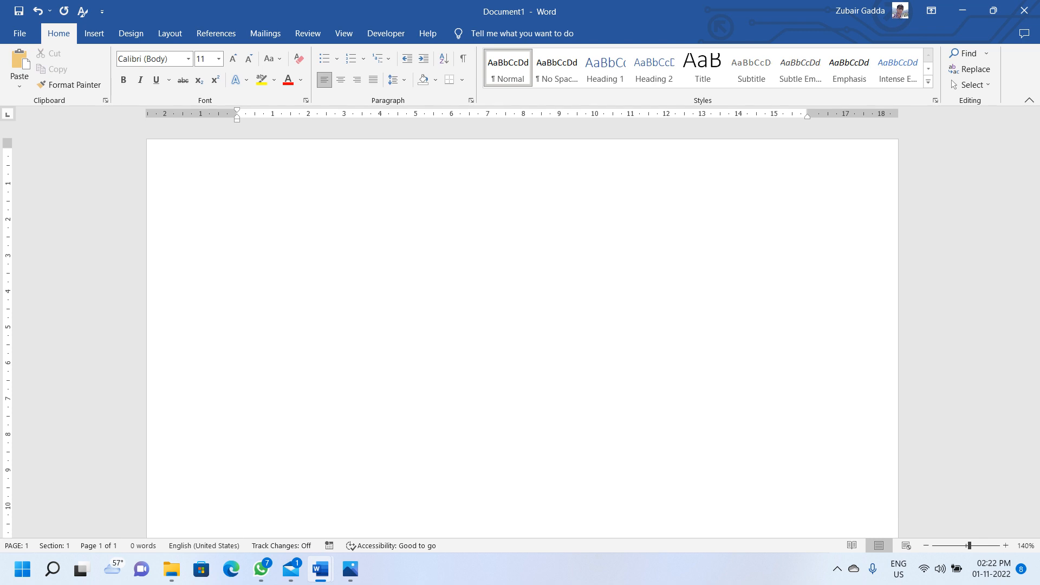
pyautogui.moveTo(808, 113); pyautogui.dragTo(887, 113)
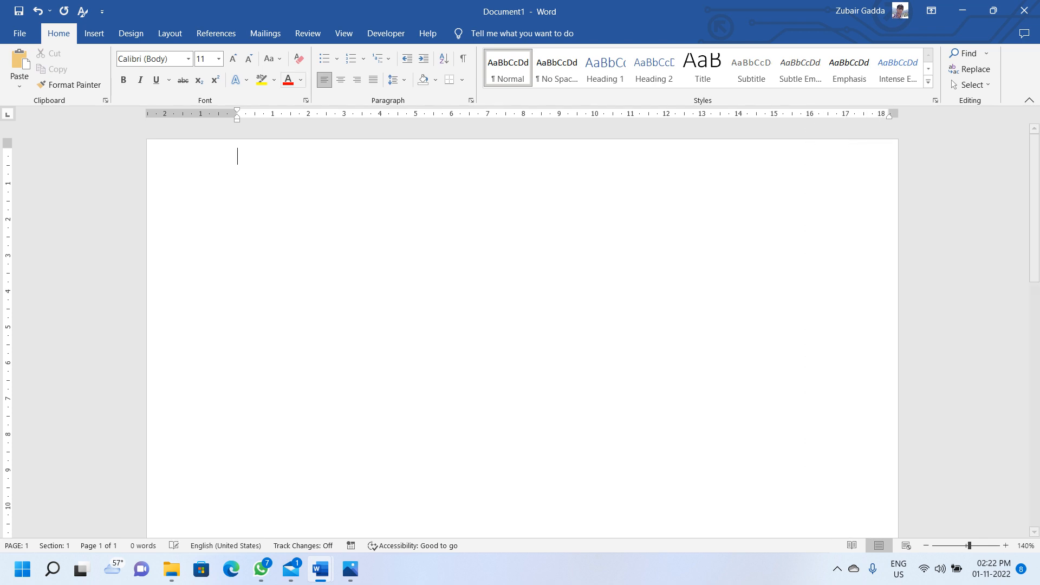
pyautogui.moveTo(237, 114); pyautogui.dragTo(155, 114)
pyautogui.scroll(-10, 522, 329)
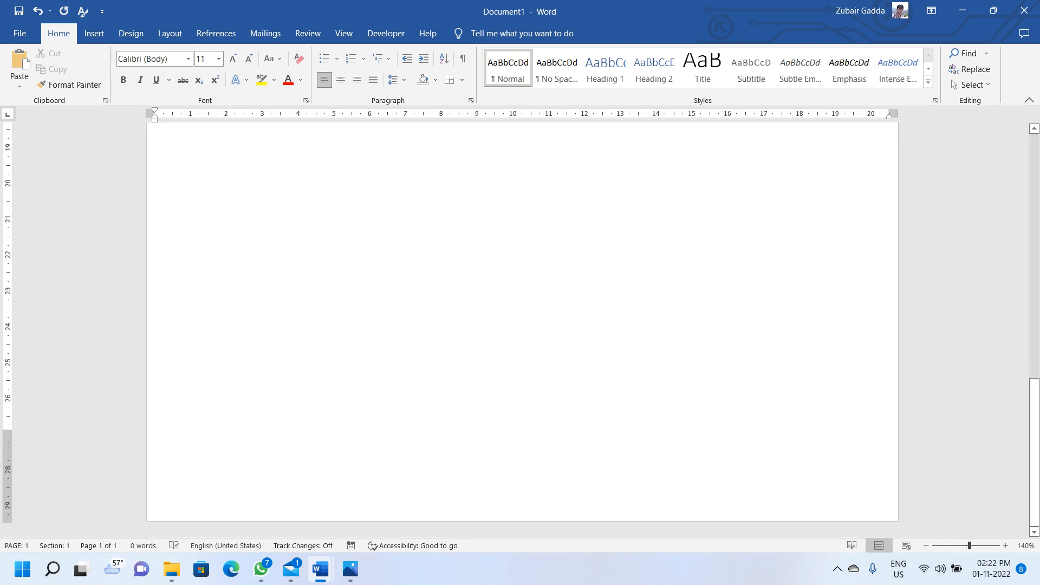
pyautogui.moveTo(7, 431); pyautogui.dragTo(7, 511)
pyautogui.scroll(10, 522, 330)
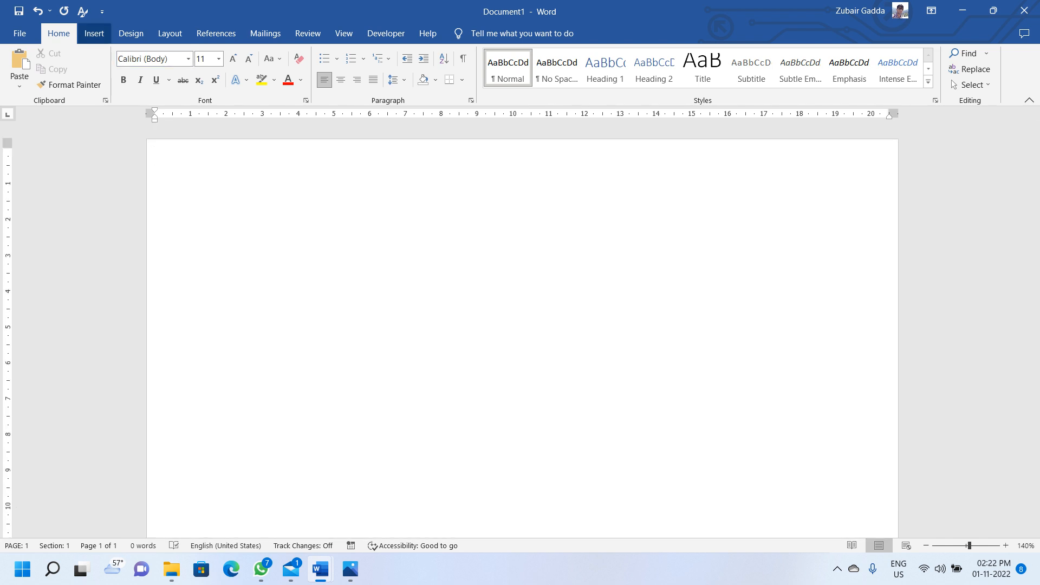
# Insert a 1x1 table at the start of the blank page.
pyautogui.click(95, 33)
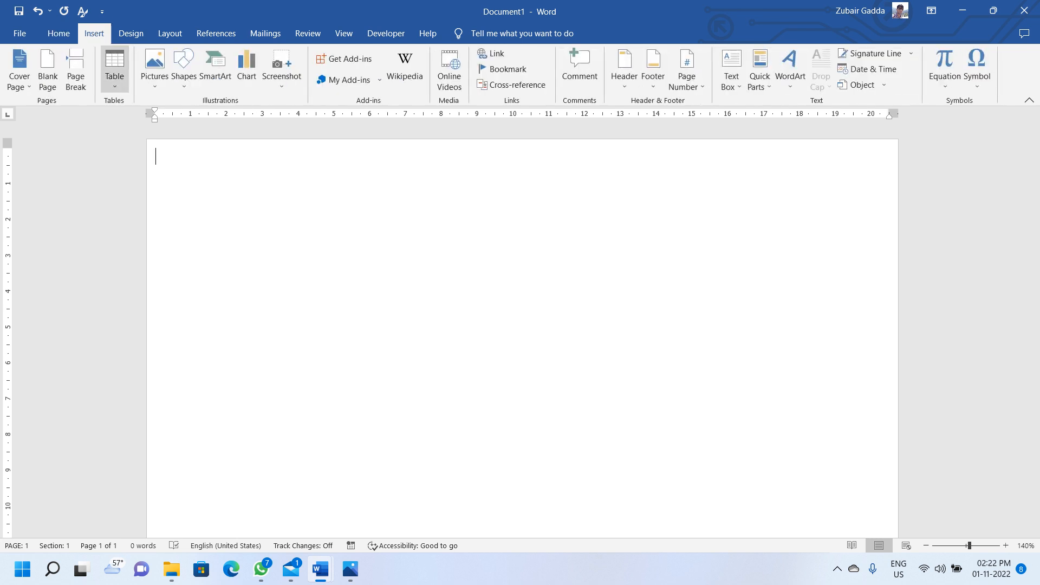
pyautogui.click(114, 68)
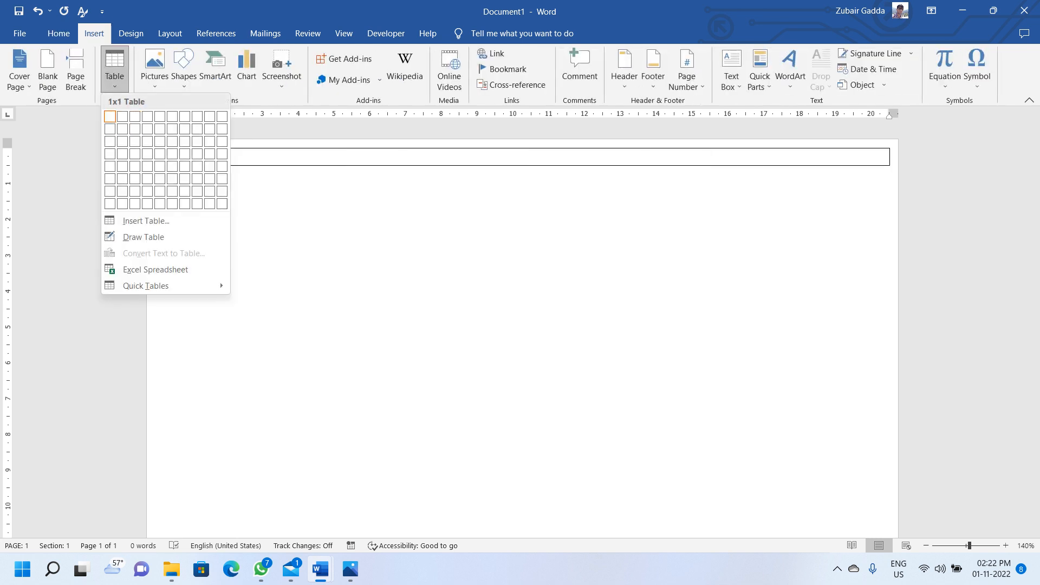
pyautogui.click(109, 116)
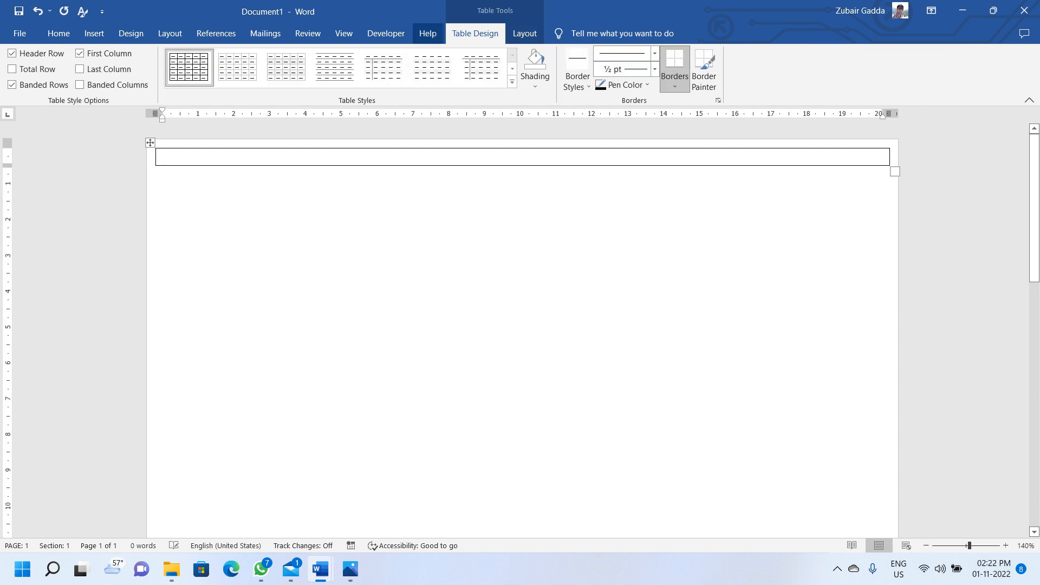
# Set the table cell's height to 5.52 cm and its width to 8.7 cm.
pyautogui.click(524, 34)
pyautogui.click(533, 59)
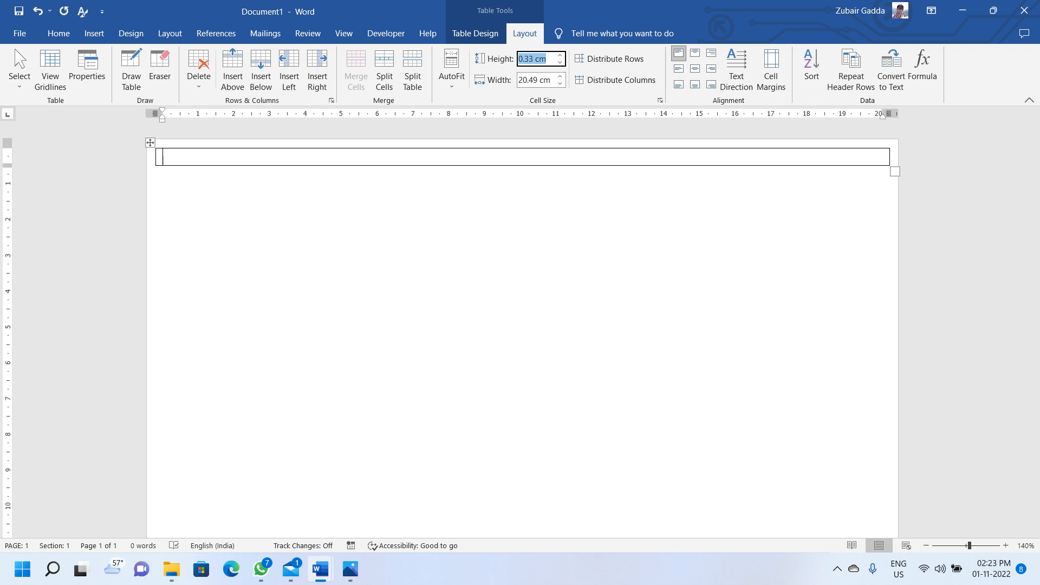
pyautogui.write('5.52')
pyautogui.press('Tab')
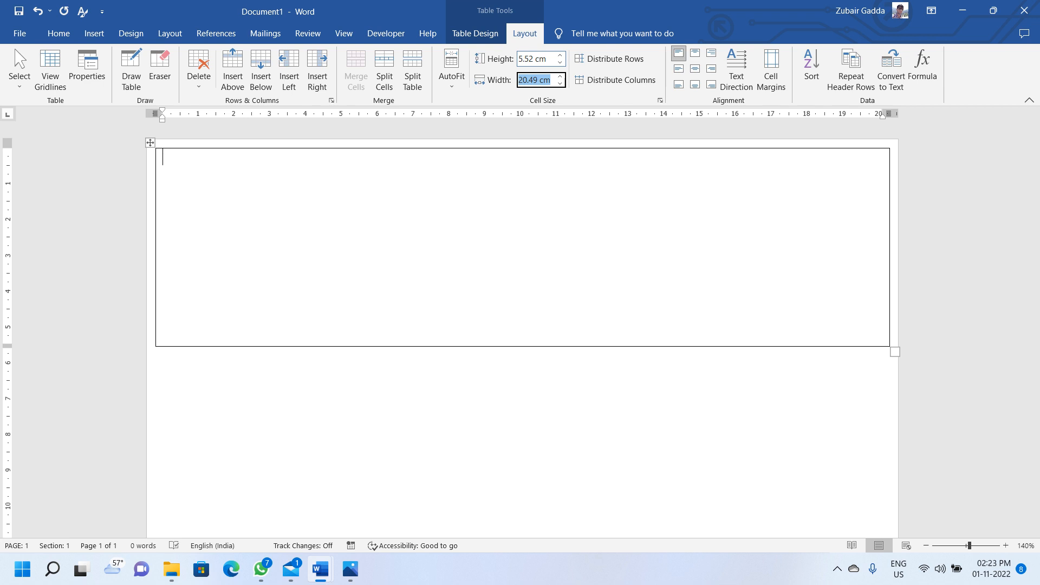
pyautogui.write('8.7')
pyautogui.press('Return')
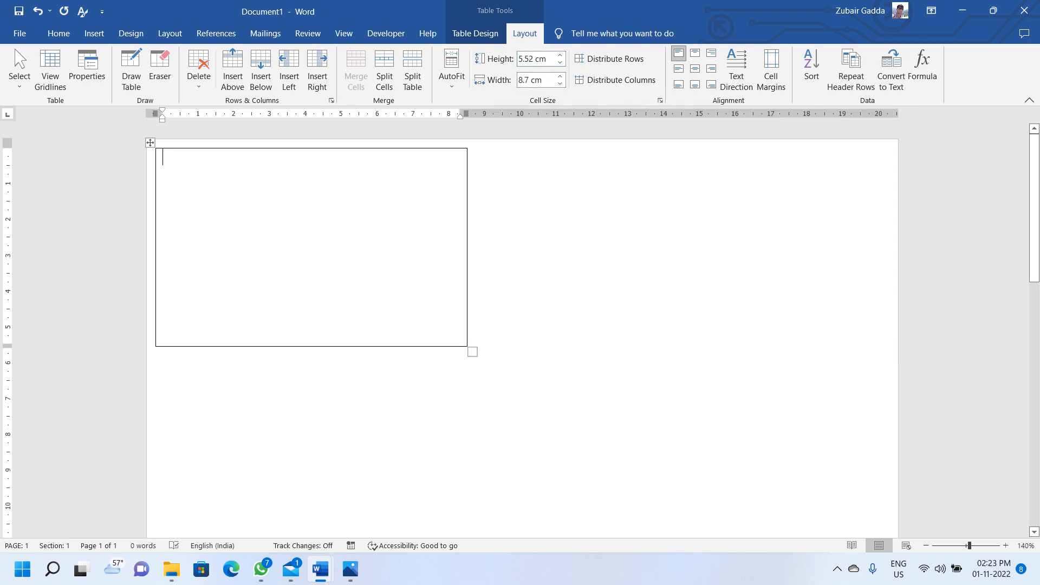
pyautogui.press('Right')
pyautogui.press('Left')
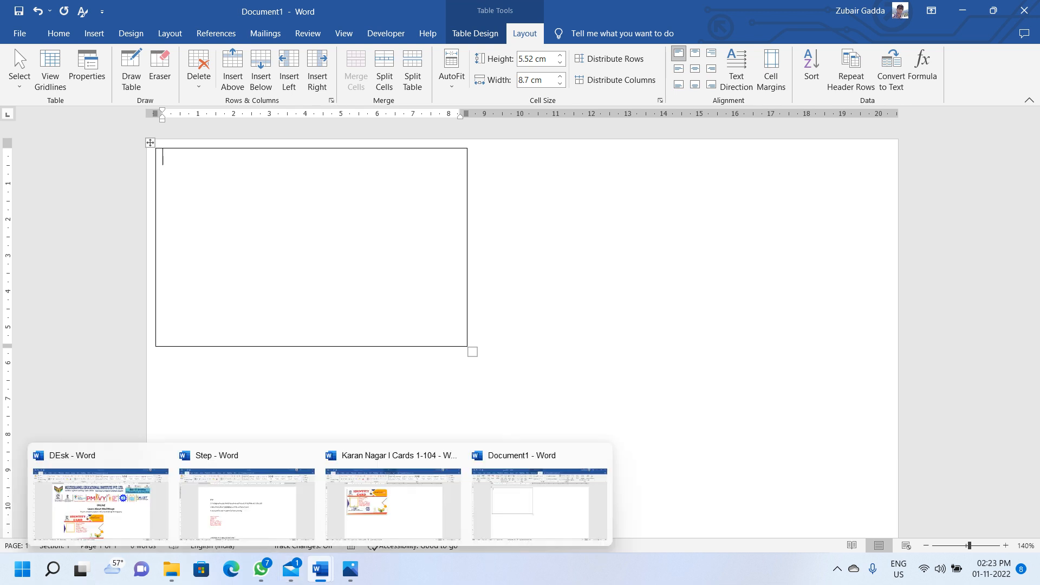
# Copy the red label block from Name of Candidate to Training Centre Location in the Step document.
pyautogui.hotkey('alt', 'Tab')
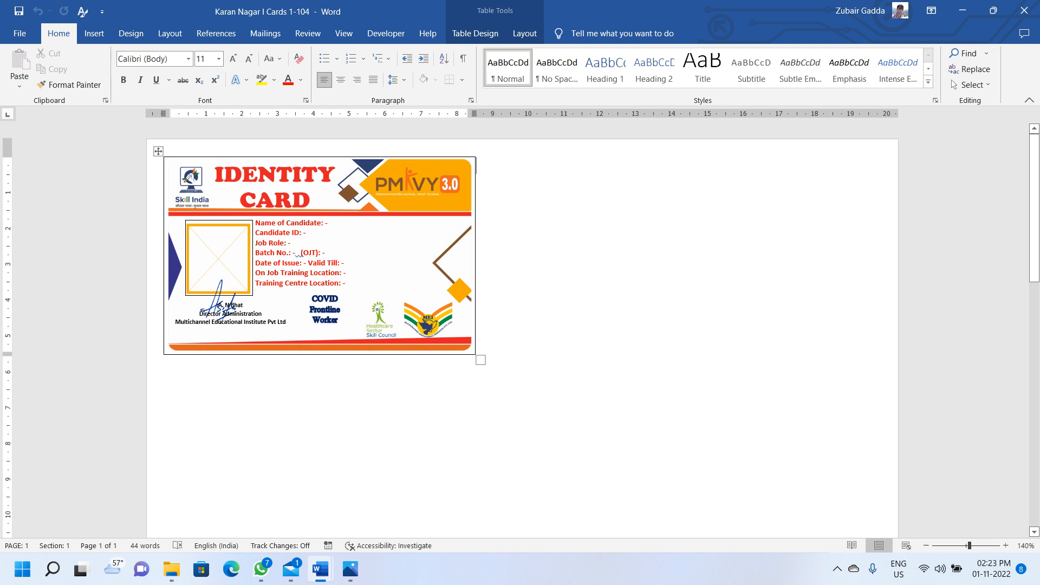
pyautogui.moveTo(320, 569)
pyautogui.click(247, 487)
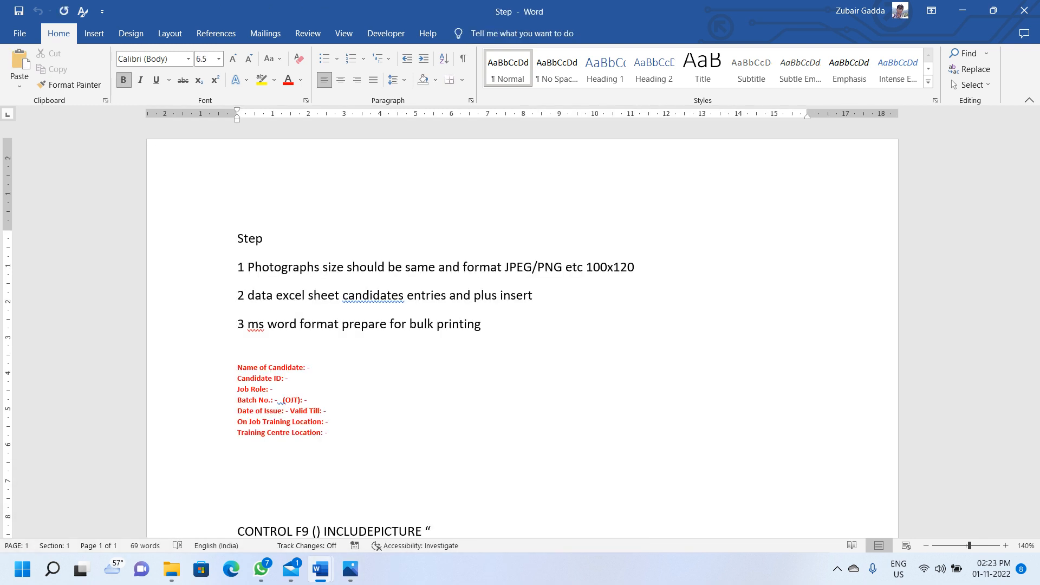
pyautogui.moveTo(334, 433); pyautogui.dragTo(237, 368)
pyautogui.hotkey('ctrl', 'c')
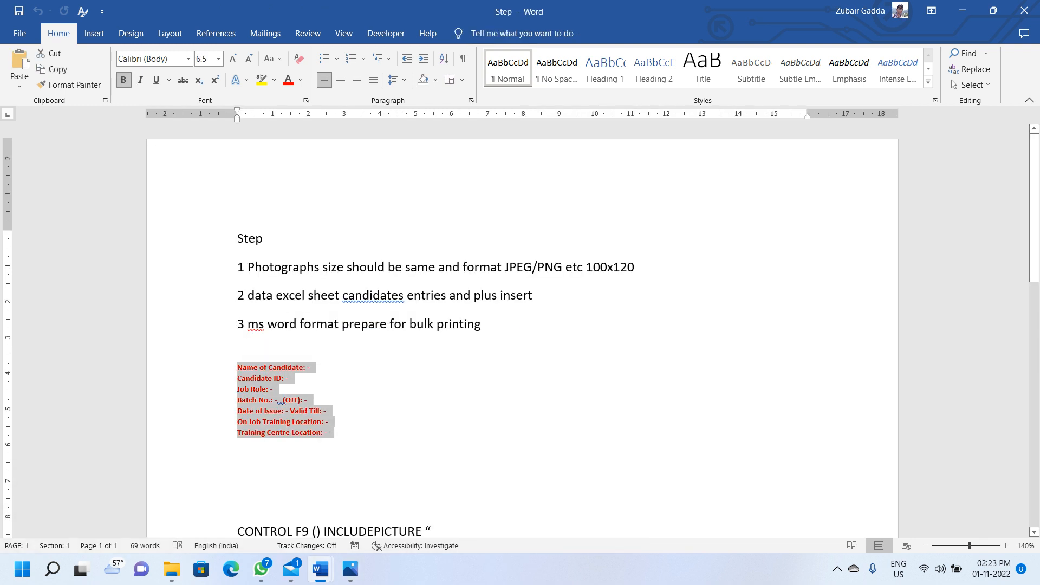
# In Document1, set the table's default top, bottom, left and right cell margins to 0 cm.
pyautogui.moveTo(320, 569)
pyautogui.click(393, 503)
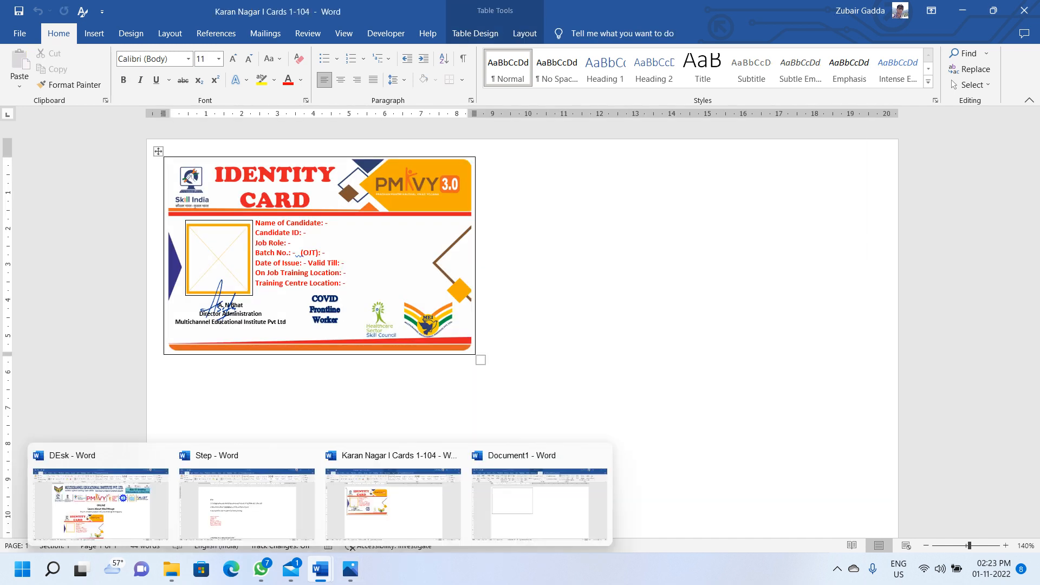
pyautogui.click(539, 503)
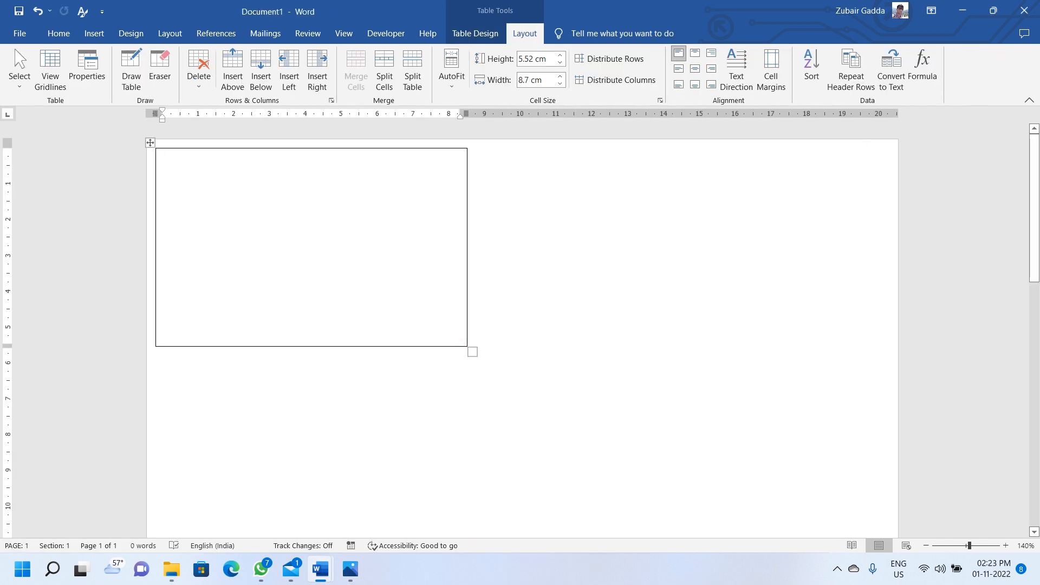
pyautogui.rightClick(230, 188)
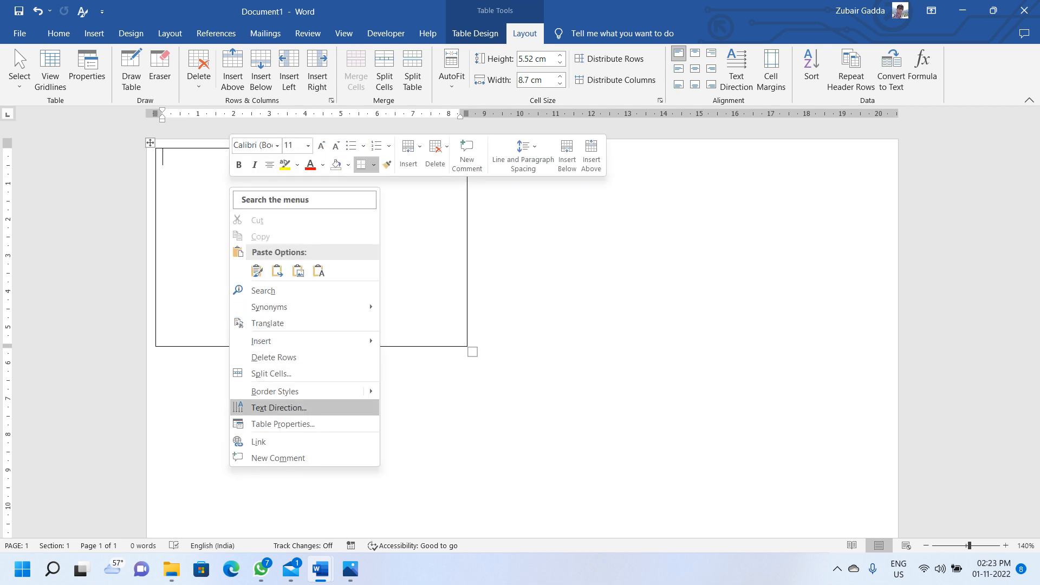
pyautogui.click(282, 423)
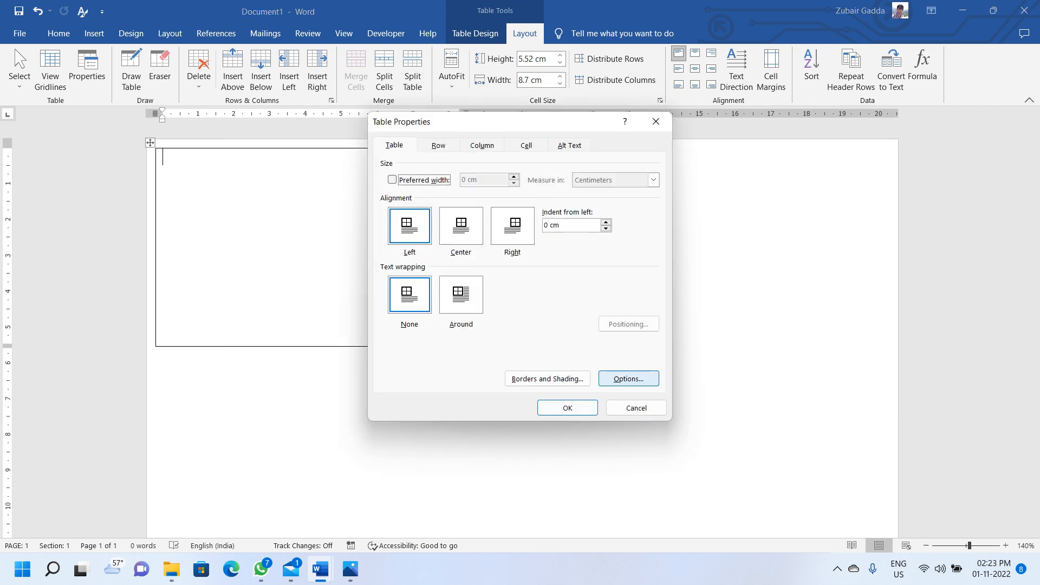
pyautogui.click(628, 378)
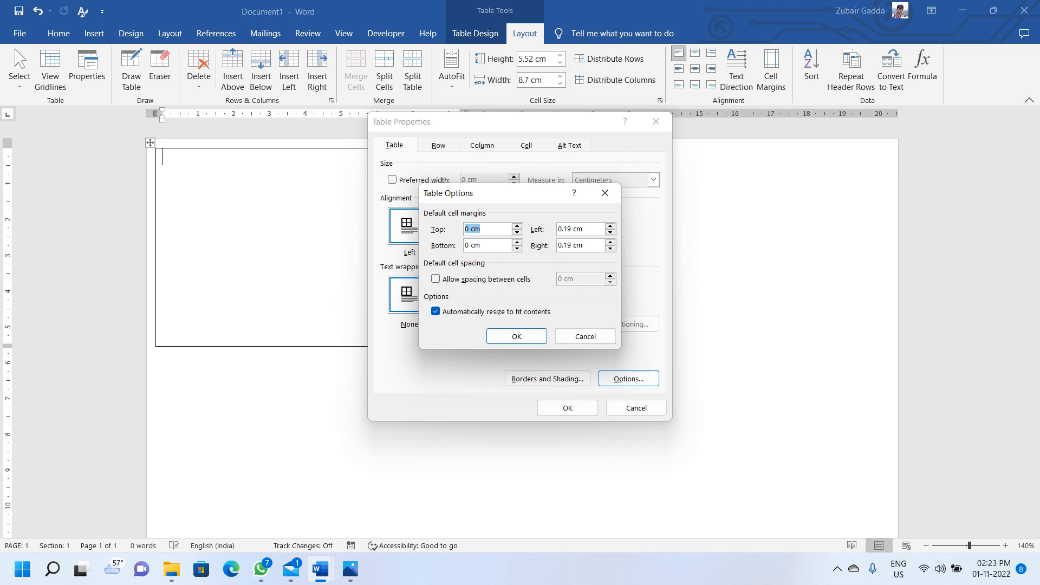
pyautogui.write('0')
pyautogui.press('Tab')
pyautogui.write('0')
pyautogui.press('Tab')
pyautogui.write('0')
pyautogui.press('Tab')
pyautogui.write('0')
pyautogui.click(516, 336)
pyautogui.click(567, 407)
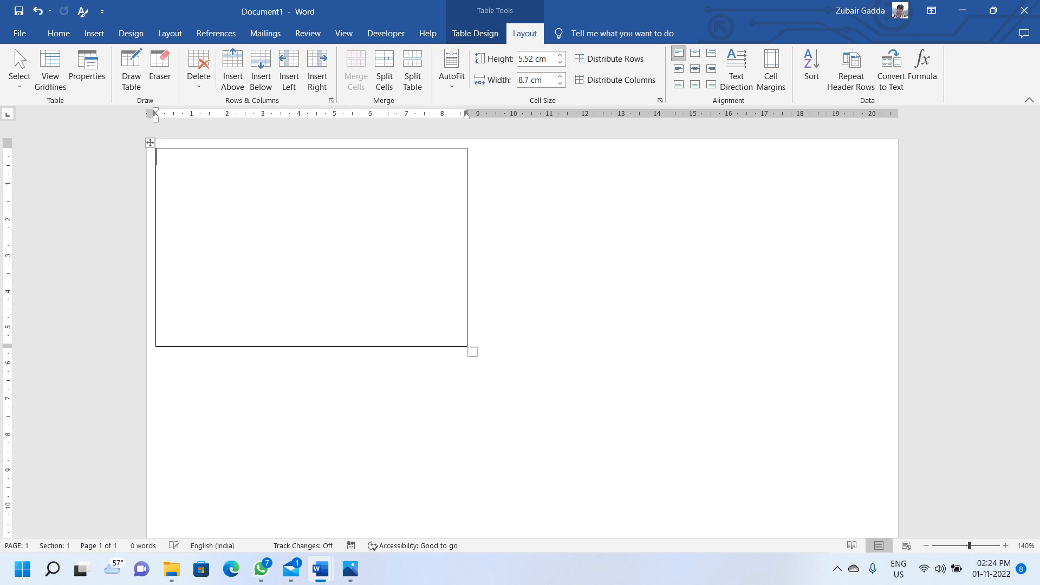
# Paste the copied red label block into the table cell and indent all its lines to about 3.5 cm.
pyautogui.hotkey('ctrl', 'z')
pyautogui.moveTo(155, 117); pyautogui.dragTo(289, 116)
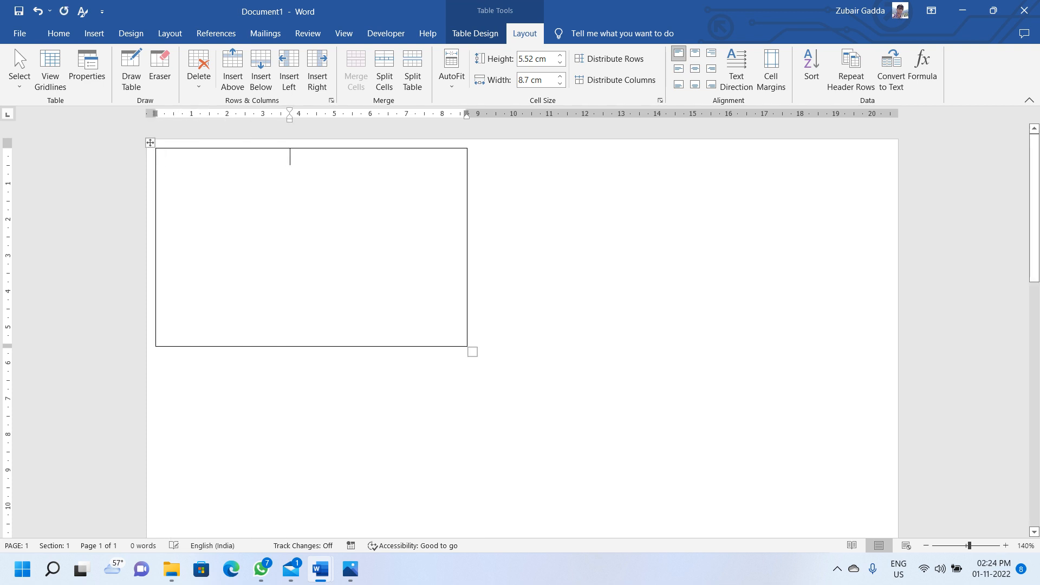
pyautogui.hotkey('ctrl', 'v')
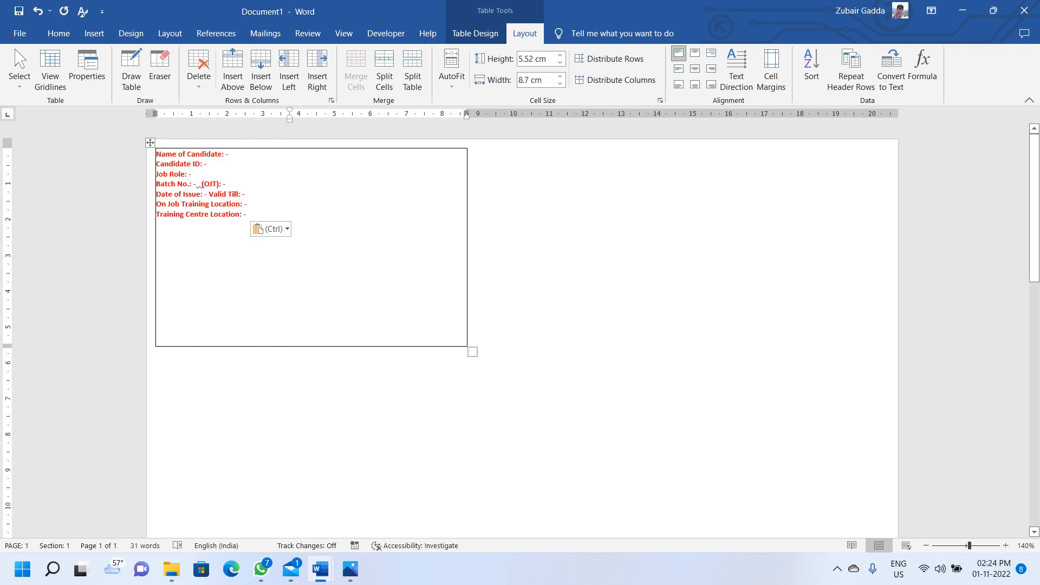
pyautogui.hotkey('ctrl', 'a')
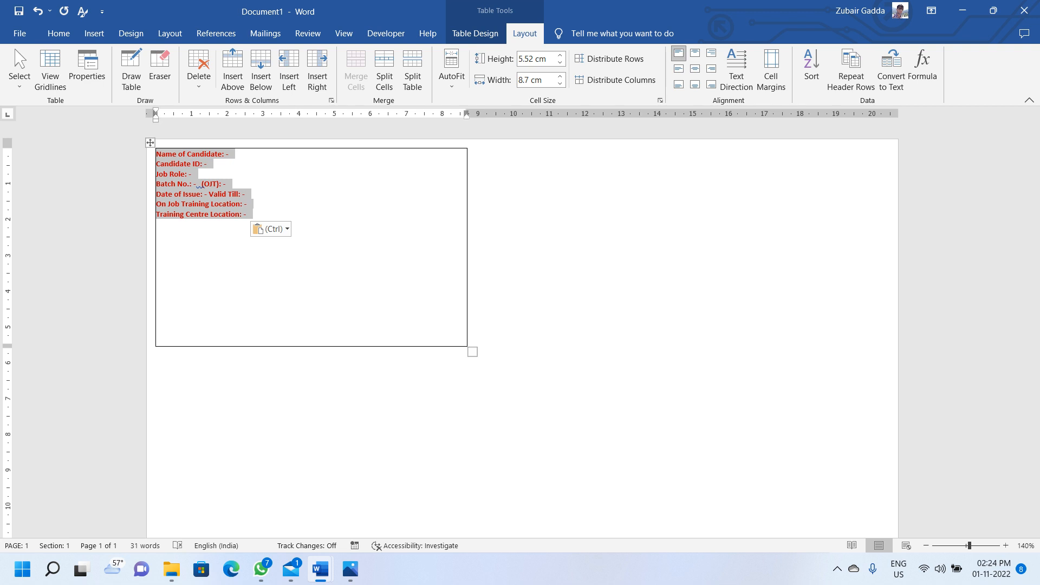
pyautogui.moveTo(155, 119)
pyautogui.mouseDown()
pyautogui.moveTo(289, 119)
pyautogui.moveTo(280, 119)
pyautogui.mouseUp()
pyautogui.click(281, 154)
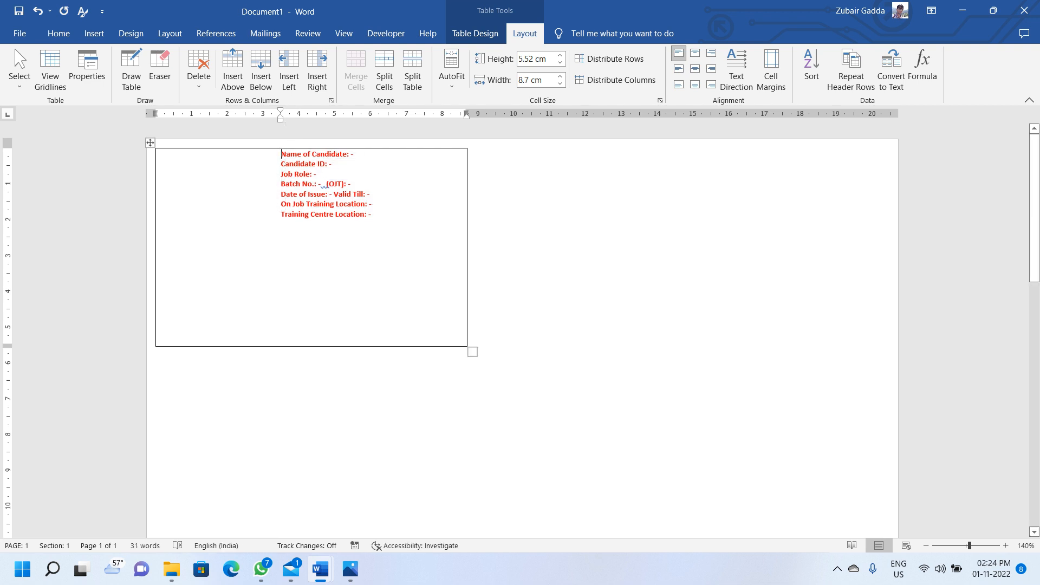
# Insert eight blank lines above Name of Candidate to move the label block down in the cell.
pyautogui.press('Return')
pyautogui.hotkey('ctrl', 'z')
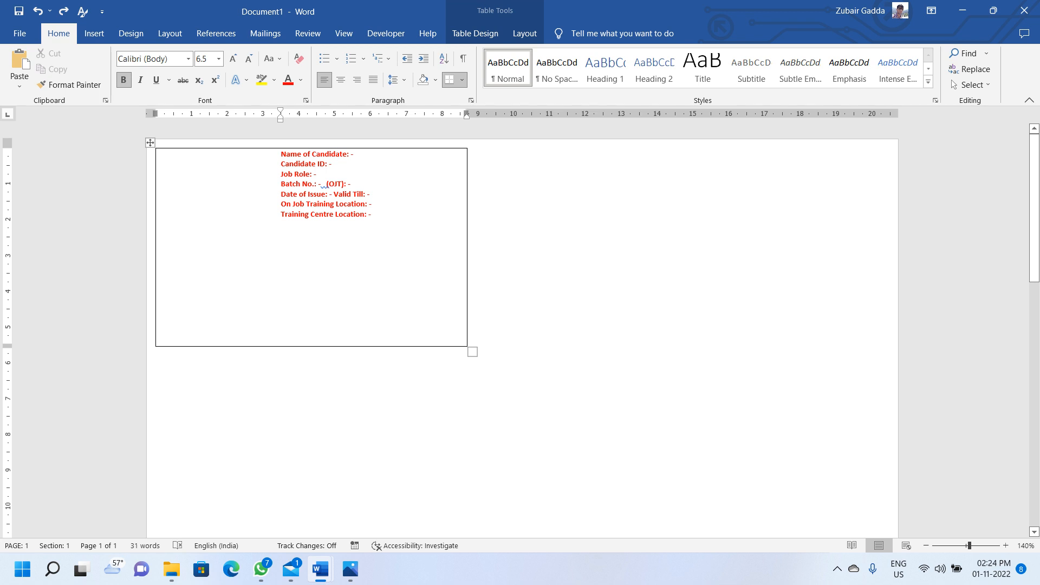
pyautogui.write('S')
pyautogui.press('Return')
pyautogui.press('Return')
pyautogui.press('Return')
pyautogui.press('Return')
pyautogui.press('Return')
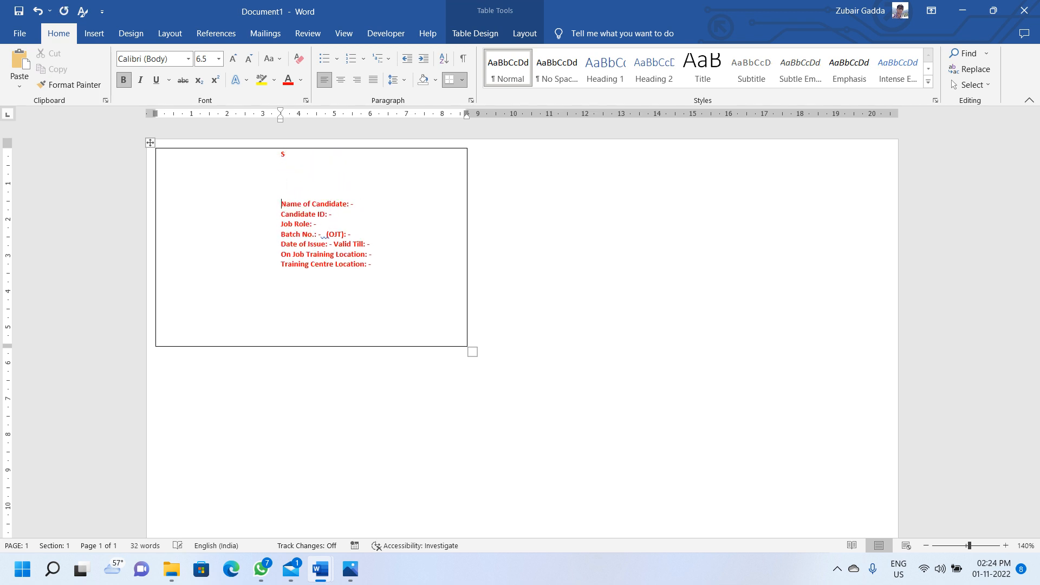
pyautogui.press('Return')
pyautogui.press('Return')
pyautogui.press('Return')
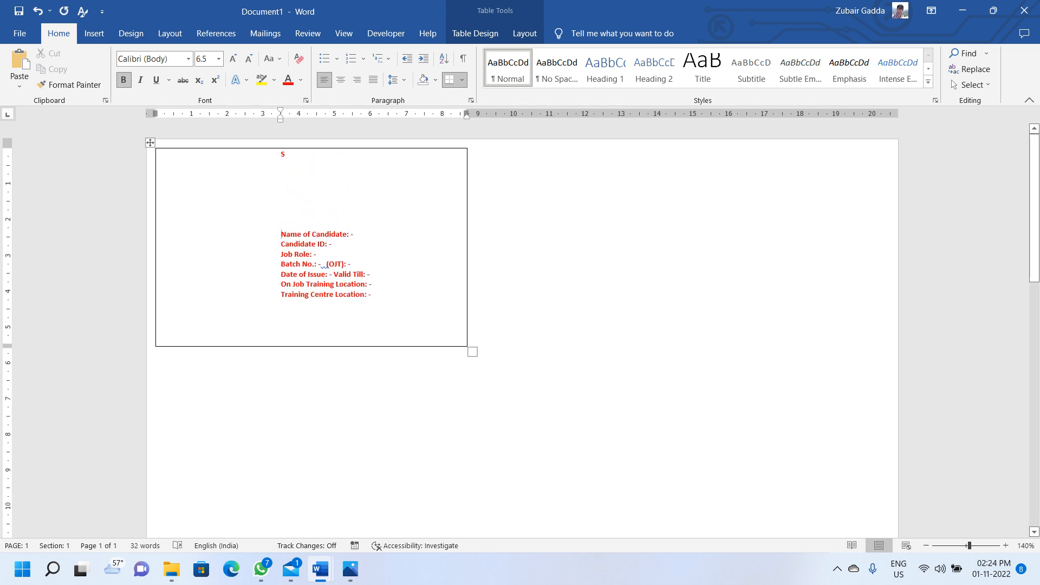
pyautogui.press('BackSpace')
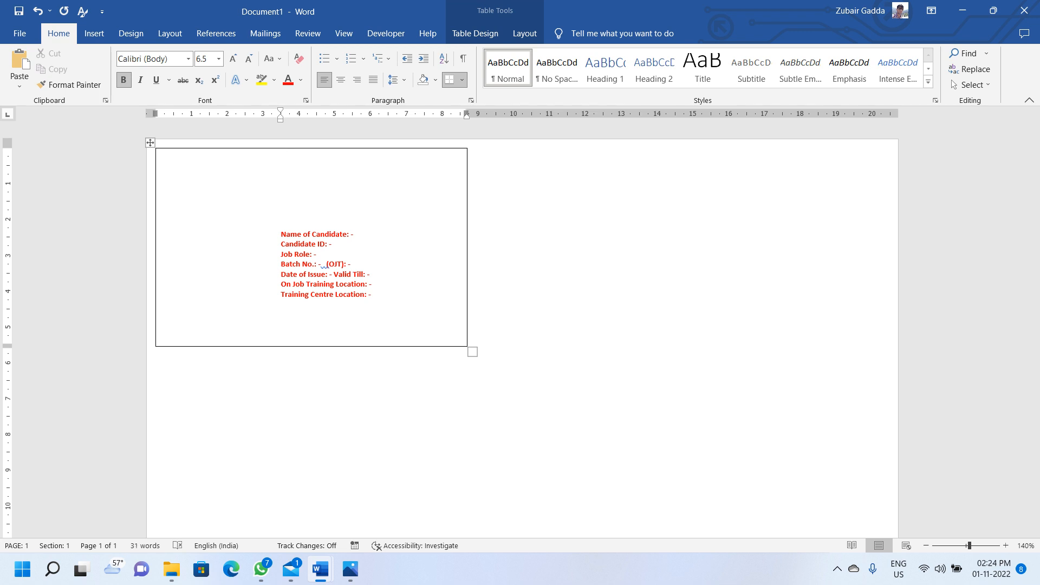
# Insert a nested 1x1 table directly above the Name of Candidate line.
pyautogui.click(281, 264)
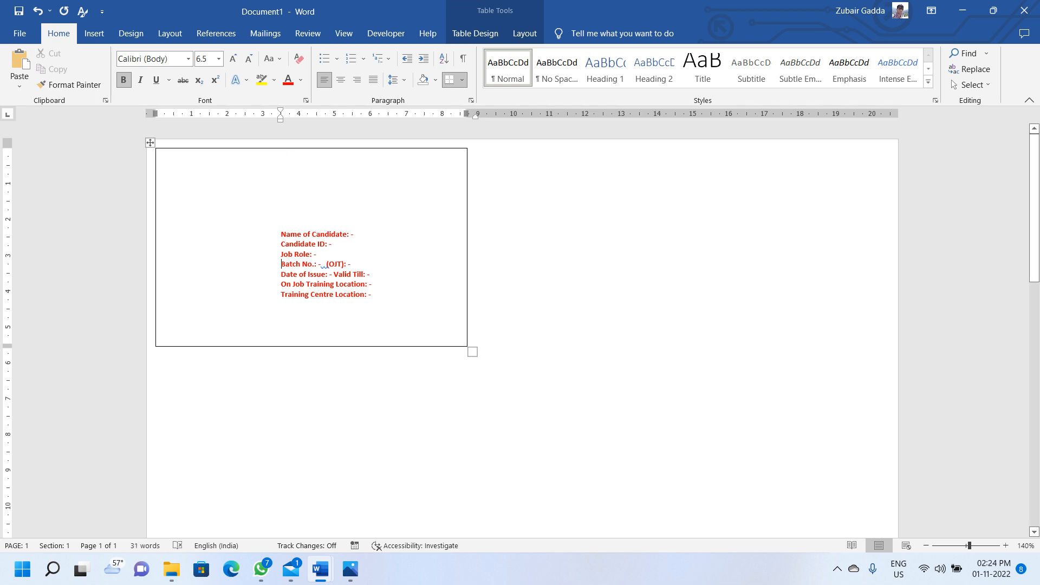
pyautogui.click(281, 235)
pyautogui.click(94, 34)
pyautogui.click(114, 71)
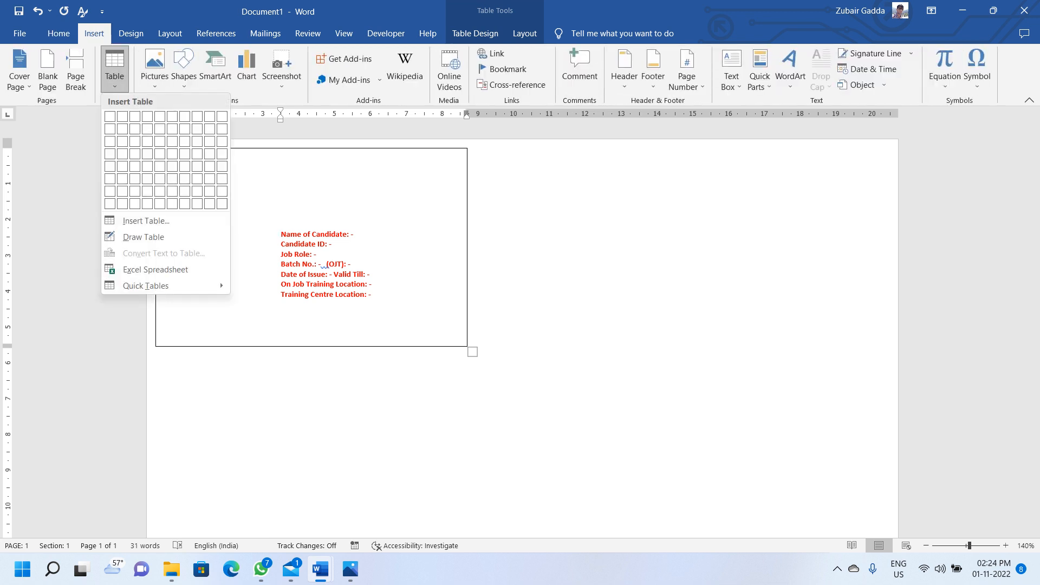
pyautogui.click(110, 115)
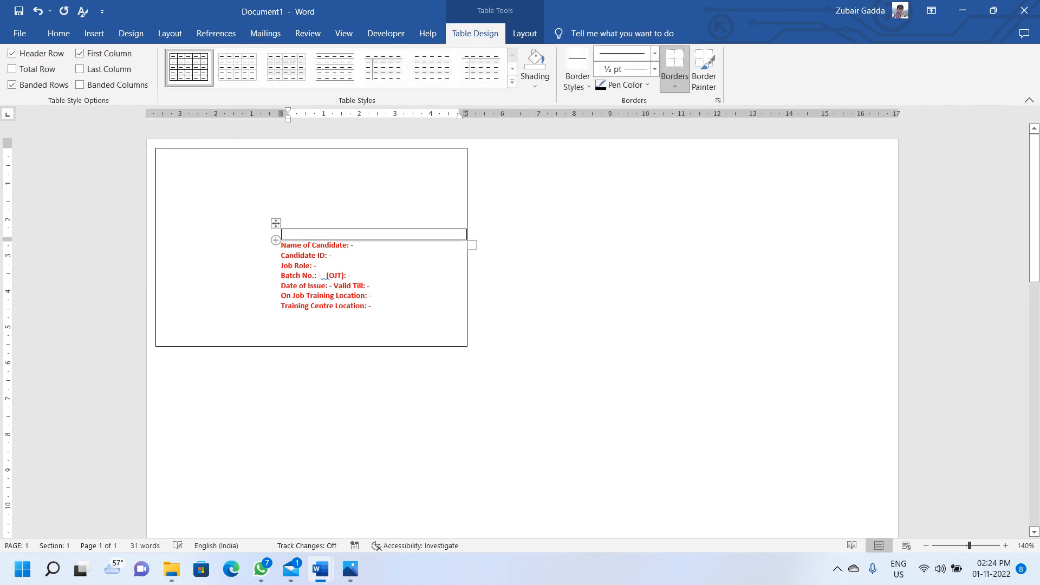
# Size the nested table to 2.08 cm high and 1.9 cm wide, and move it to the left of the red labels as a photo frame.
pyautogui.click(281, 223)
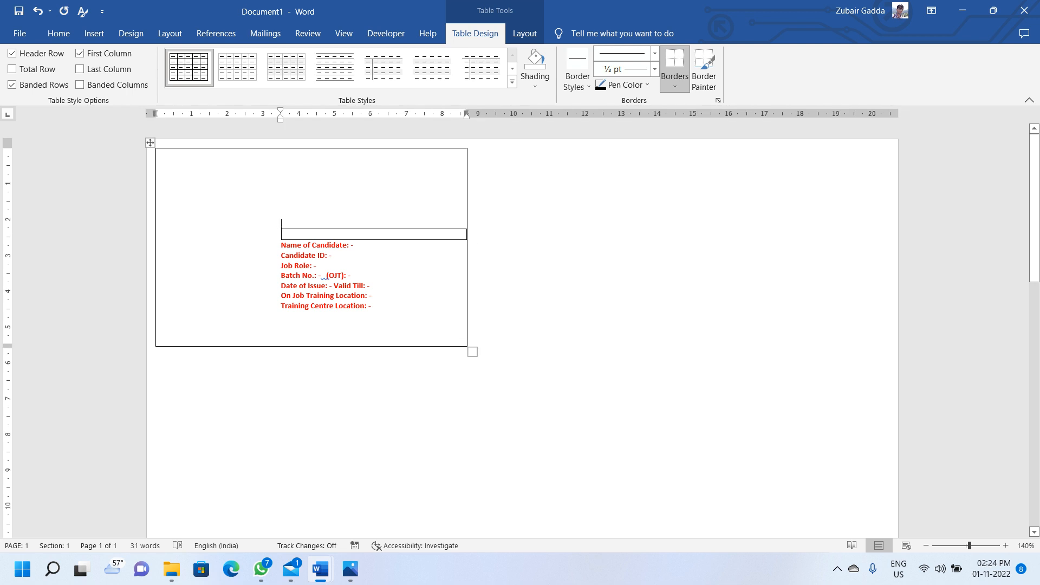
pyautogui.click(283, 234)
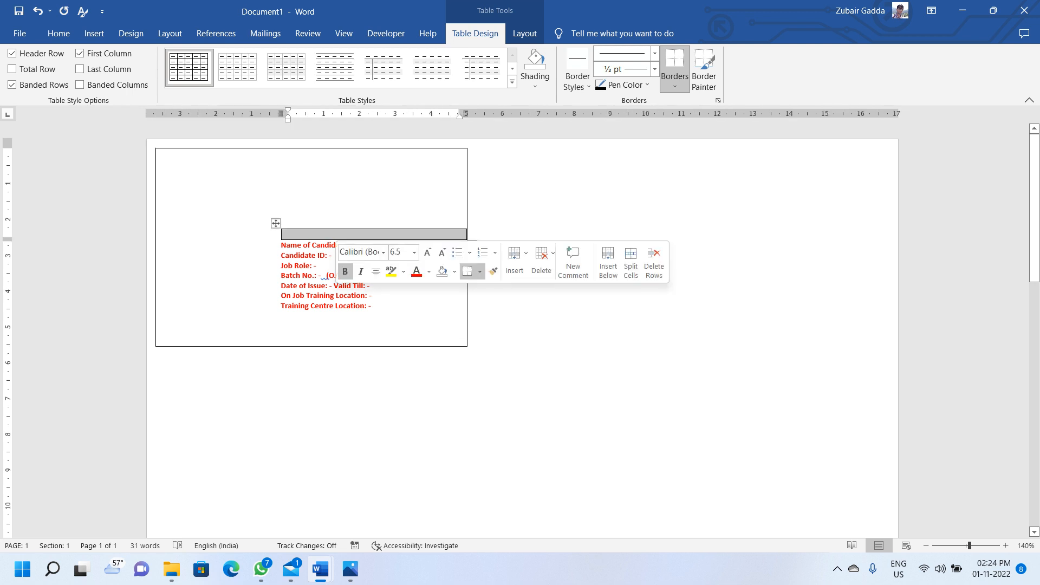
pyautogui.click(283, 234)
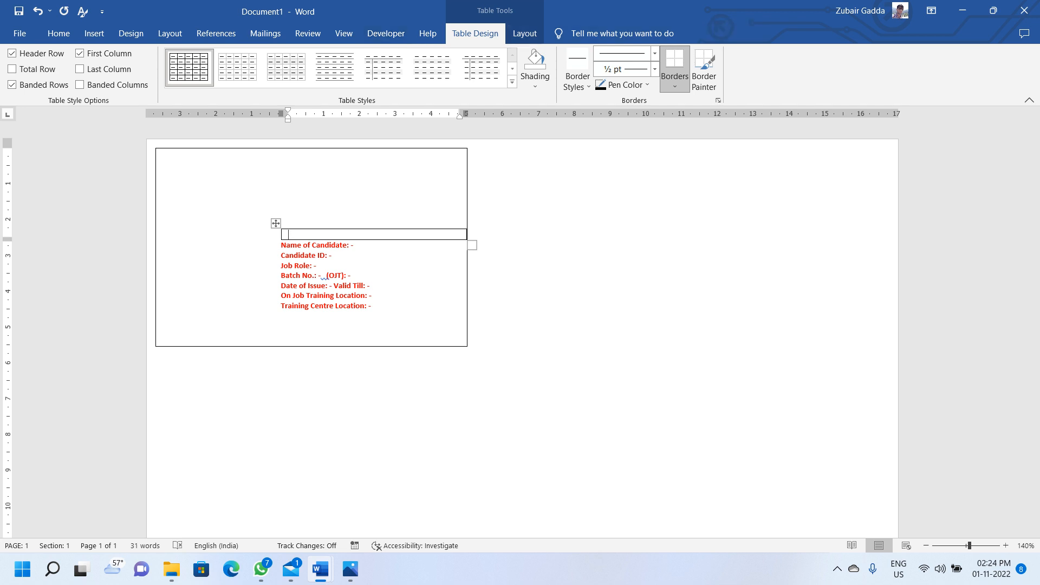
pyautogui.click(524, 33)
pyautogui.click(531, 59)
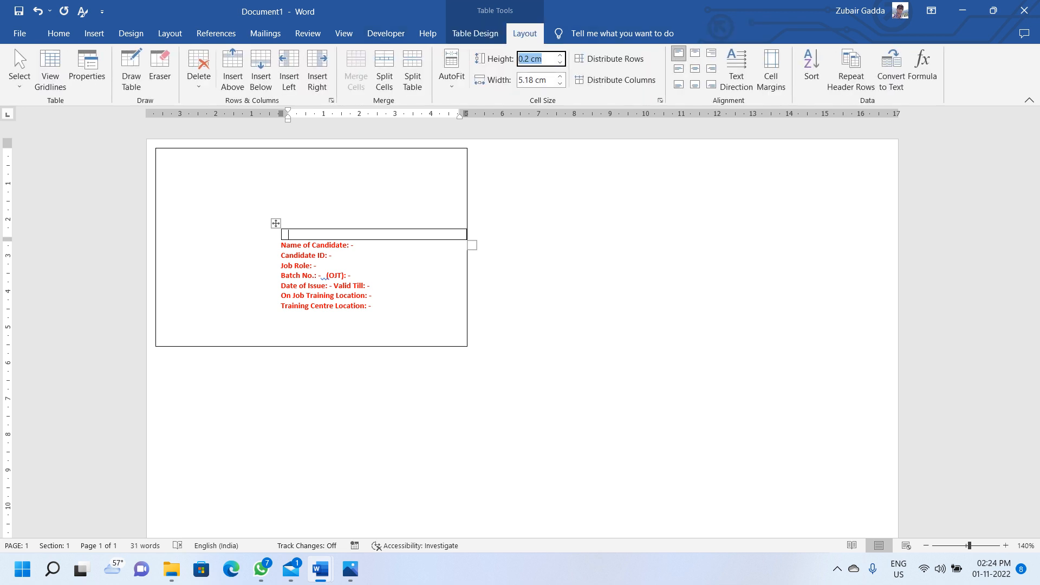
pyautogui.write('2.08')
pyautogui.press('Tab')
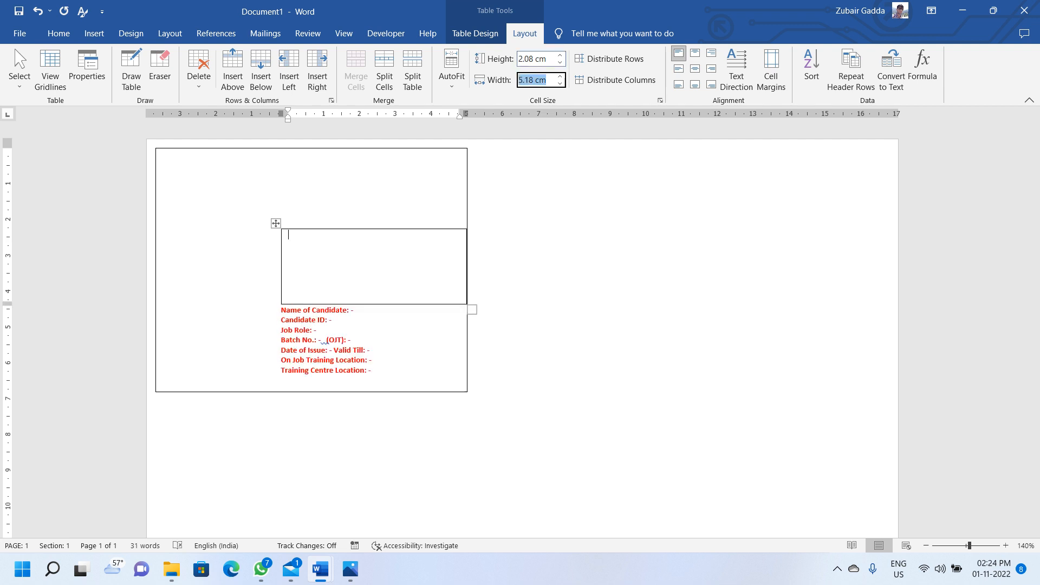
pyautogui.write('1.9')
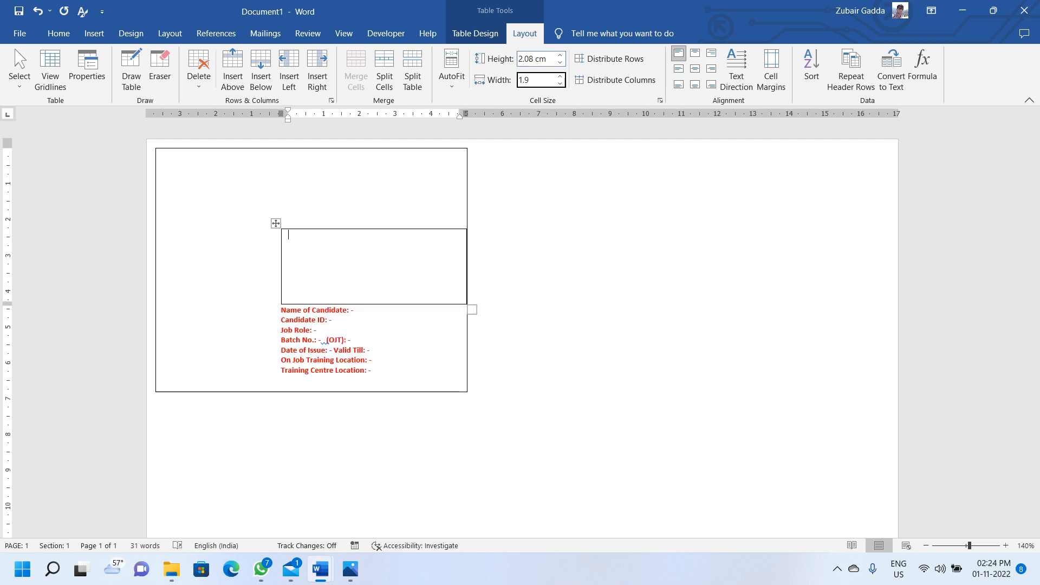
pyautogui.press('Return')
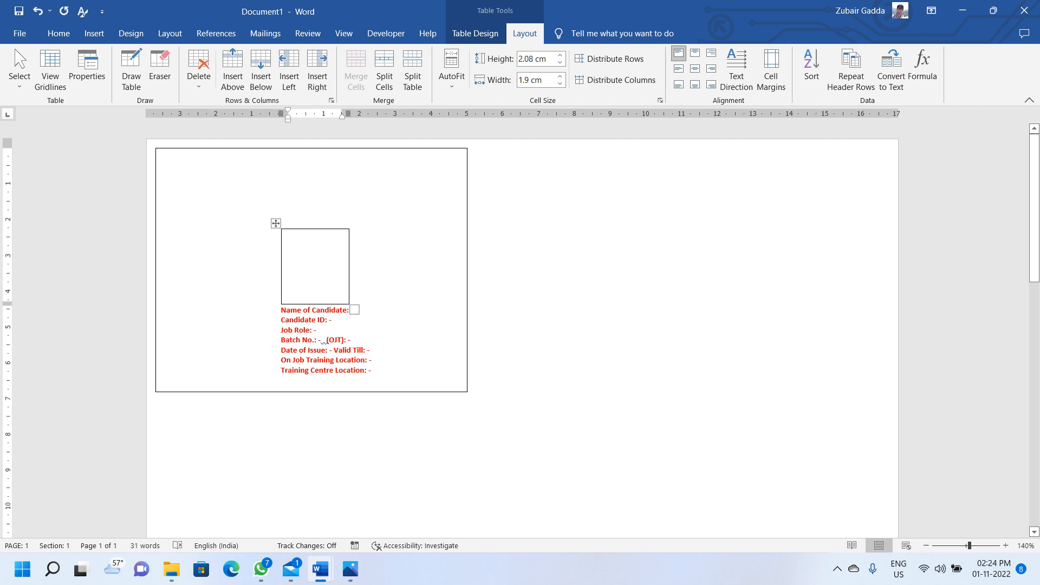
pyautogui.moveTo(276, 223); pyautogui.dragTo(189, 268)
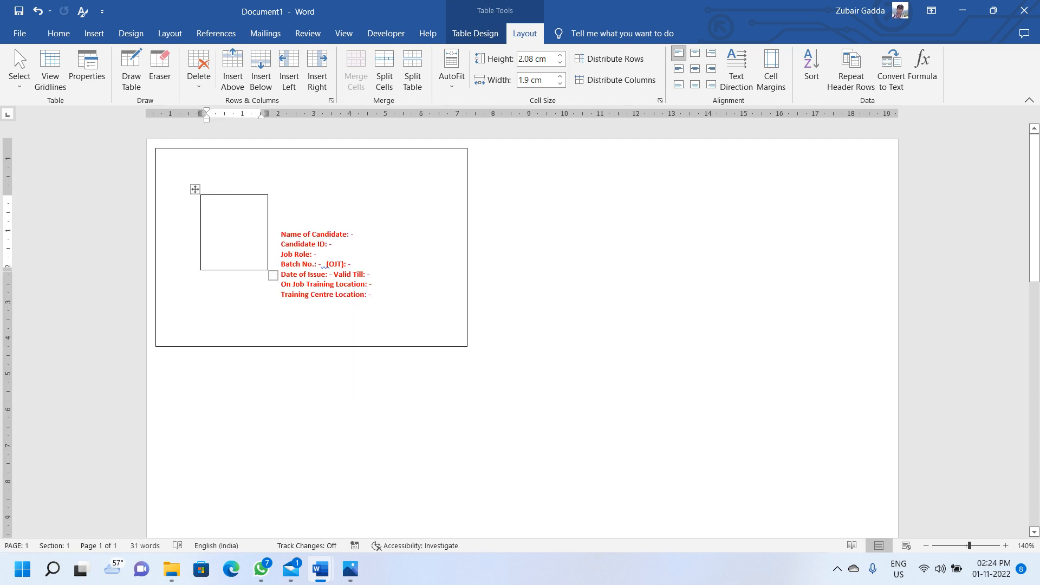
pyautogui.moveTo(195, 189); pyautogui.dragTo(186, 210)
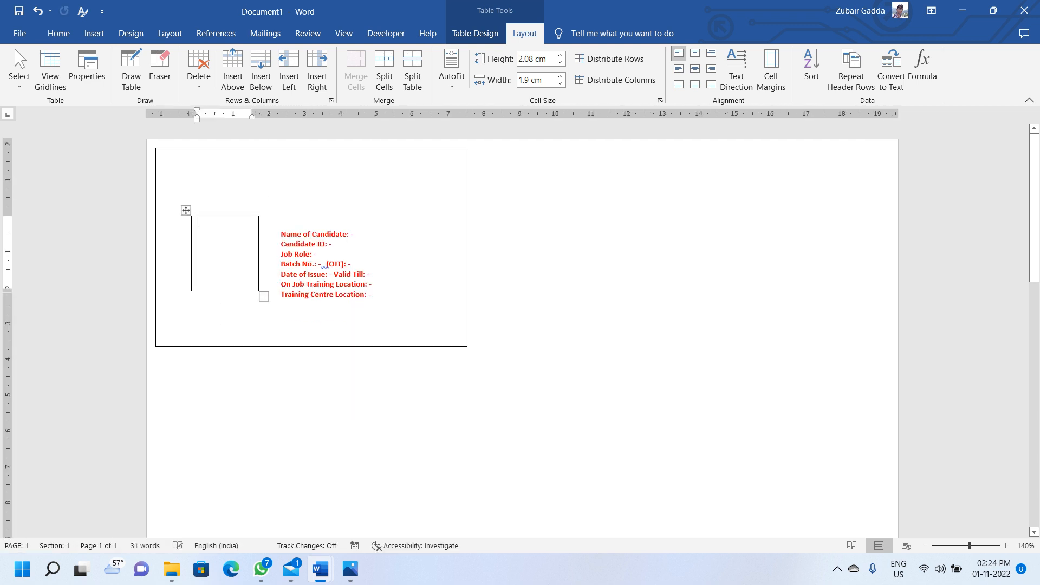
# Copy the identity card background picture from the DEsk document.
pyautogui.moveTo(320, 568)
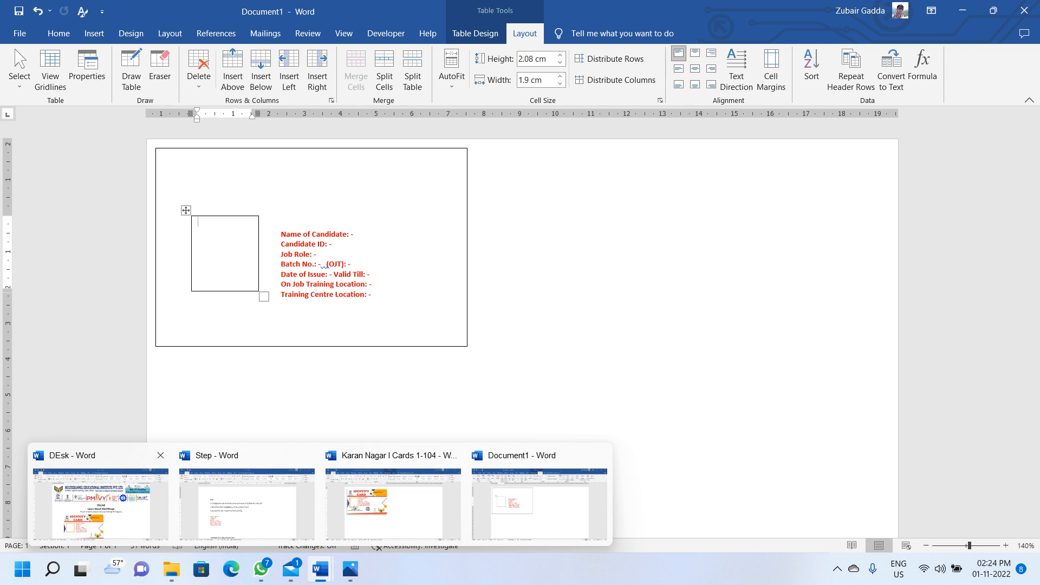
pyautogui.click(92, 498)
pyautogui.scroll(-2, 522, 330)
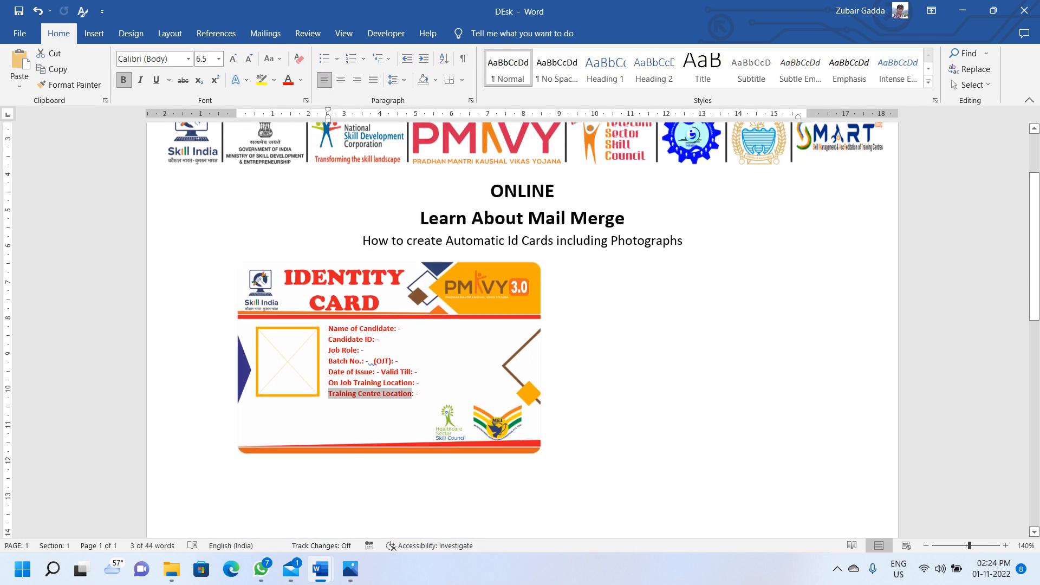
pyautogui.click(646, 282)
pyautogui.rightClick(487, 303)
pyautogui.click(520, 301)
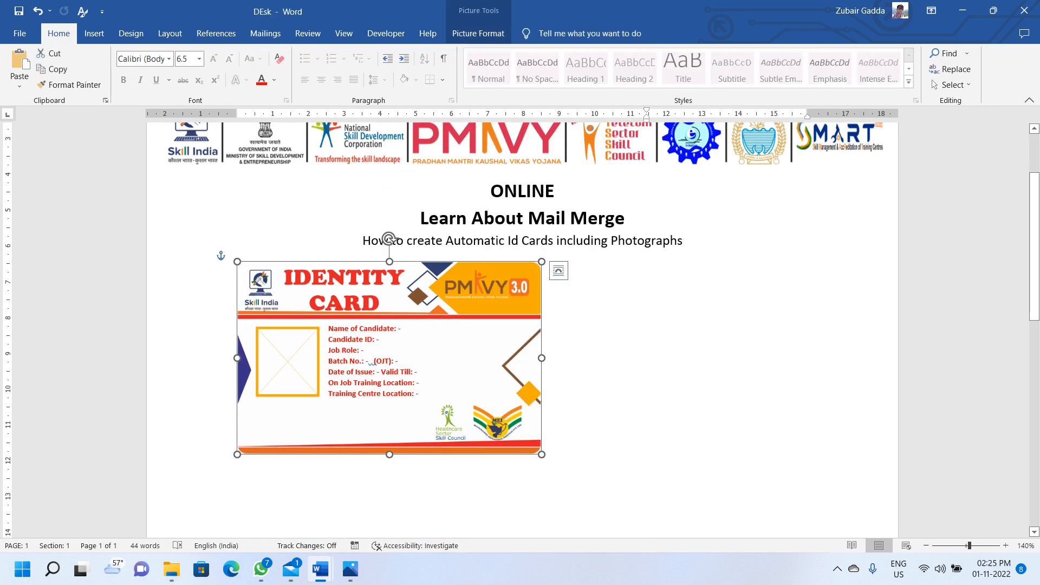
pyautogui.hotkey('ctrl', 'c')
# Return to Document1 and place the insertion point on the empty line below the card table.
pyautogui.moveTo(320, 569)
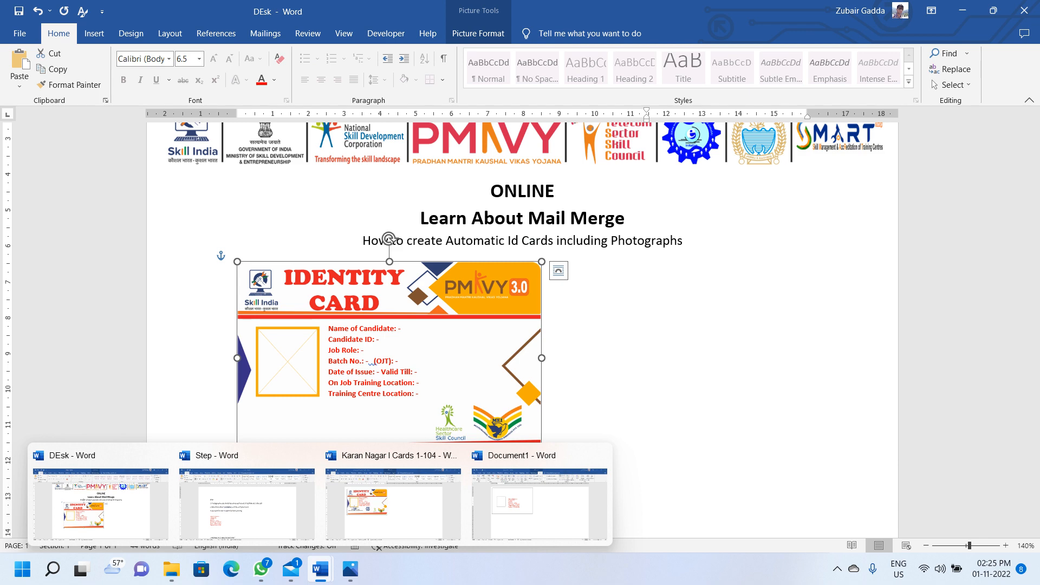
pyautogui.click(539, 504)
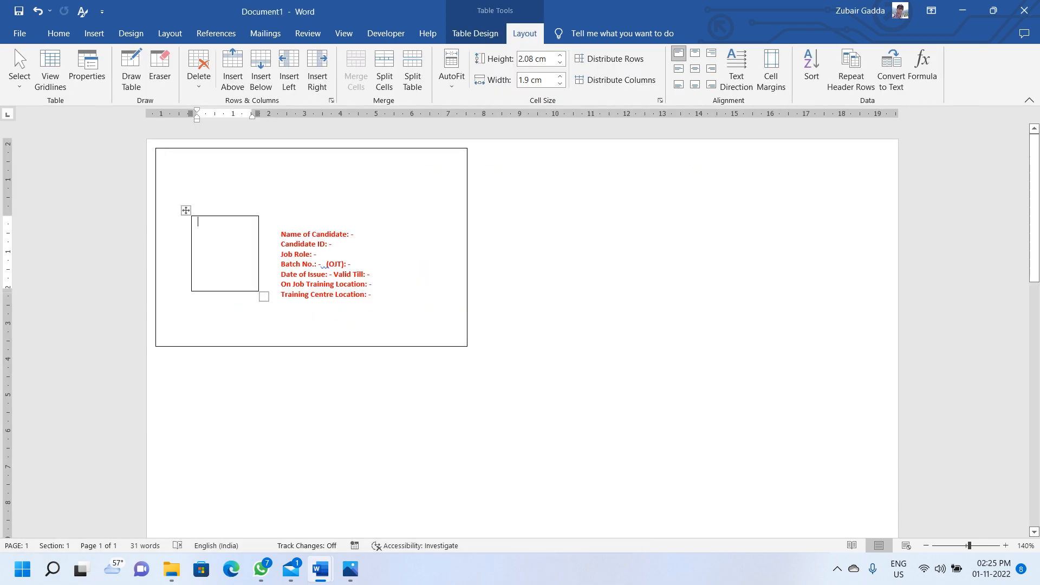
pyautogui.click(469, 157)
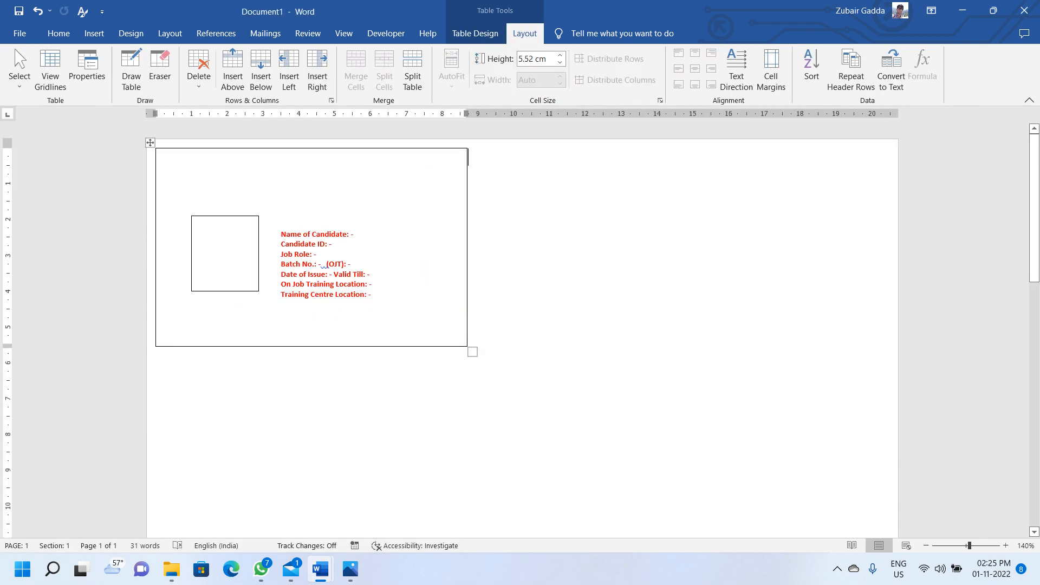
pyautogui.scroll(-1, 469, 325)
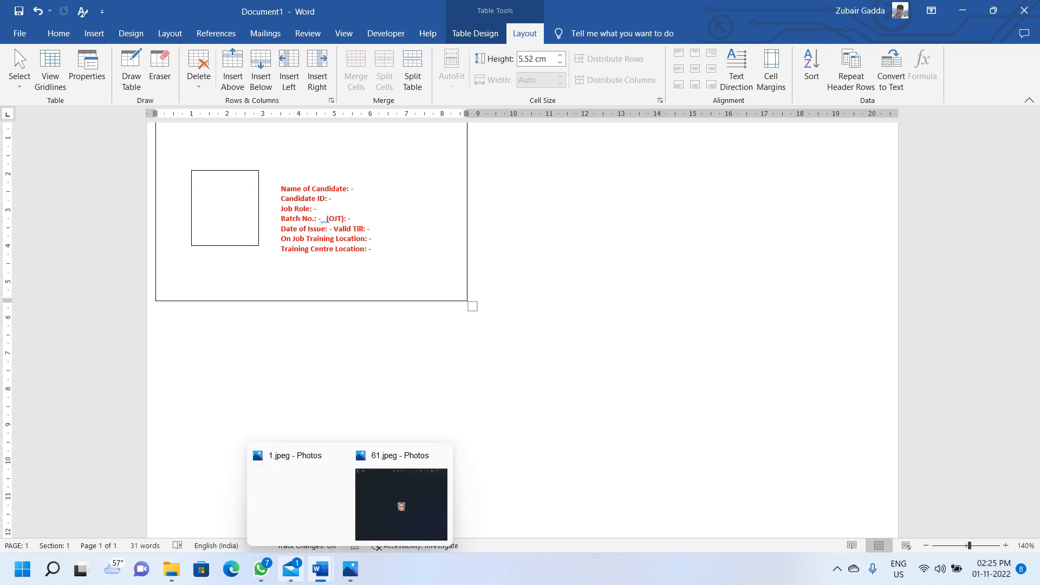
pyautogui.click(156, 310)
# Switch to the Step document and paste the copied identity card picture at the end of the Job Role line.
pyautogui.moveTo(320, 569)
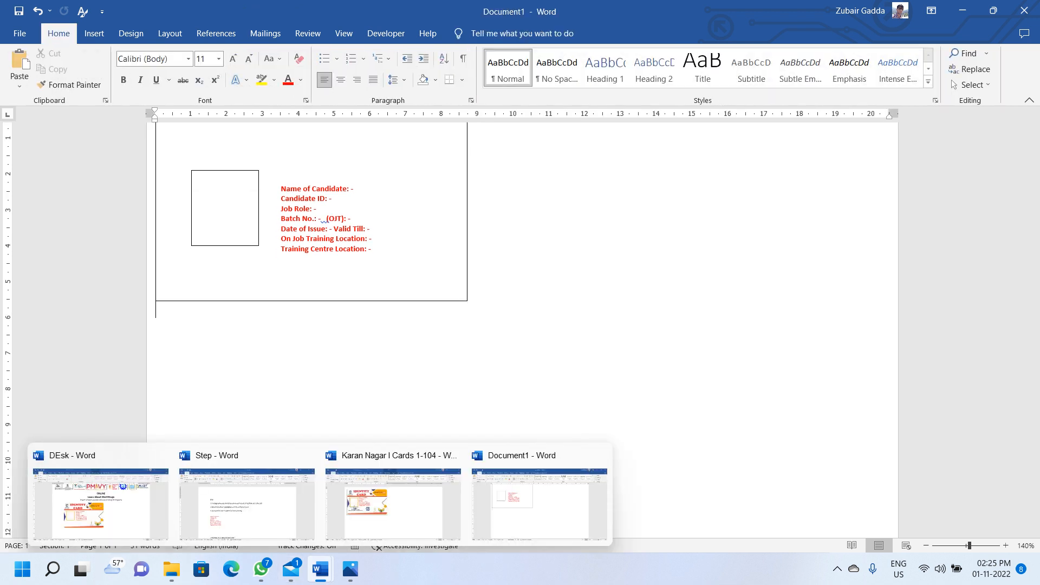
pyautogui.click(248, 499)
pyautogui.click(275, 389)
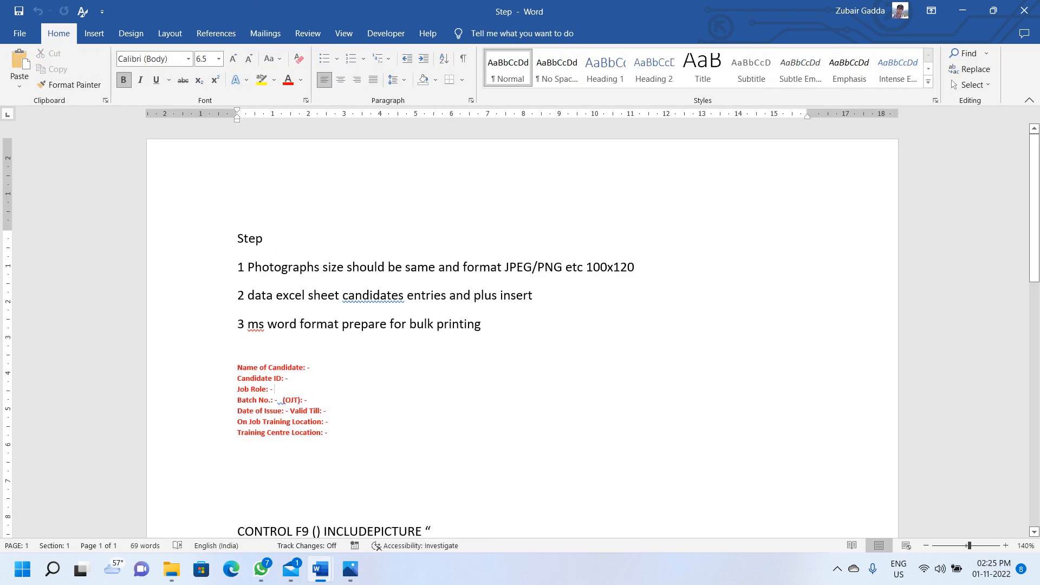
pyautogui.hotkey('ctrl', 'v')
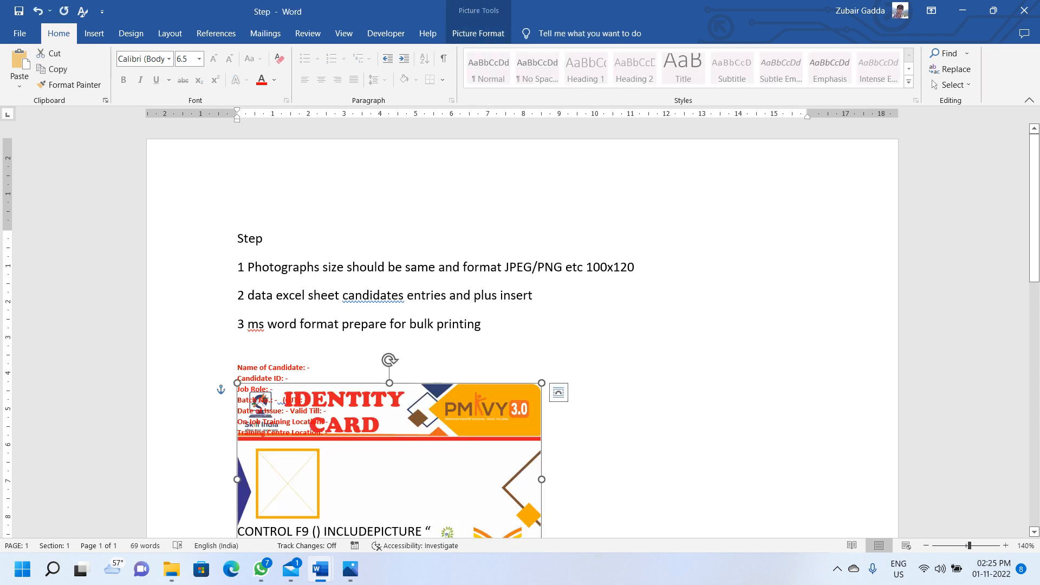
# Return to Document1, paste the identity card picture there, and move it over the card table so it fills the card behind the labels.
pyautogui.moveTo(350, 568)
pyautogui.click(537, 502)
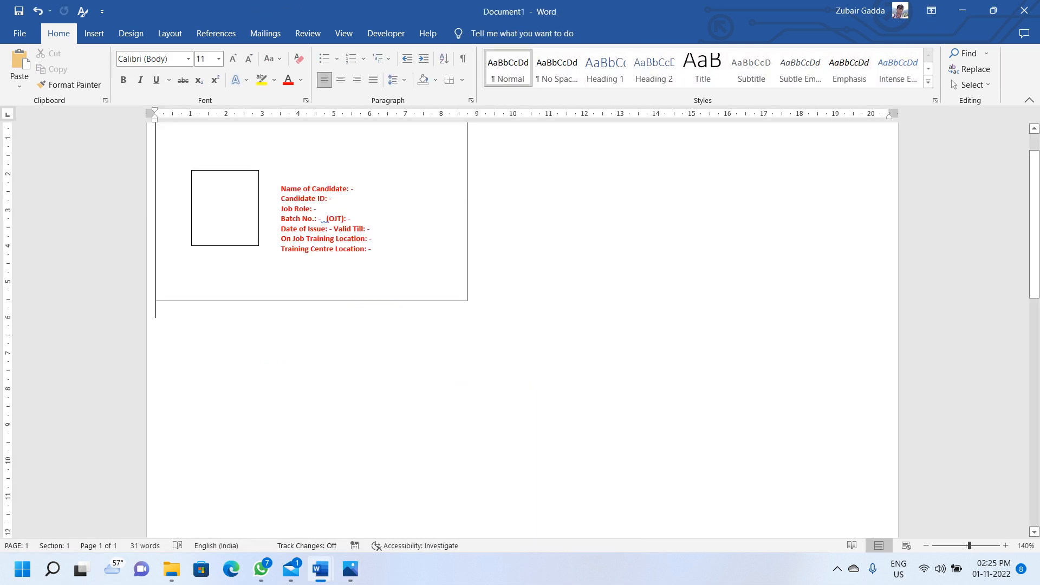
pyautogui.hotkey('ctrl', 'v')
pyautogui.click(317, 404)
pyautogui.scroll(1, 317, 403)
pyautogui.moveTo(317, 404); pyautogui.dragTo(323, 210)
pyautogui.press('Left')
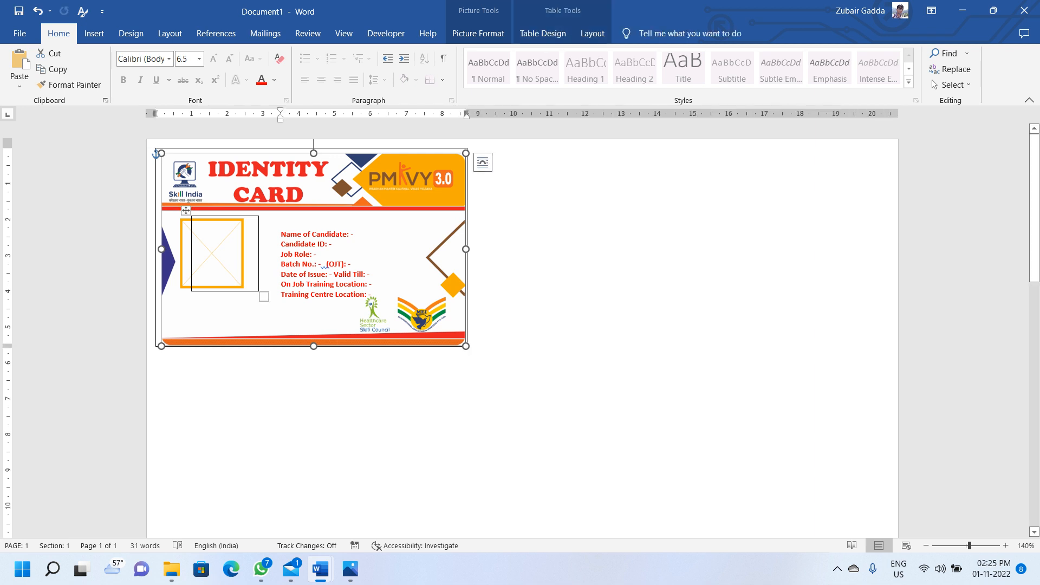
# Set the default left and right cell margins of the nested photo frame table to 0 cm.
pyautogui.click(198, 223)
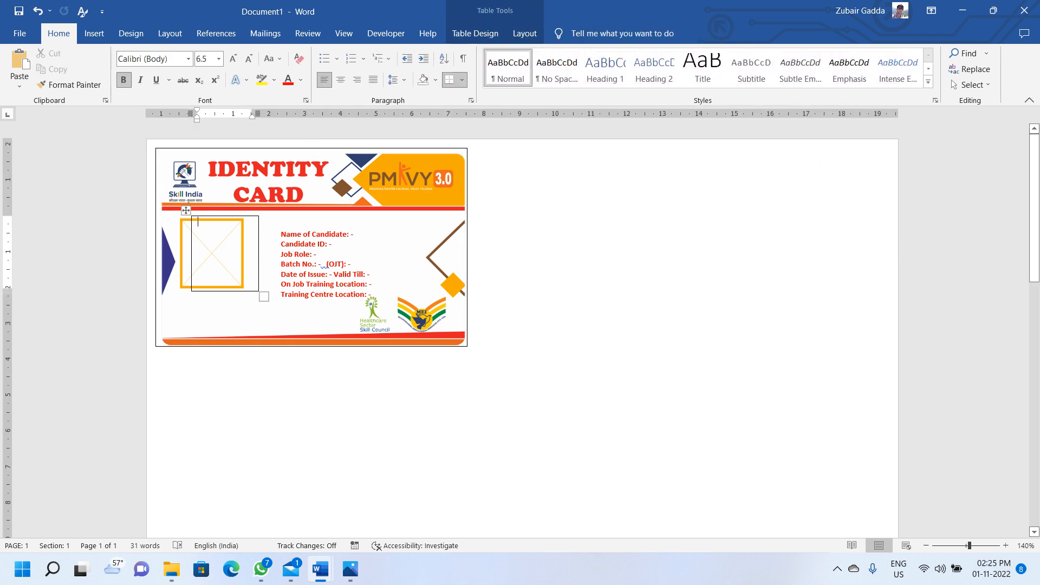
pyautogui.rightClick(198, 222)
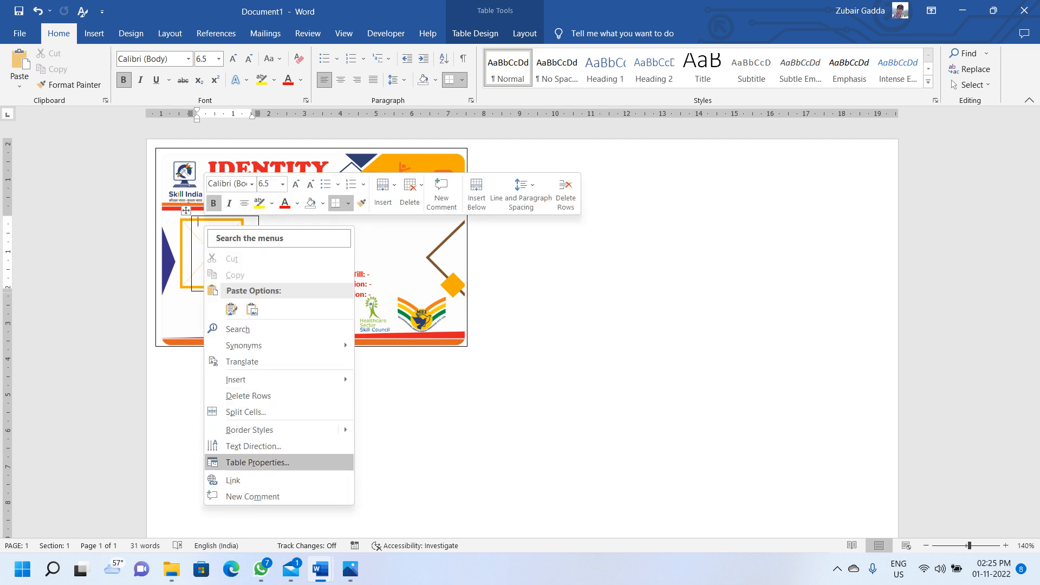
pyautogui.click(249, 462)
pyautogui.click(626, 377)
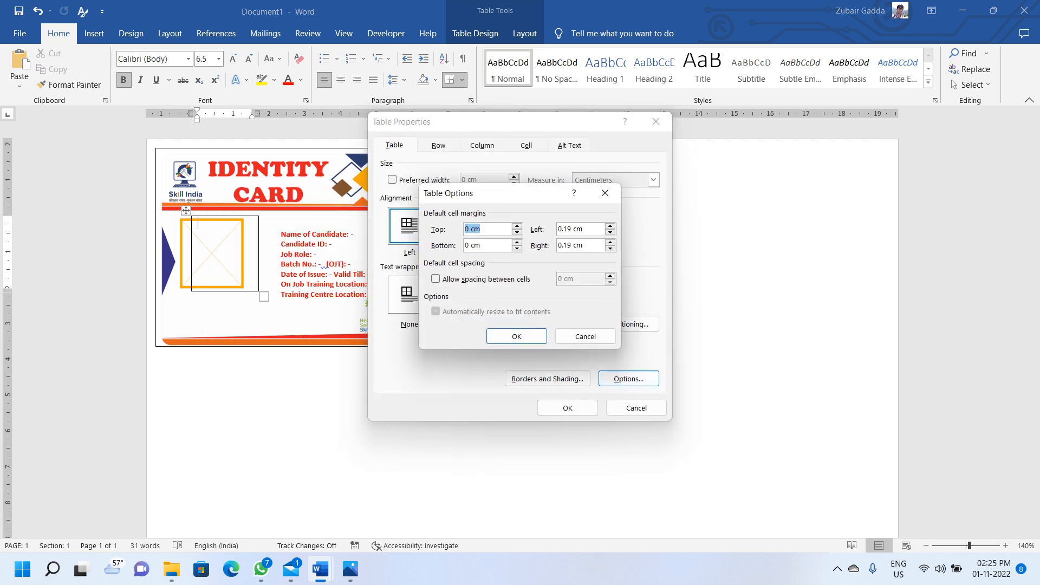
pyautogui.press('Tab')
pyautogui.write('0')
pyautogui.press('Tab')
pyautogui.write('0')
pyautogui.press('Return')
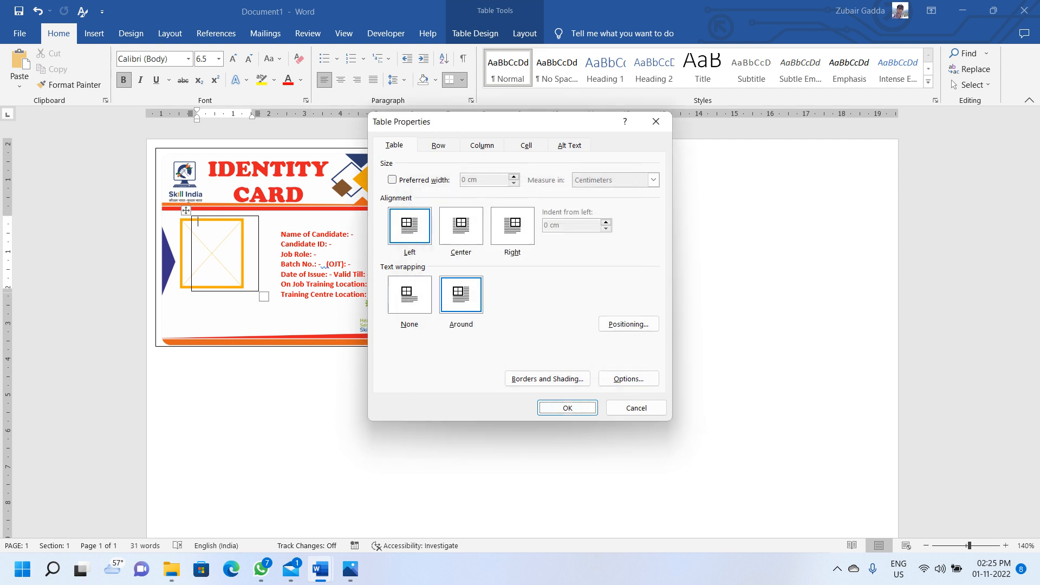
pyautogui.press('Tab')
pyautogui.press('Tab')
pyautogui.press('Return')
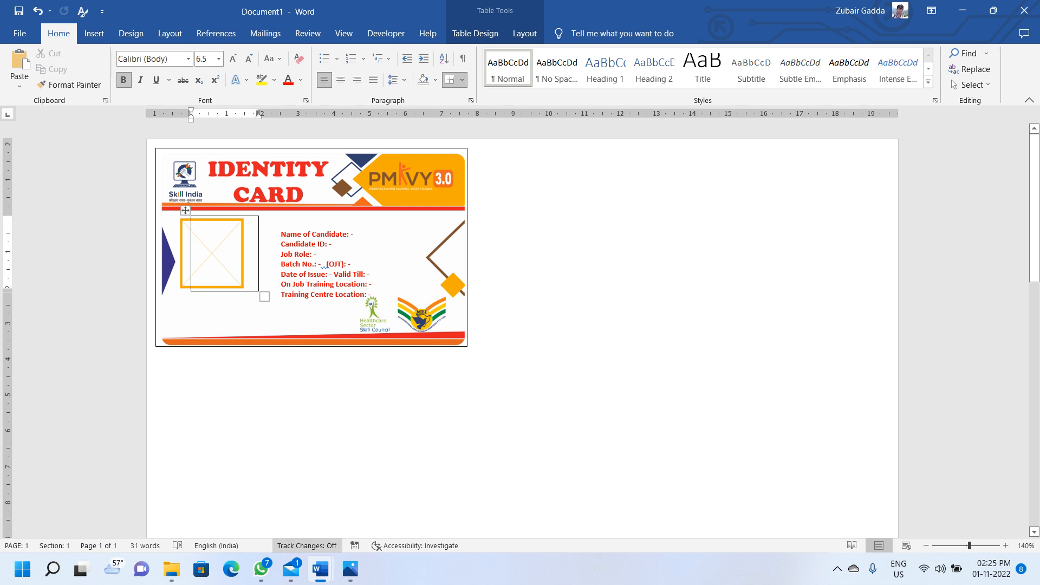
# In the Karan Nagar I Cards 1-104 document, use Sheet1$ of the For Multichannel NUm workbook on SSD (J:) as the existing recipient list.
pyautogui.moveTo(321, 569)
pyautogui.click(423, 487)
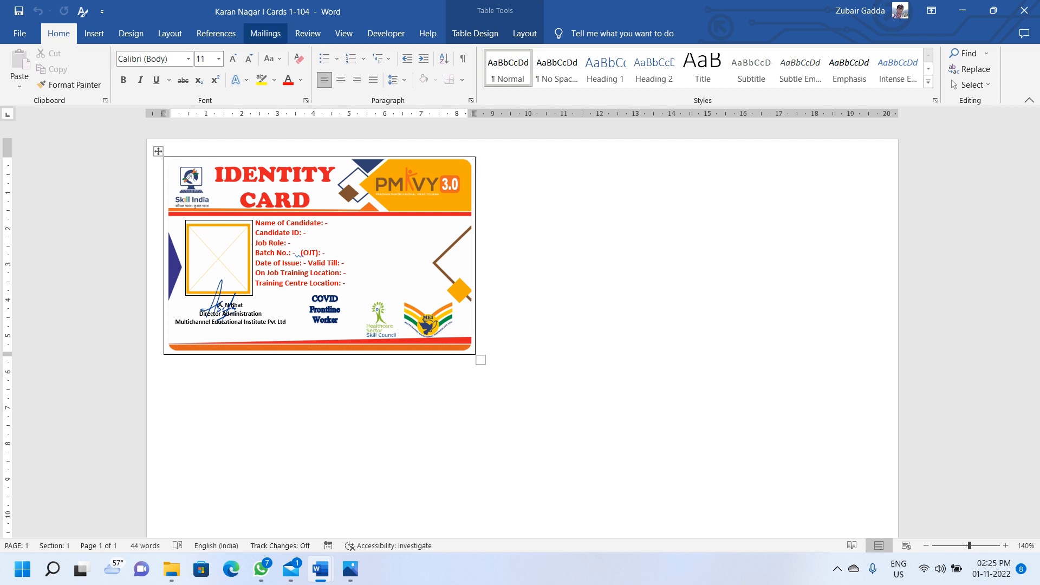
pyautogui.click(265, 33)
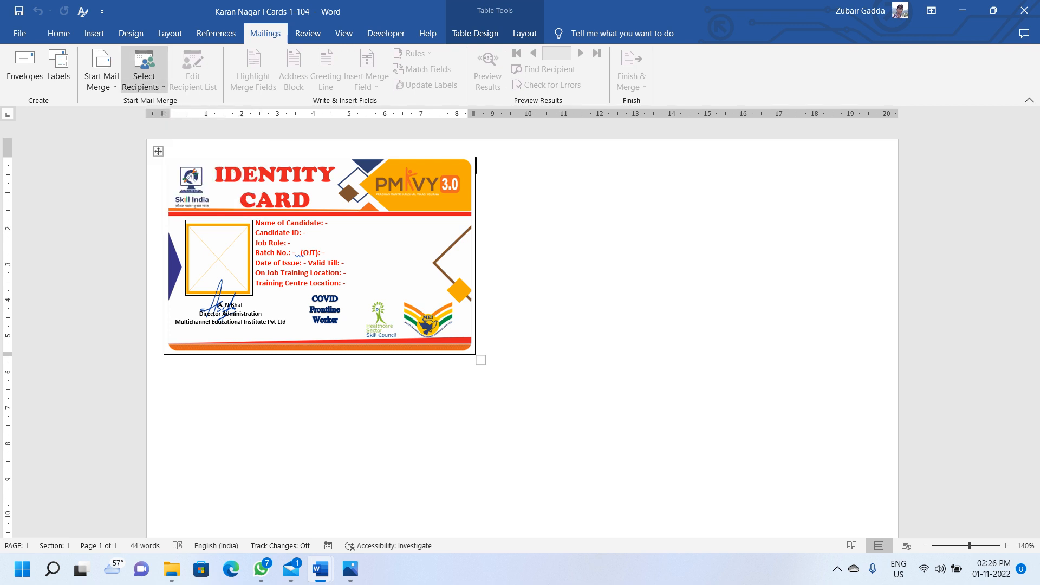
pyautogui.click(144, 81)
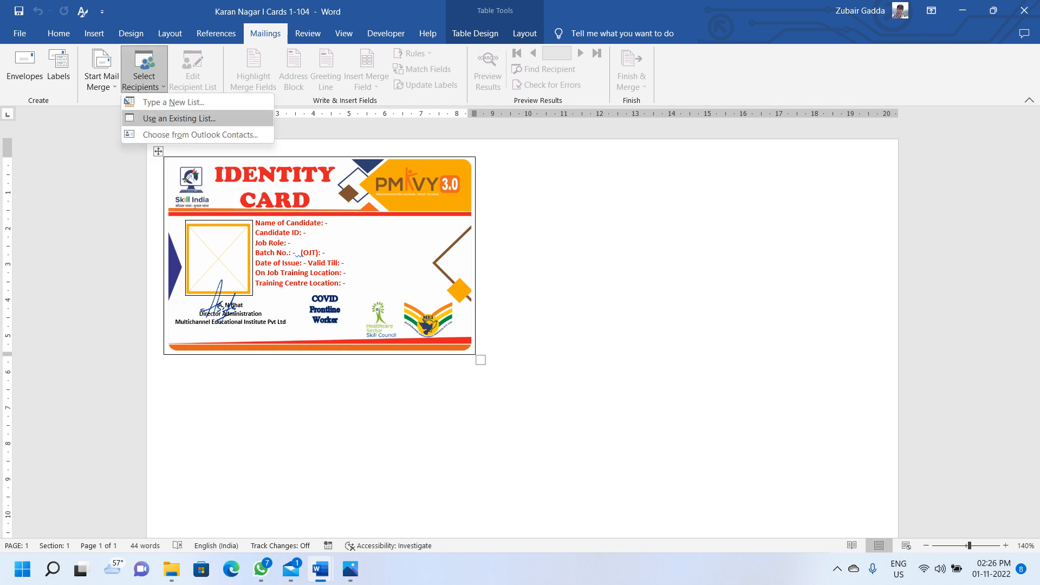
pyautogui.click(179, 118)
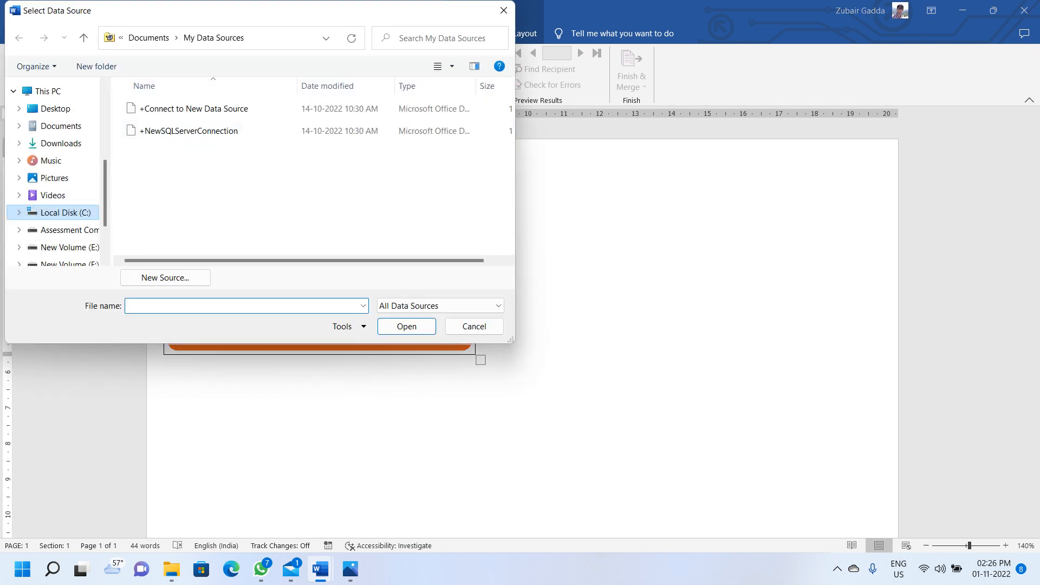
pyautogui.scroll(-2, 60, 212)
pyautogui.click(54, 225)
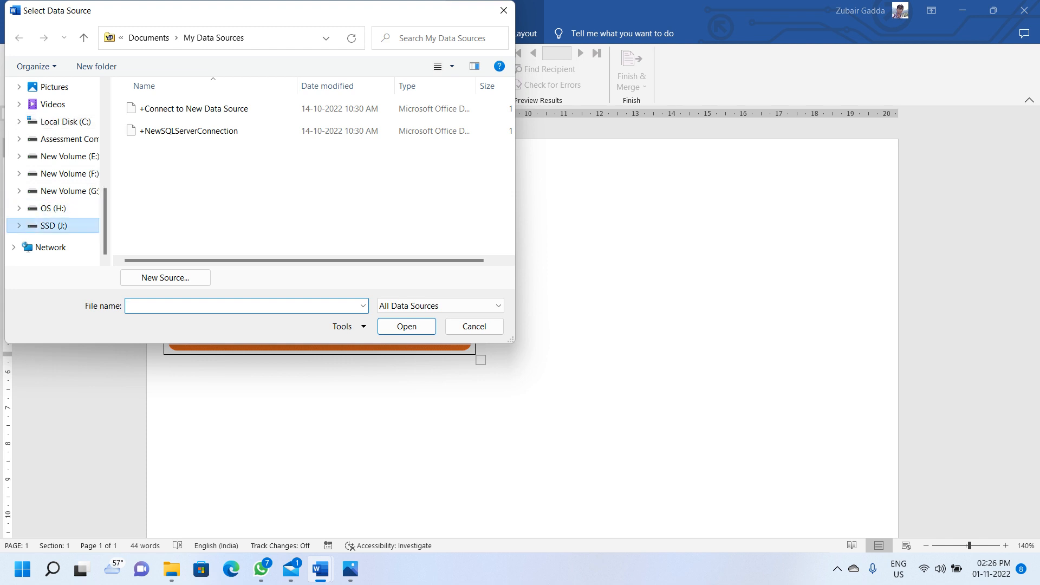
pyautogui.scroll(-1, 270, 184)
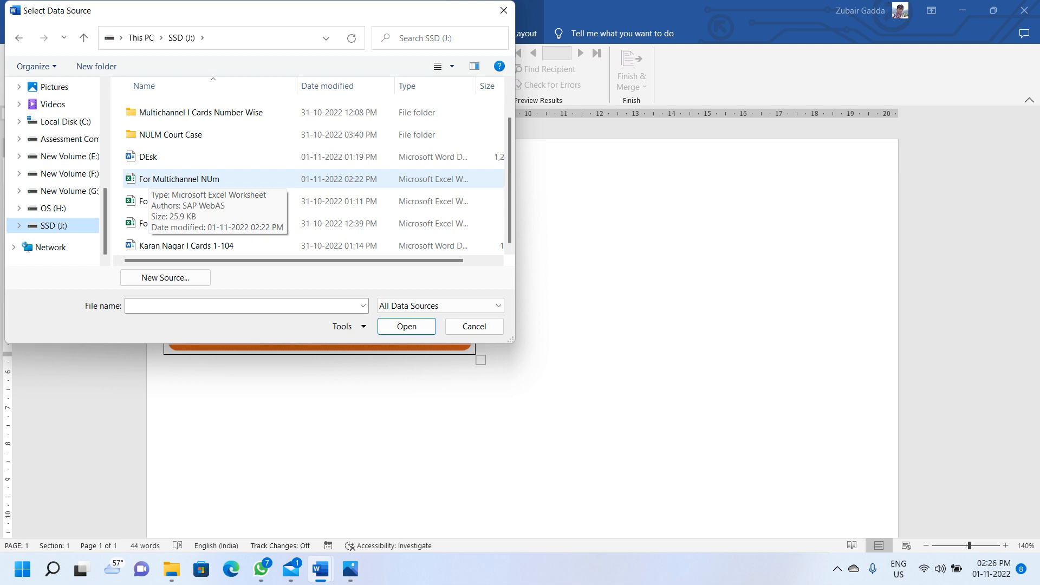
pyautogui.click(163, 179)
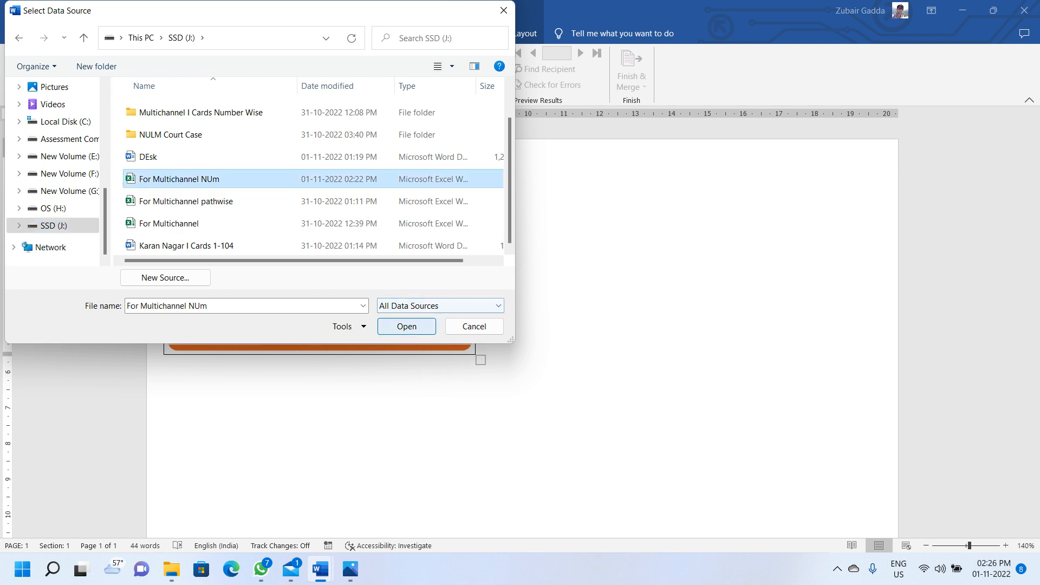
pyautogui.click(406, 326)
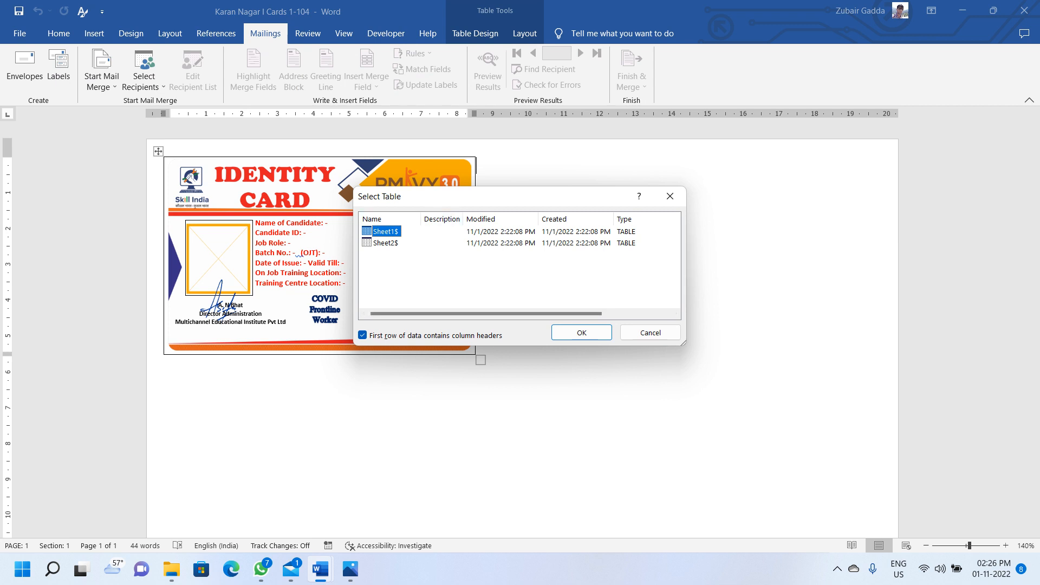
pyautogui.press('Return')
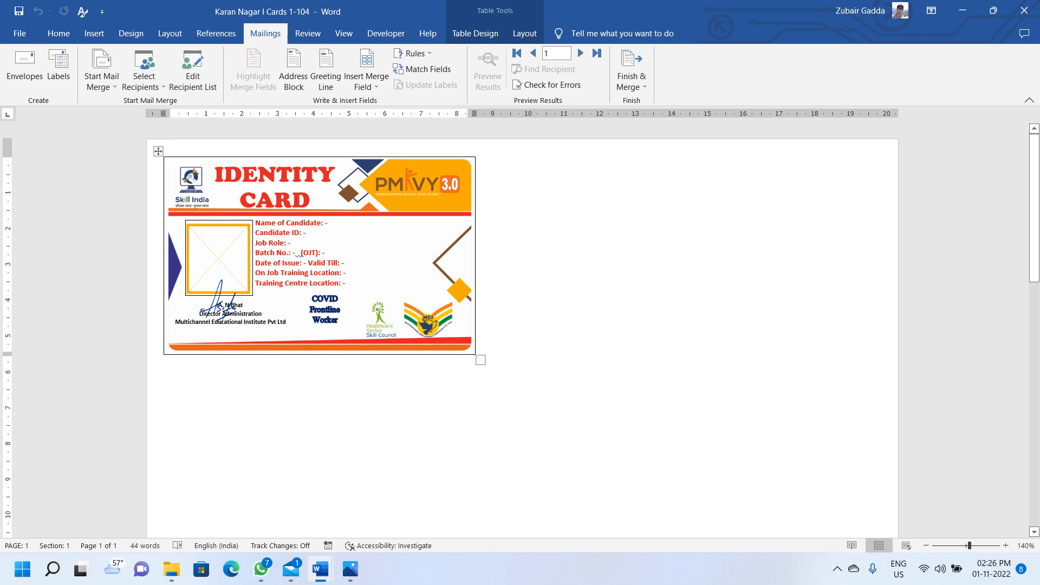
# Insert the Name_Of_Candidate, Candidate_Id and Job_Role merge fields after their matching labels on the card.
pyautogui.click(328, 224)
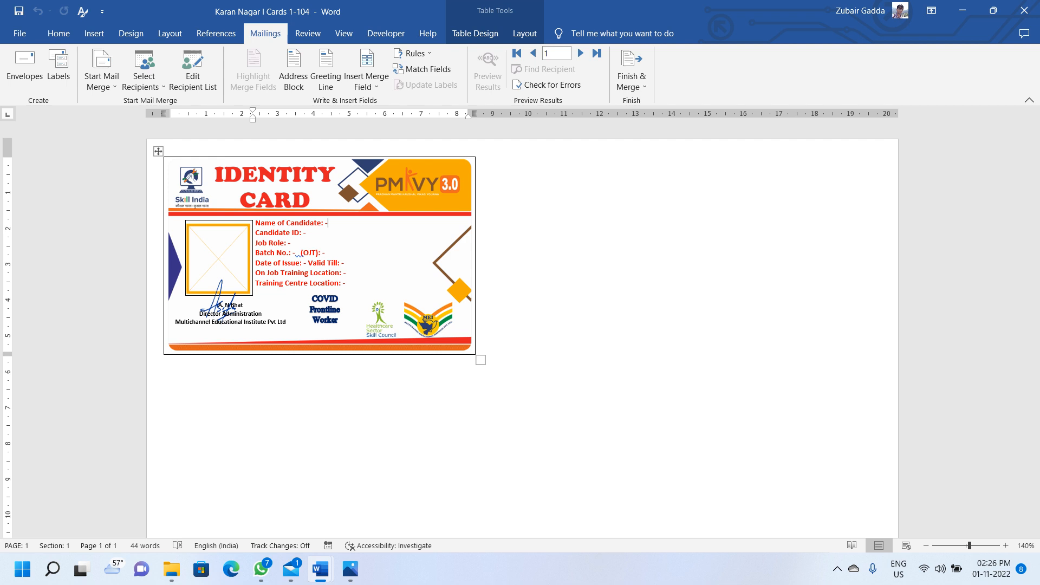
pyautogui.click(367, 82)
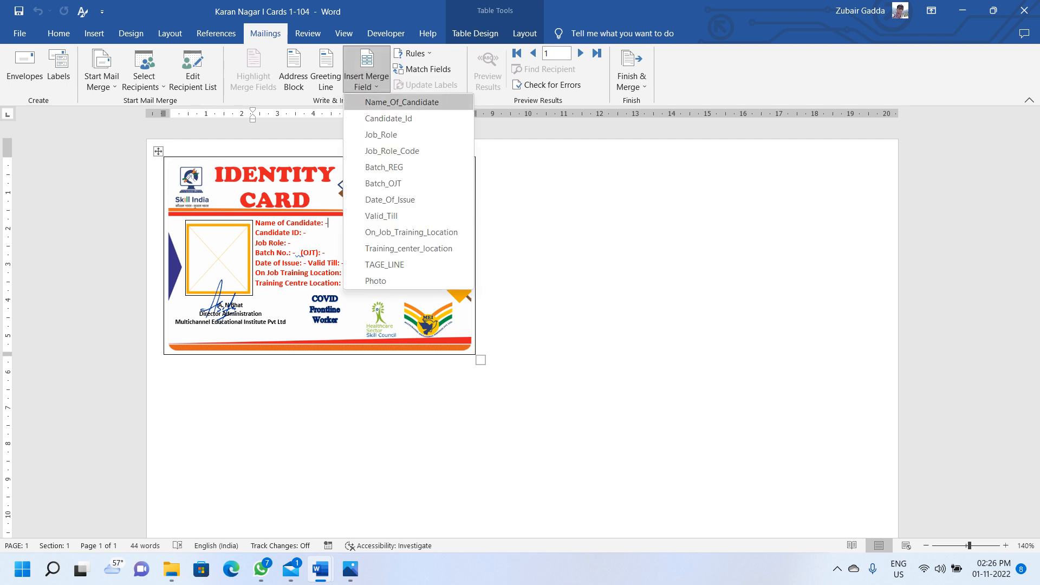
pyautogui.click(379, 101)
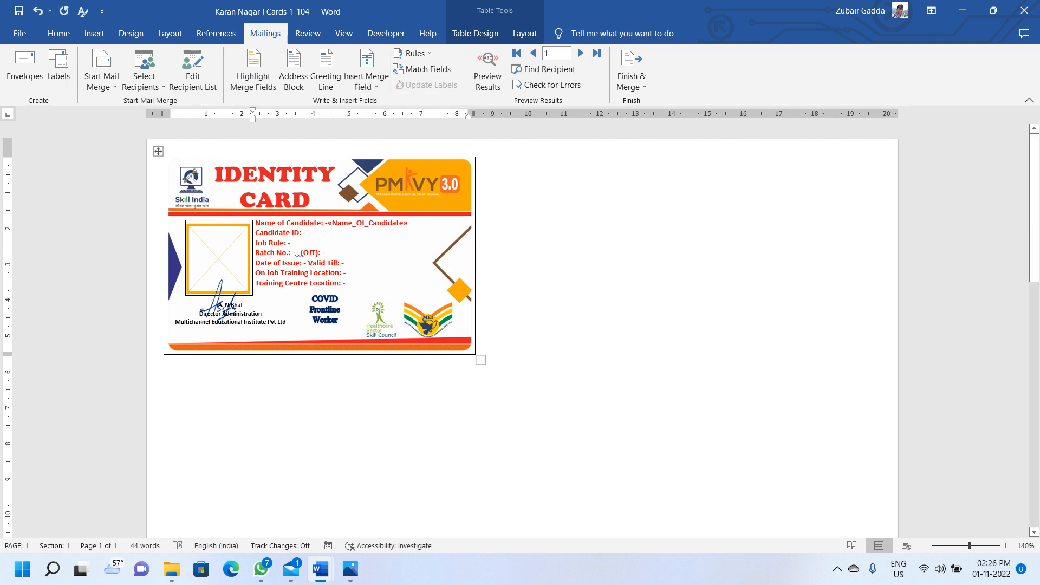
pyautogui.click(367, 84)
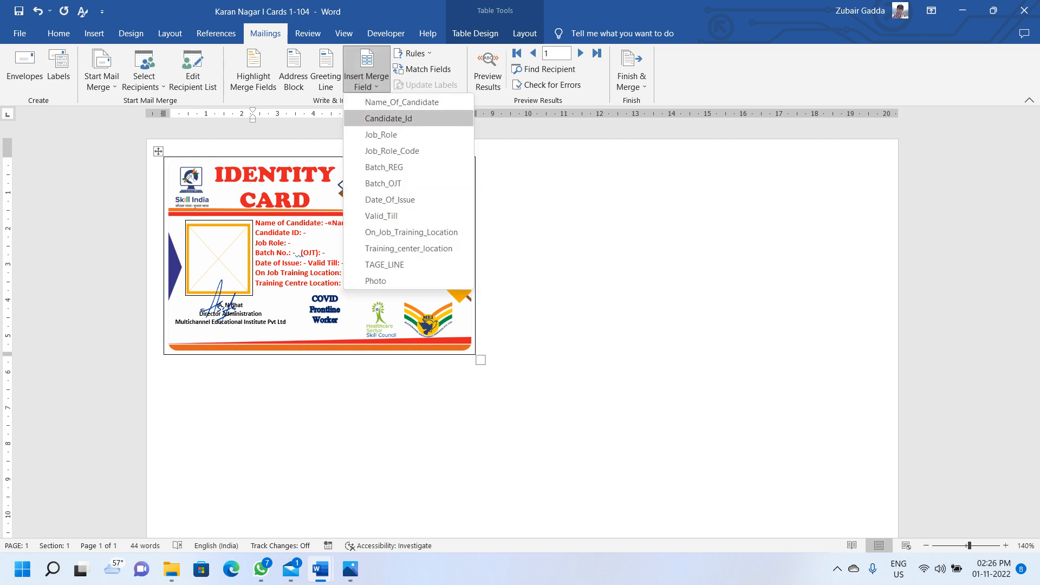
pyautogui.click(388, 118)
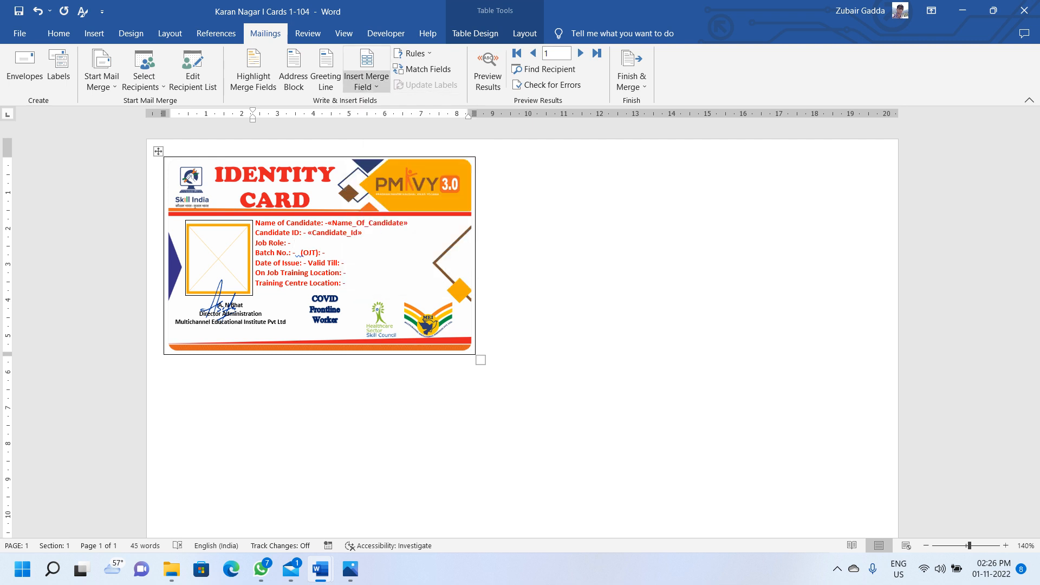
pyautogui.click(366, 81)
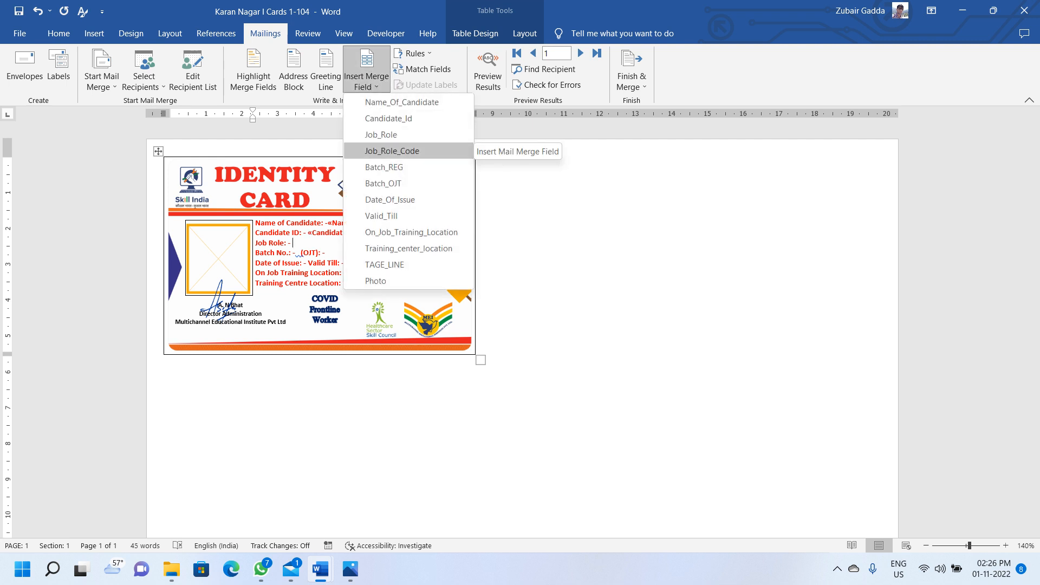
pyautogui.click(381, 135)
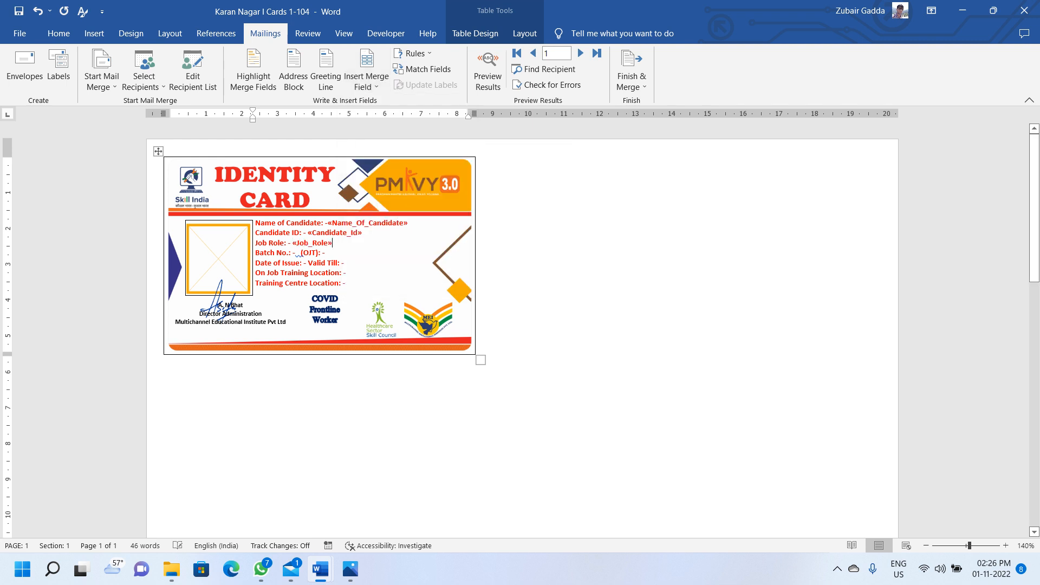
# Insert the Batch_REG merge field after the Batch No. label and the Batch_OJT field after the (OJT) label.
pyautogui.click(297, 253)
pyautogui.click(367, 82)
pyautogui.click(379, 166)
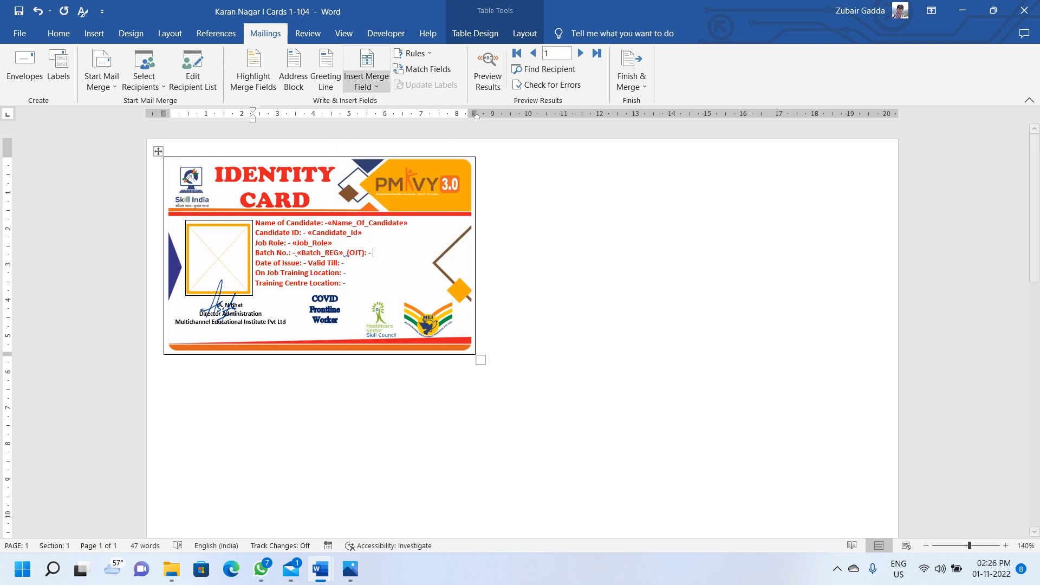
pyautogui.click(367, 81)
pyautogui.click(383, 183)
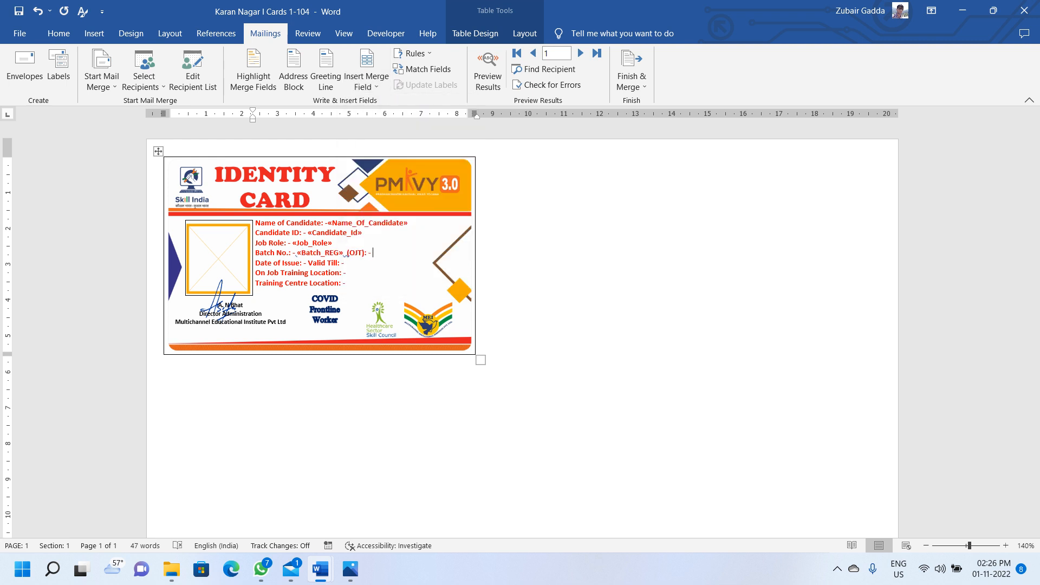
# Insert the Date_Of_Issue, Valid_Till and On_Job_Training_Location merge fields after their matching labels.
pyautogui.click(308, 263)
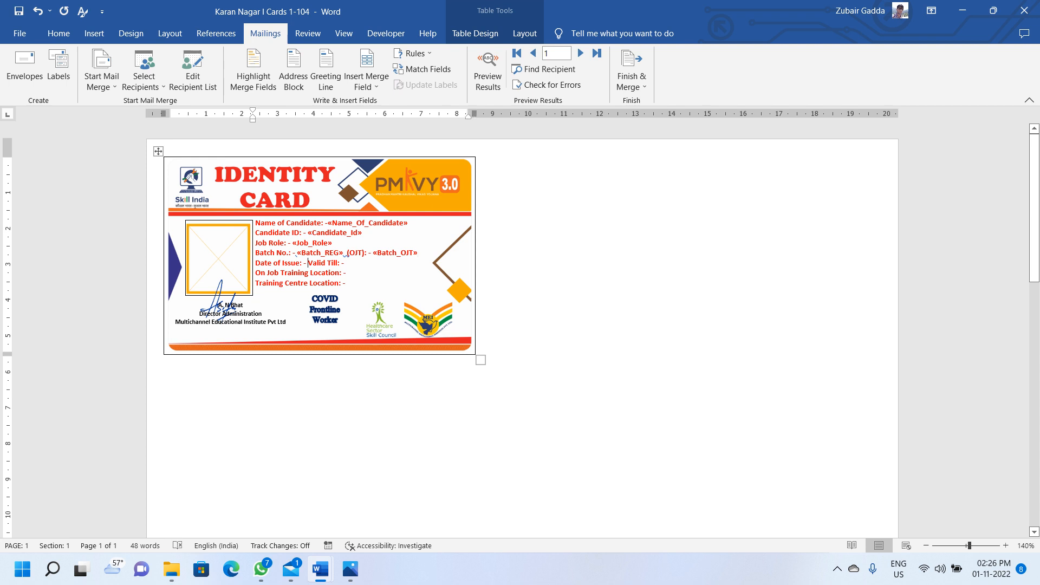
pyautogui.click(367, 81)
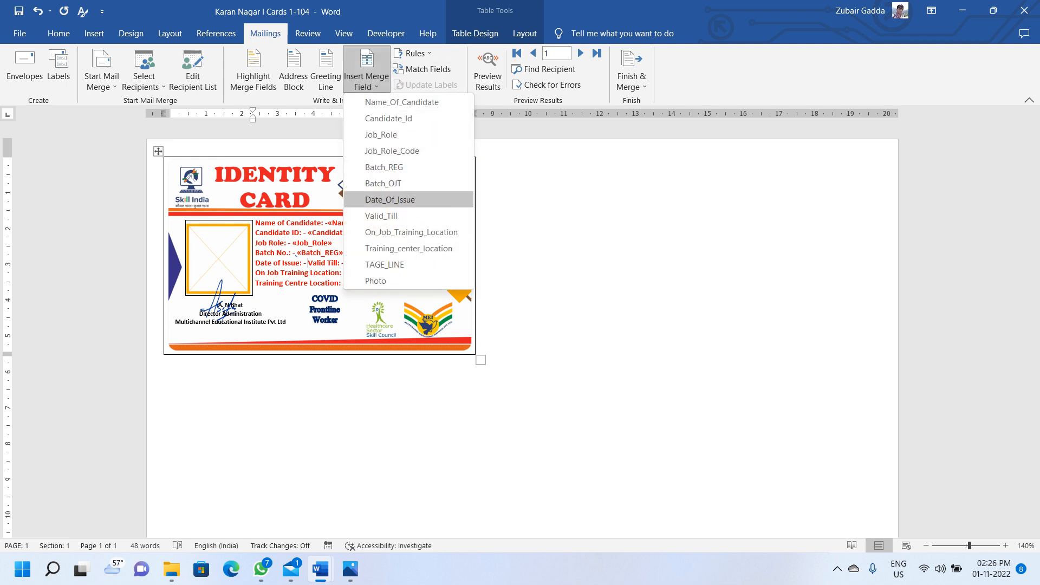
pyautogui.click(390, 199)
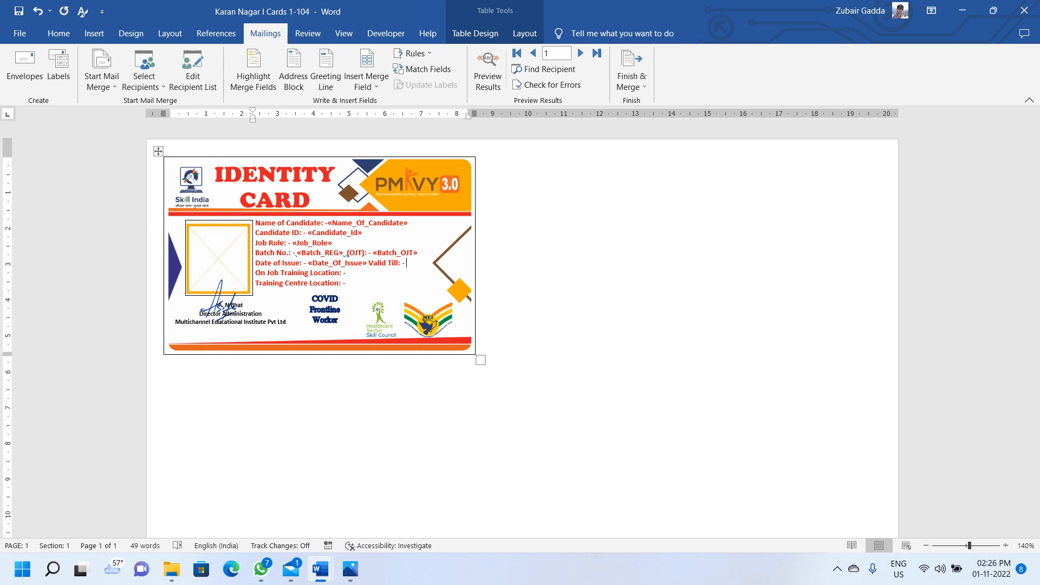
pyautogui.click(367, 81)
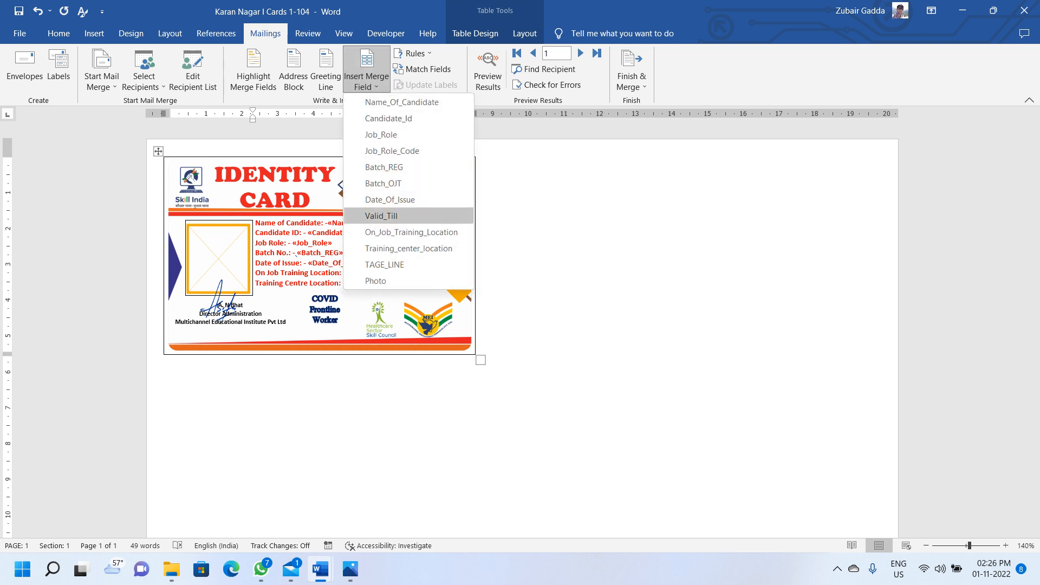
pyautogui.click(381, 216)
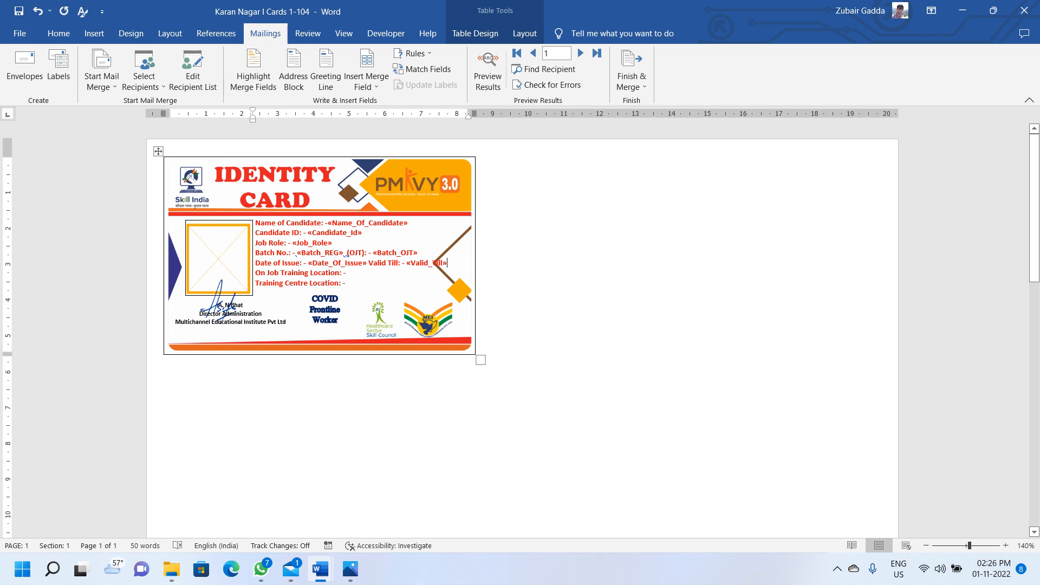
pyautogui.click(367, 81)
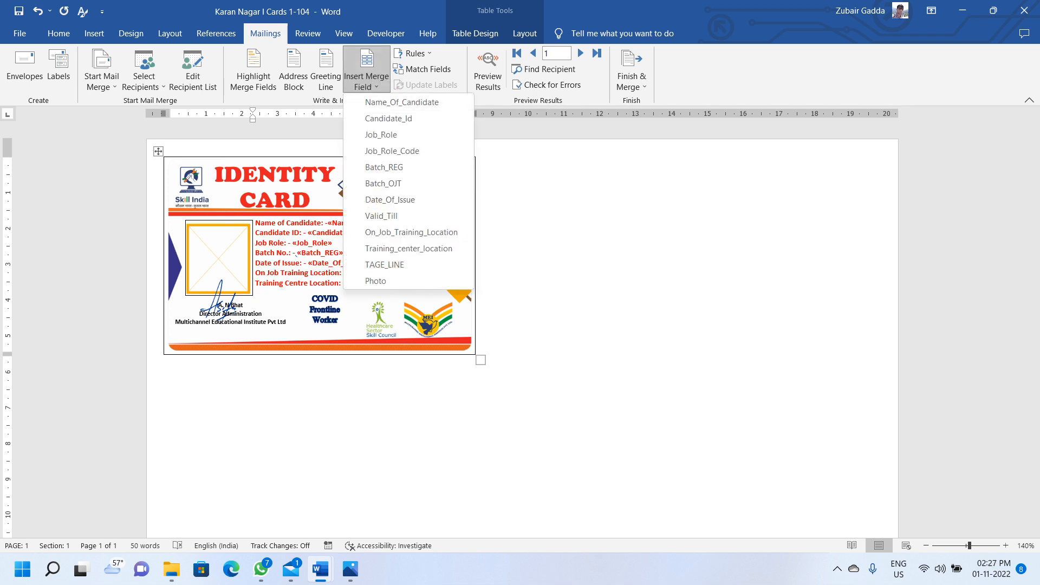
pyautogui.click(411, 232)
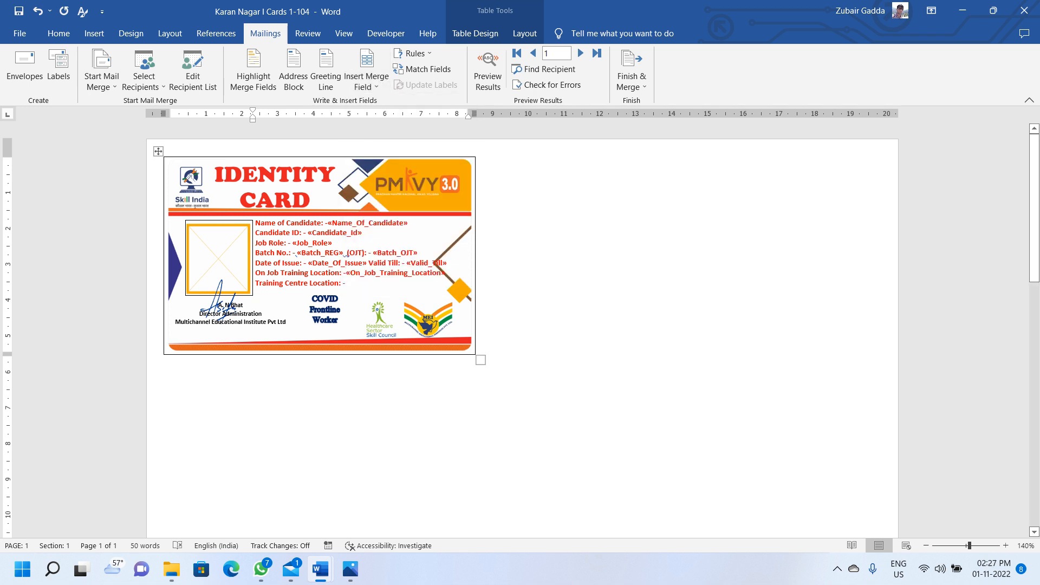
# Insert the Training_center_location merge field after the Training Centre Location label.
pyautogui.click(347, 283)
pyautogui.click(367, 81)
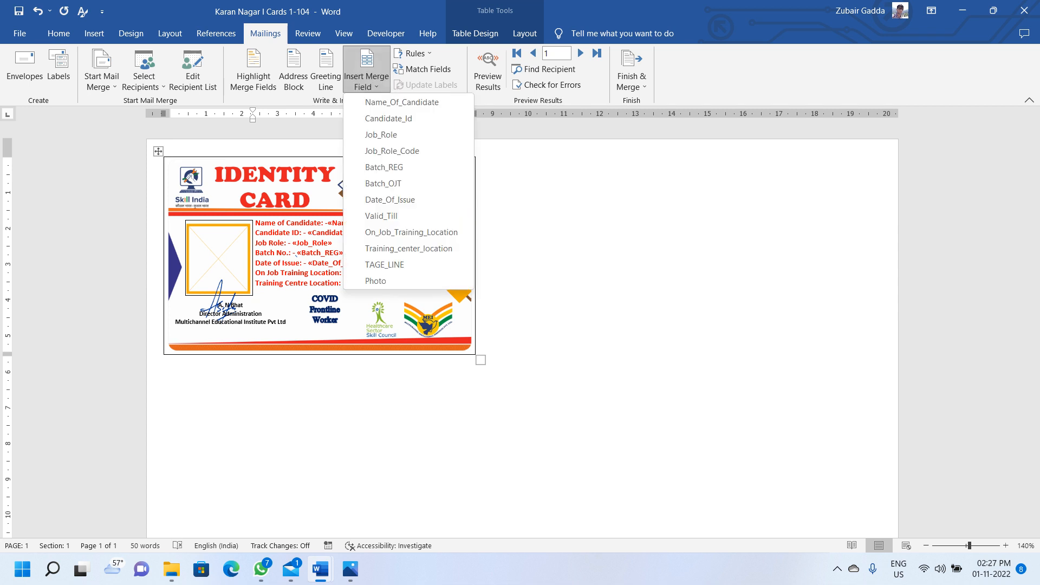
pyautogui.click(408, 248)
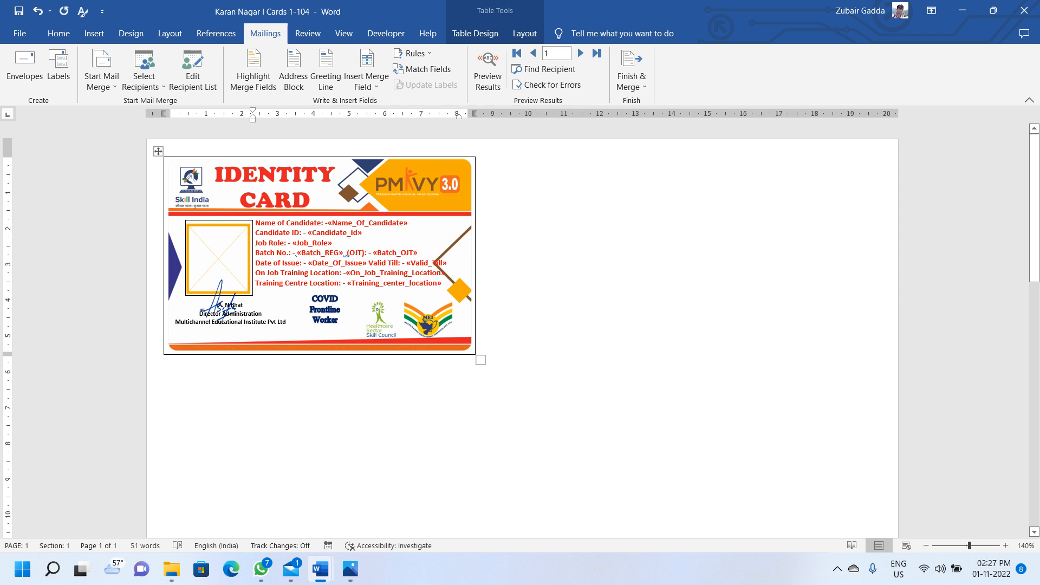
# Select all the merge fields on the card together and set their font colour to Black, Text 1.
pyautogui.moveTo(408, 223); pyautogui.dragTo(327, 224)
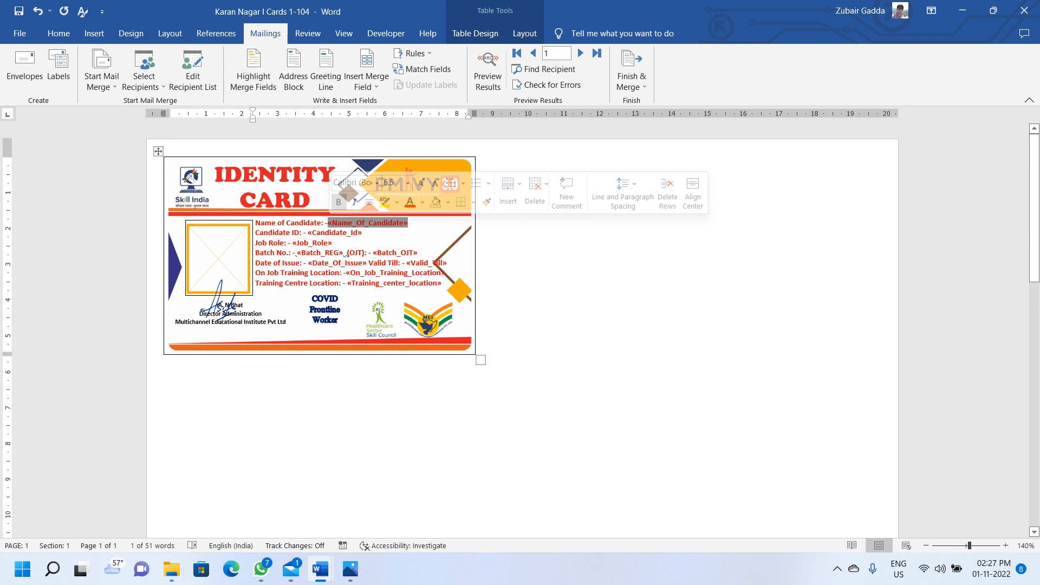
pyautogui.moveTo(362, 233); pyautogui.dragTo(292, 243)
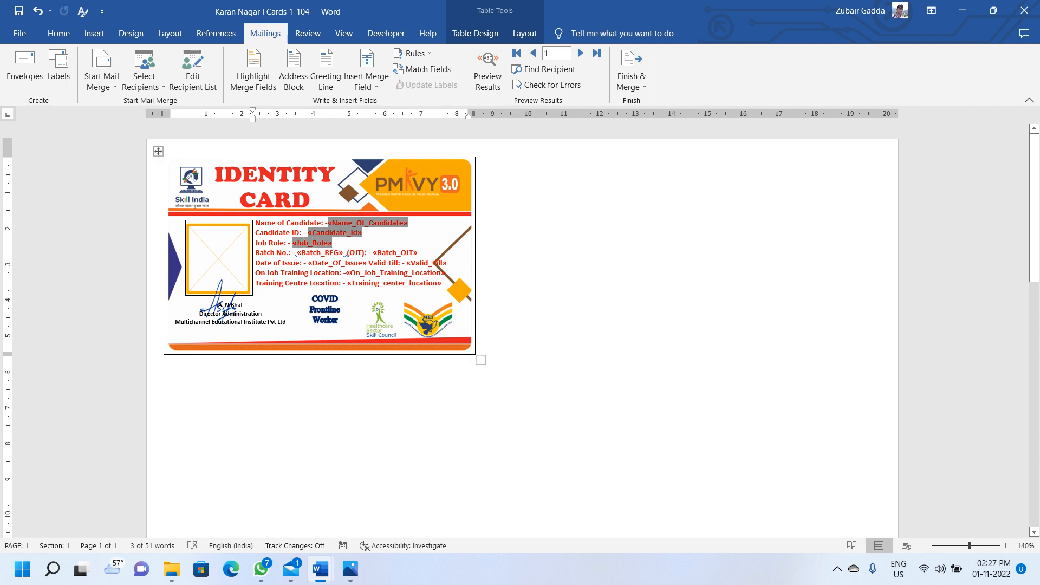
pyautogui.moveTo(419, 253); pyautogui.dragTo(373, 253)
pyautogui.moveTo(296, 253); pyautogui.dragTo(367, 263)
pyautogui.moveTo(433, 263); pyautogui.dragTo(420, 264)
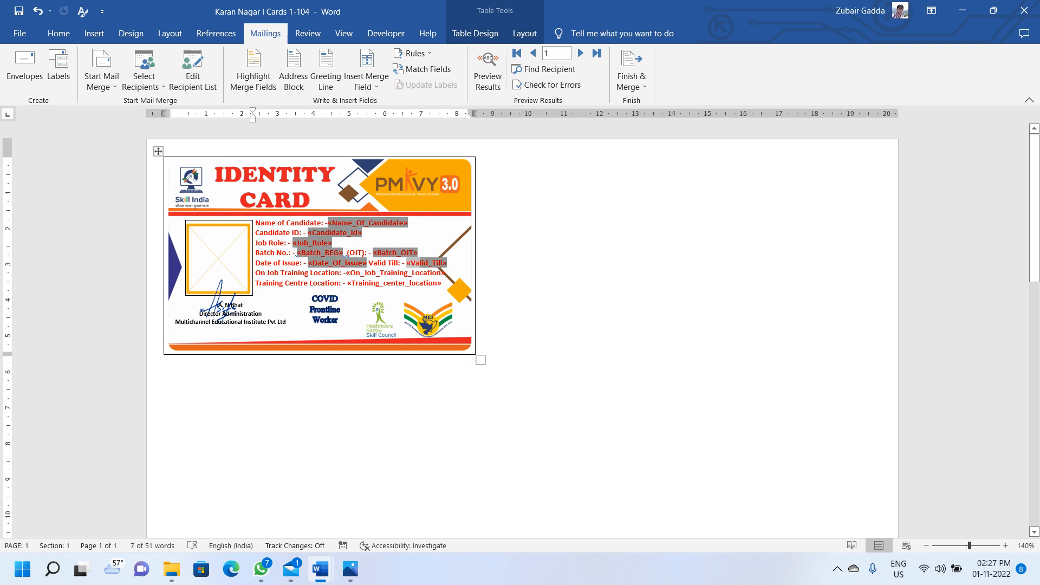
pyautogui.moveTo(347, 273)
pyautogui.mouseDown()
pyautogui.moveTo(447, 272)
pyautogui.moveTo(347, 282)
pyautogui.mouseUp()
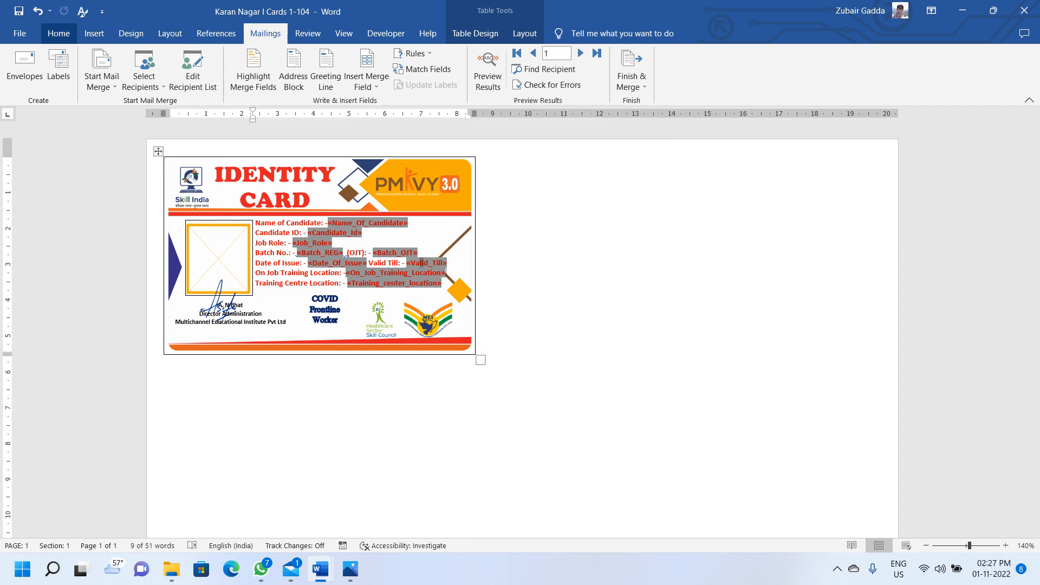
pyautogui.click(59, 33)
pyautogui.click(301, 80)
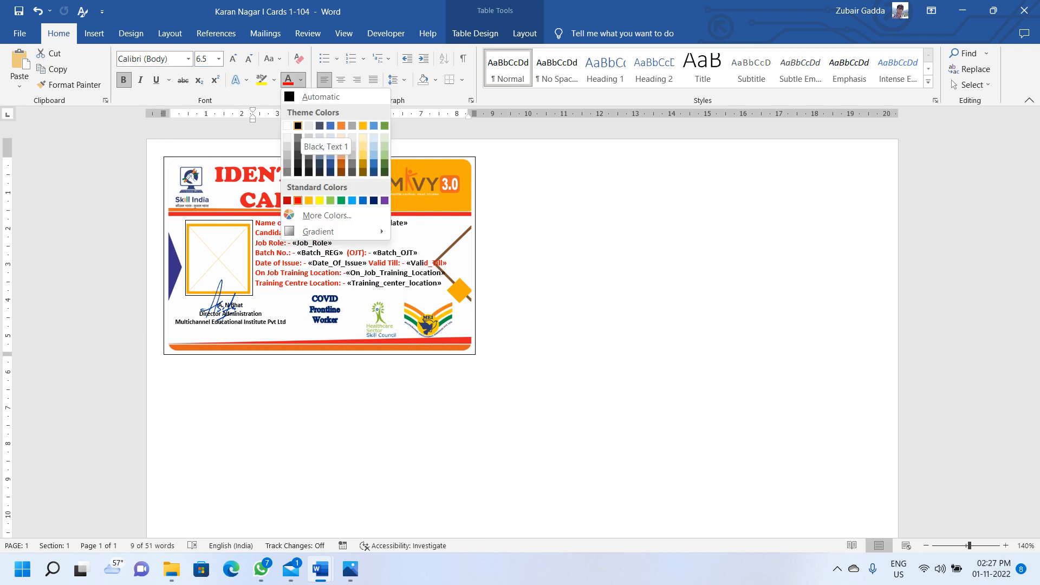
pyautogui.click(298, 125)
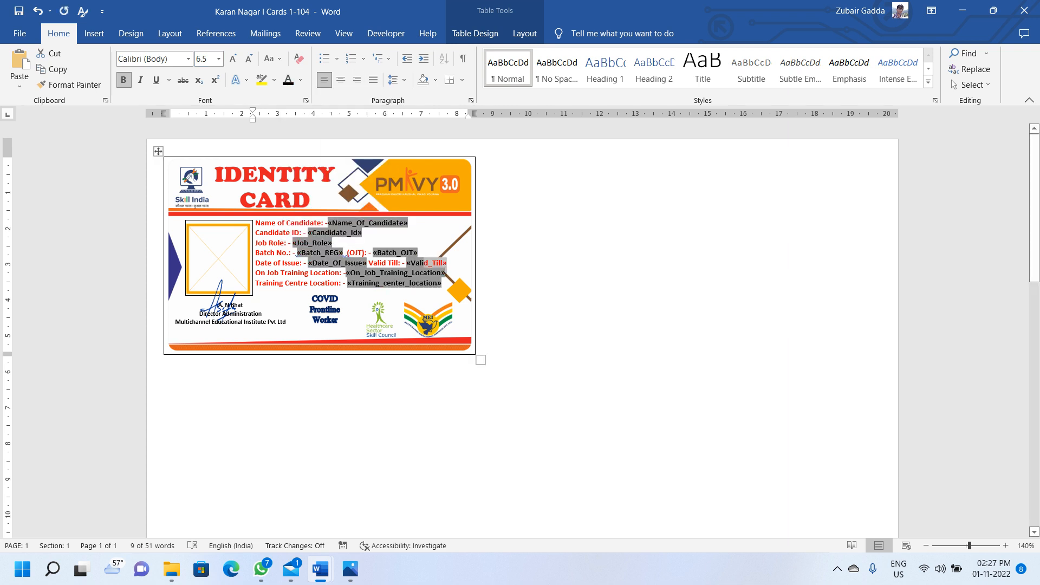
# Apply the black font colour to the entire Valid_Till merge field.
pyautogui.click(454, 263)
pyautogui.moveTo(448, 263); pyautogui.dragTo(407, 263)
pyautogui.click(288, 80)
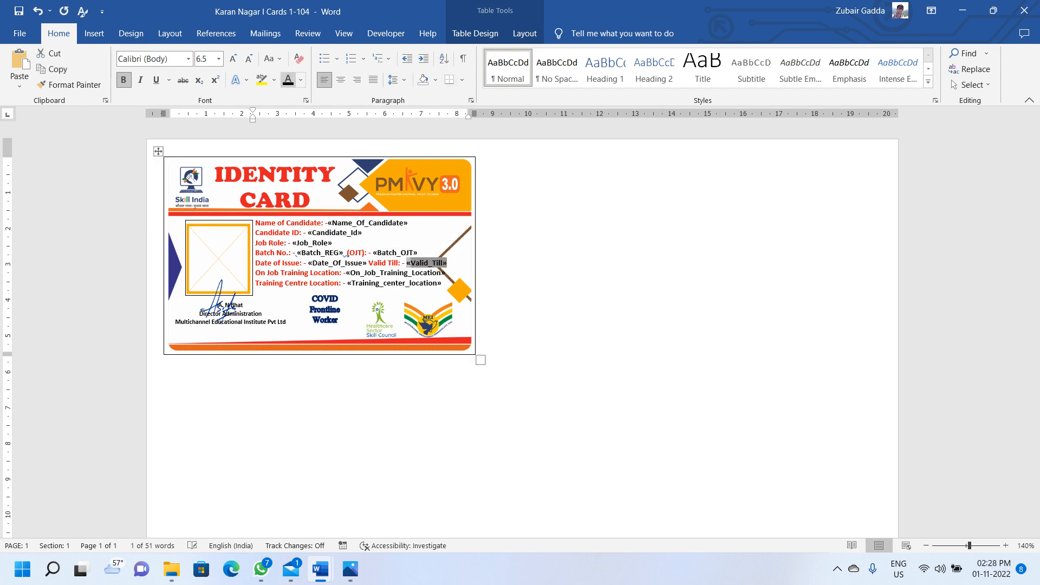
pyautogui.click(434, 263)
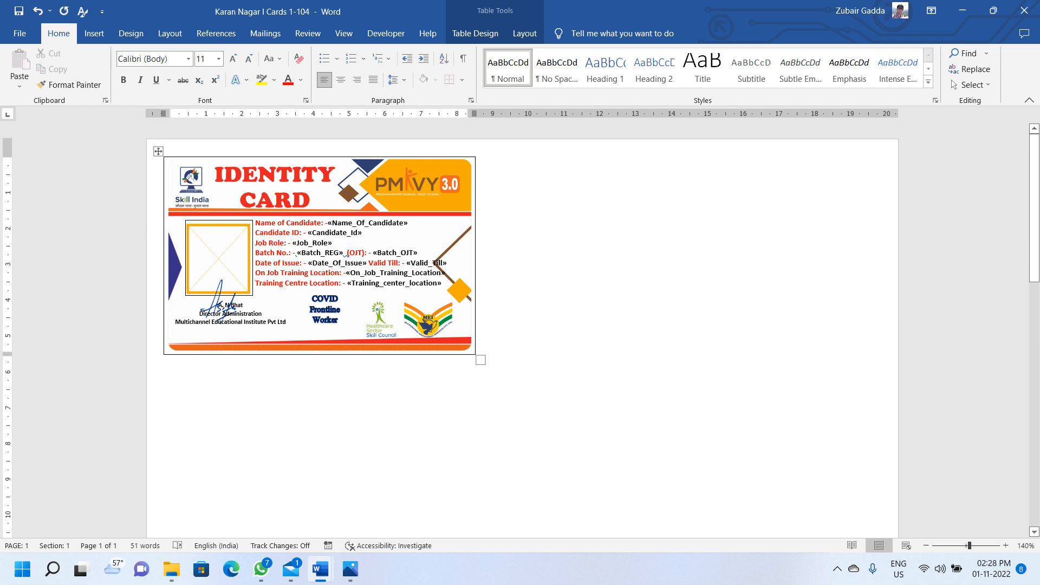
pyautogui.click(459, 247)
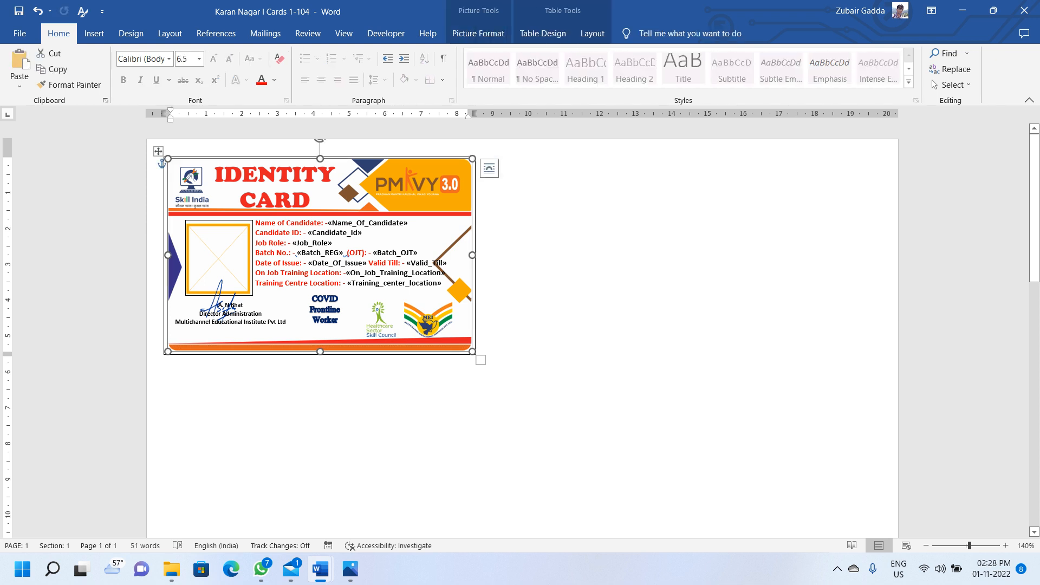
pyautogui.click(478, 33)
# In the photo frame, insert an INCLUDEPICTURE field with the Photo merge field nested after an opening quotation mark.
pyautogui.click(219, 259)
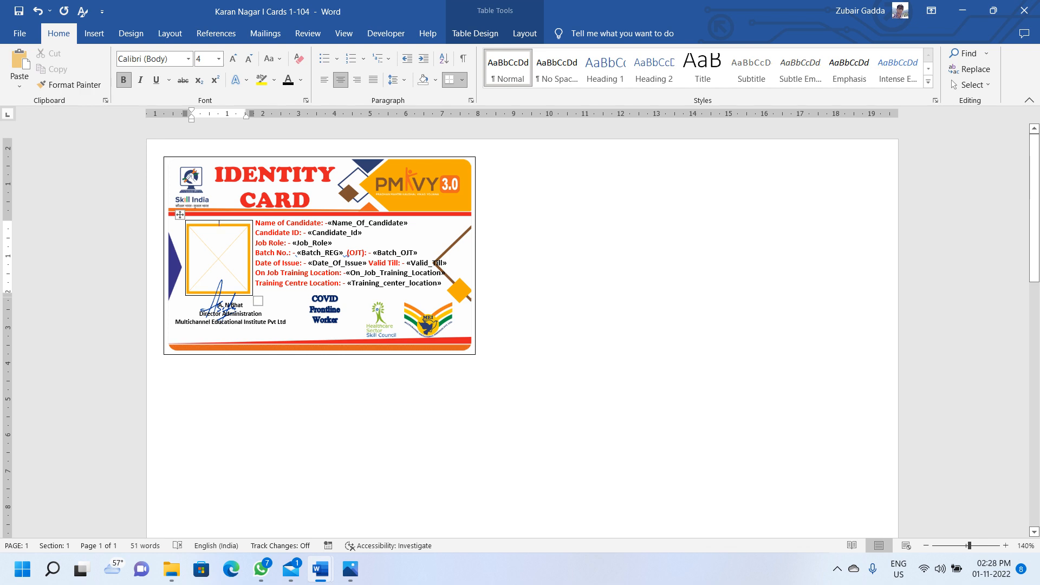
pyautogui.keyDown('ctrl'); pyautogui.scroll(20, 487, 330); pyautogui.keyUp('ctrl')
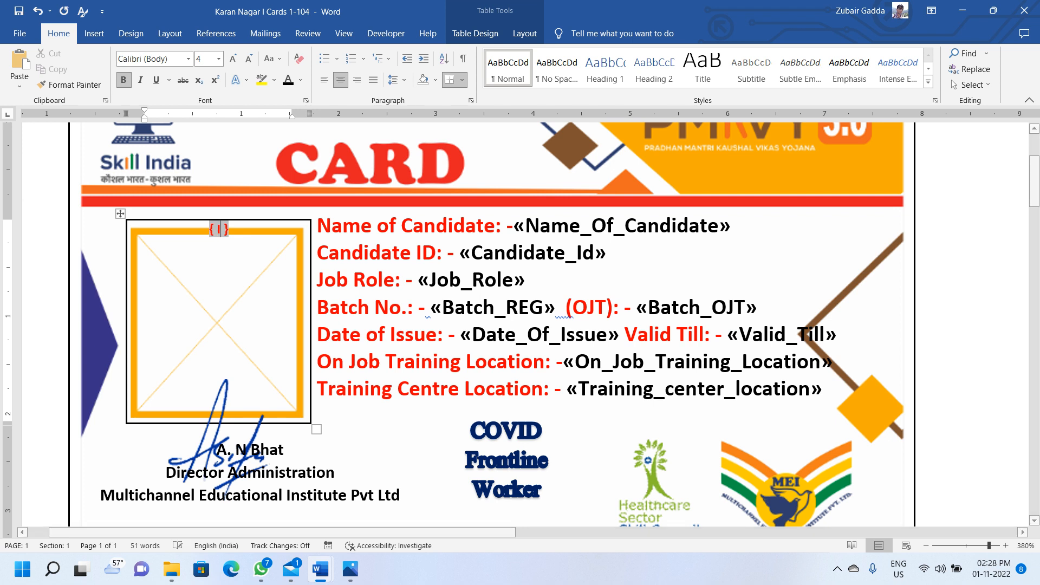
pyautogui.write('INCLUDE ')
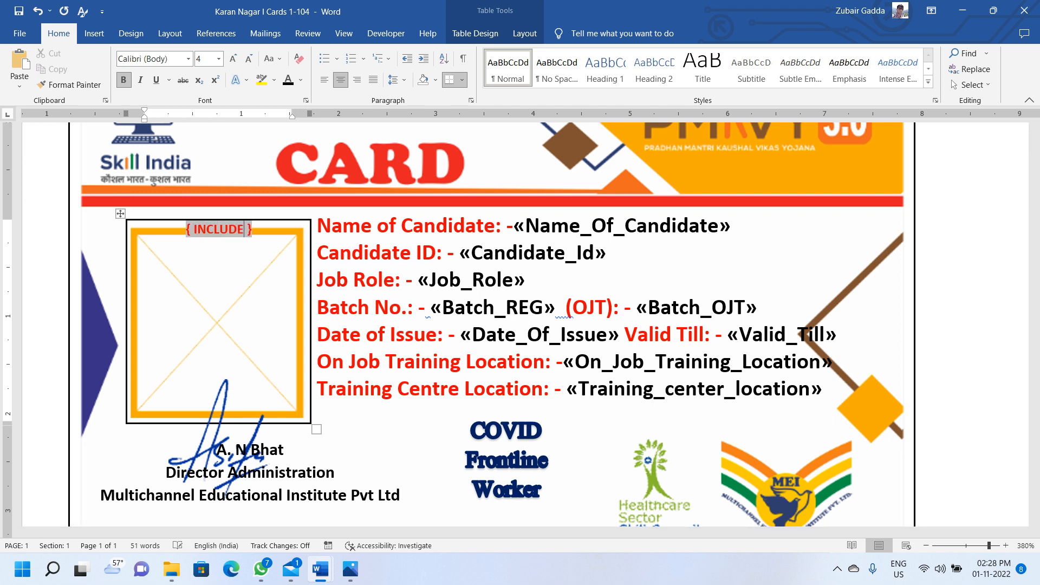
pyautogui.write('PICTURE')
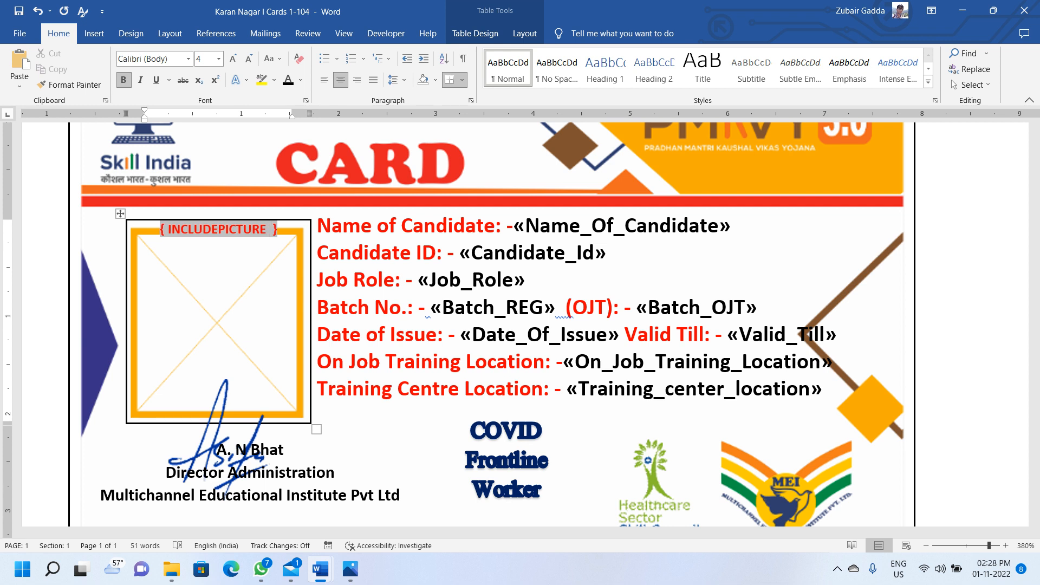
pyautogui.write(' "')
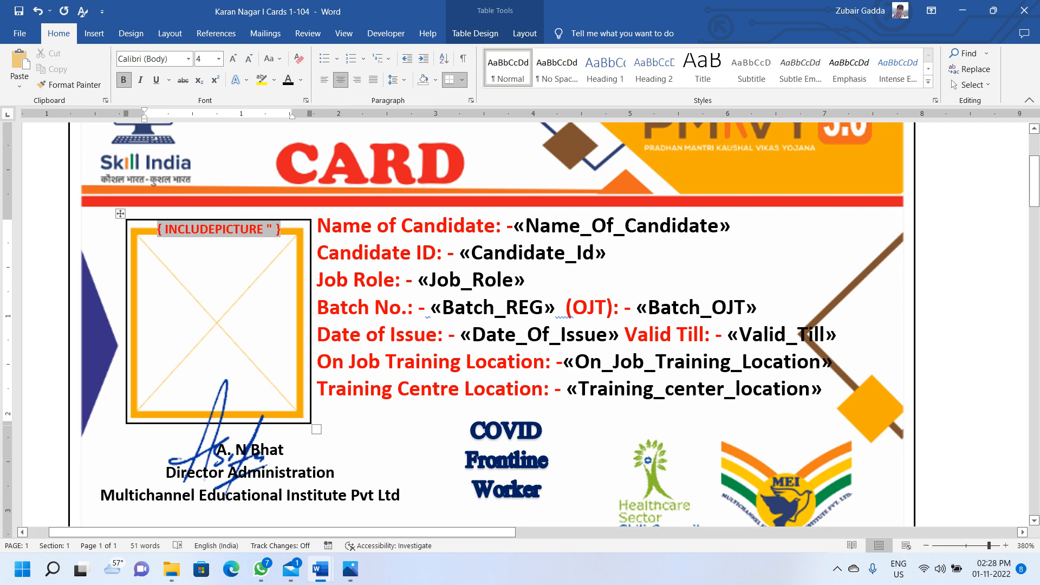
pyautogui.click(265, 33)
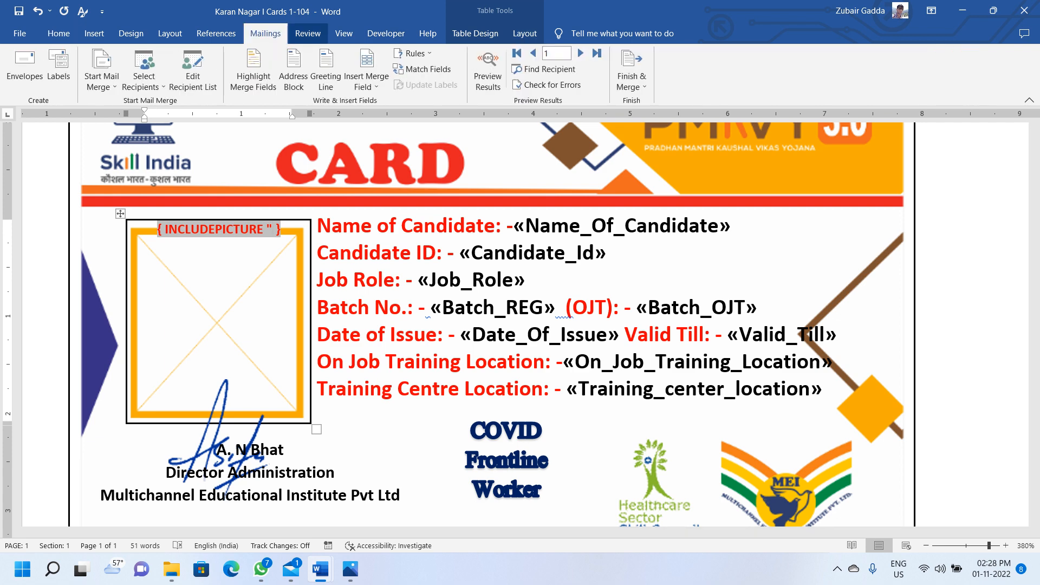
pyautogui.click(366, 81)
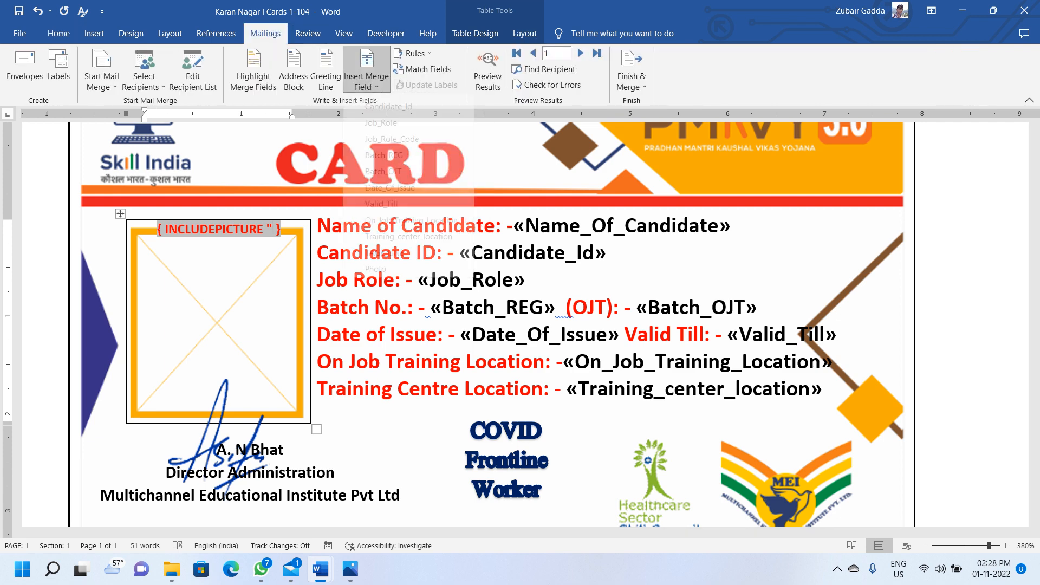
pyautogui.click(377, 281)
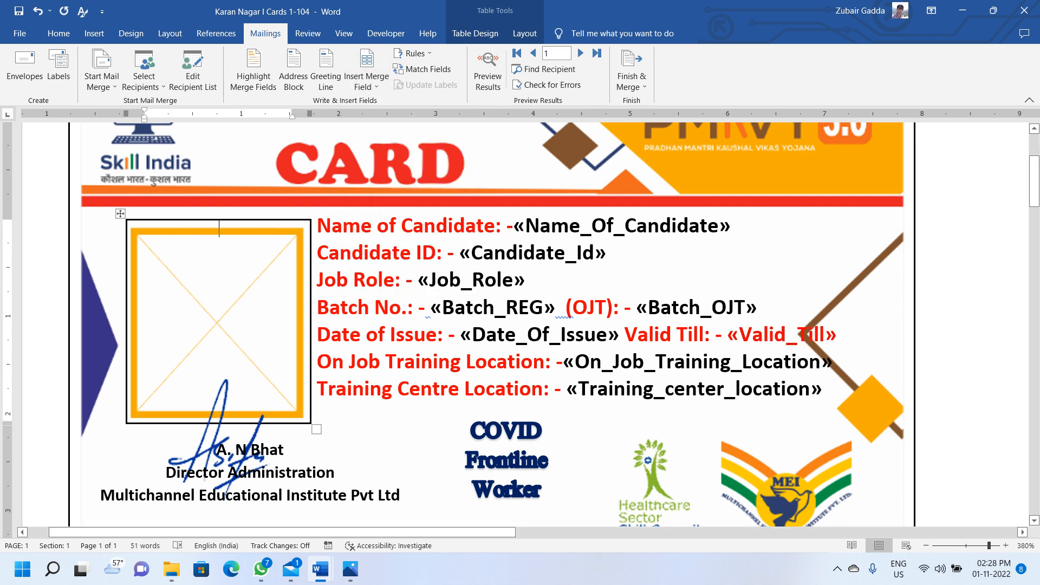
# Add four empty rows below the ID card row in the outer table.
pyautogui.scroll(-5, 493, 324)
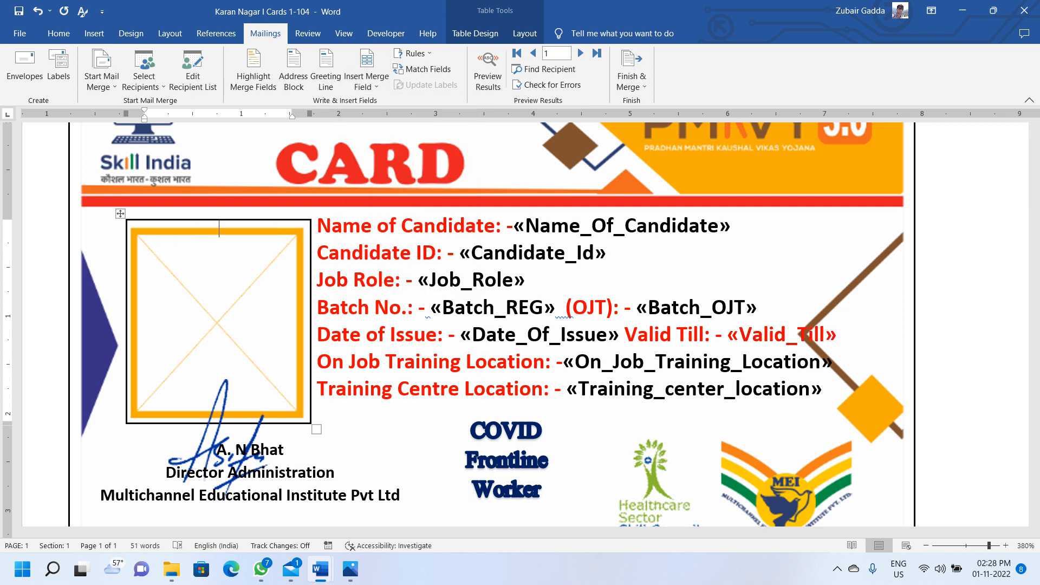
pyautogui.scroll(-13, 147, 224)
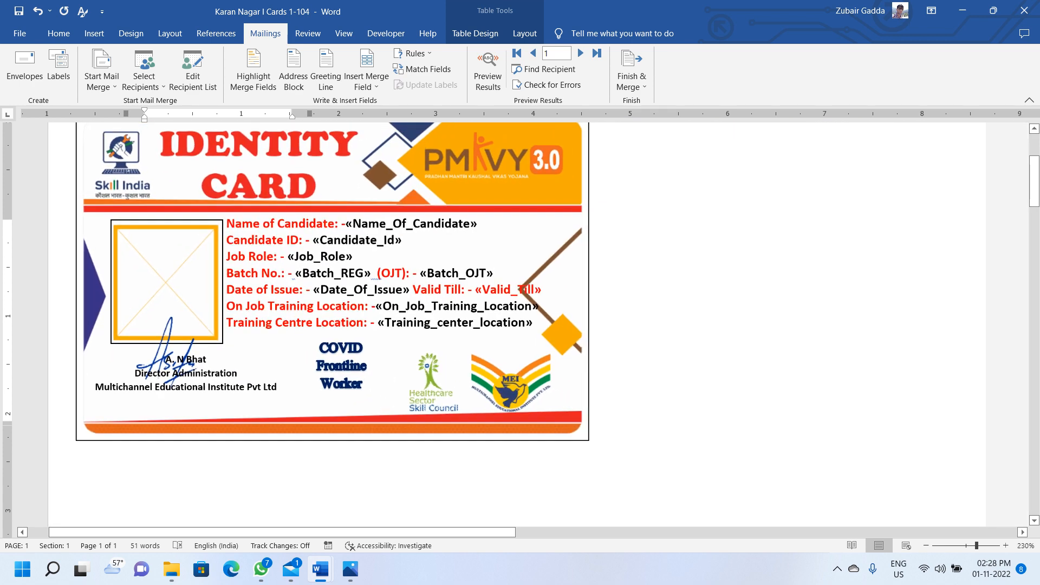
pyautogui.hotkey('ctrl', 'Home')
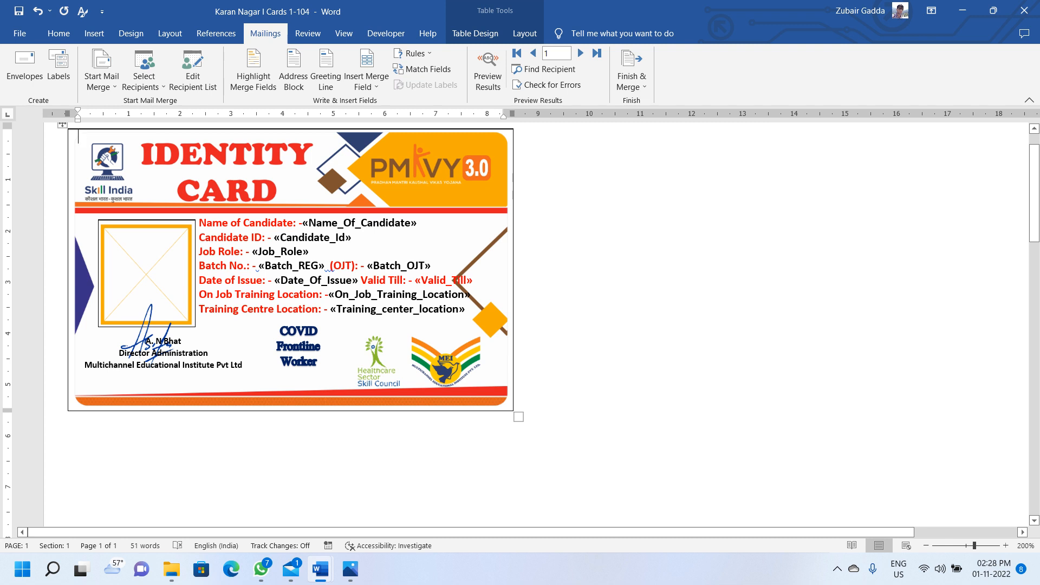
pyautogui.press('Tab')
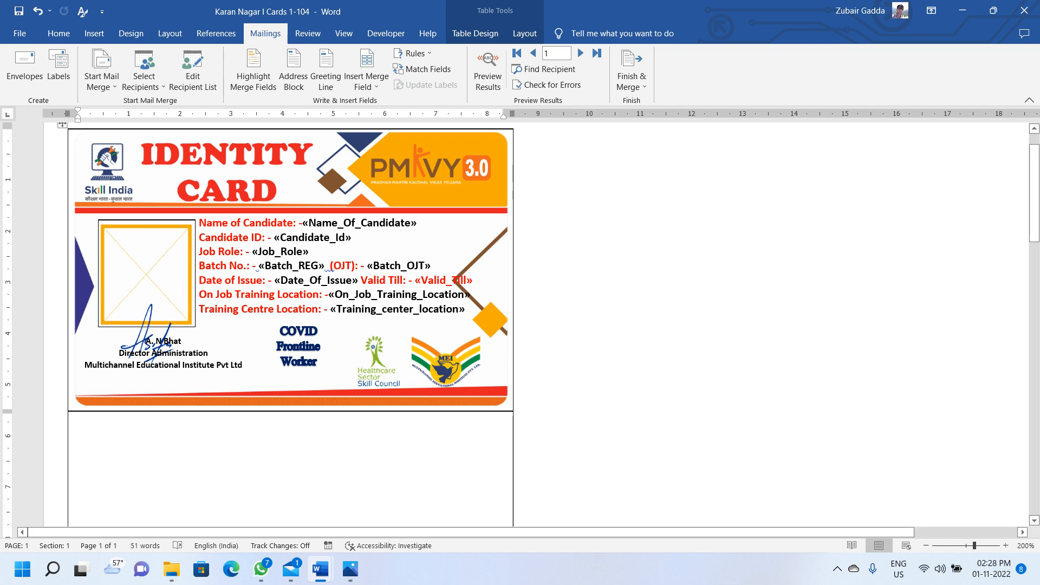
pyautogui.scroll(-5, 536, 323)
pyautogui.press('Tab')
pyautogui.scroll(-5, 536, 324)
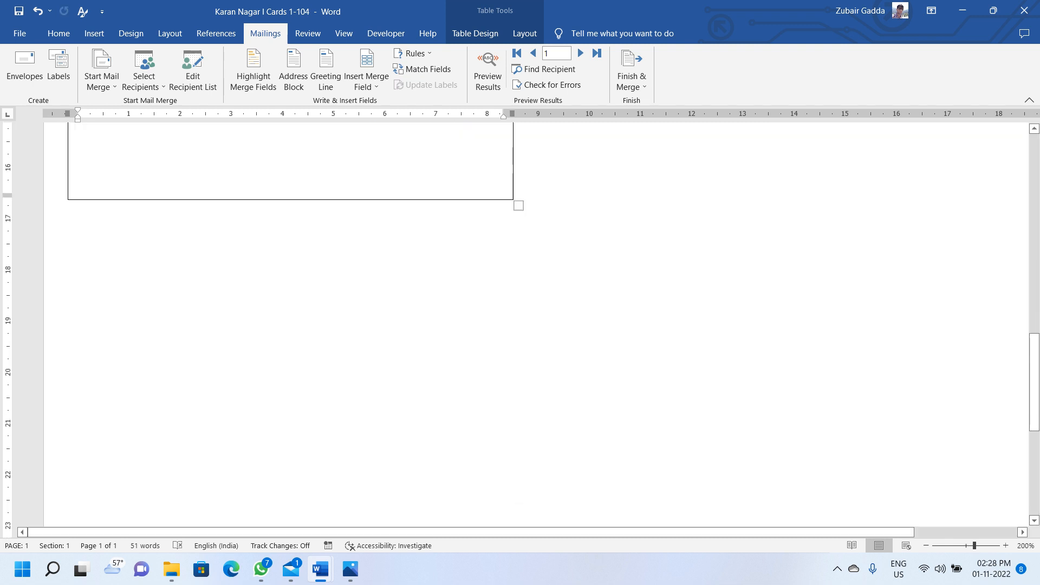
pyautogui.press('Tab')
pyautogui.scroll(-5, 536, 323)
pyautogui.press('Tab')
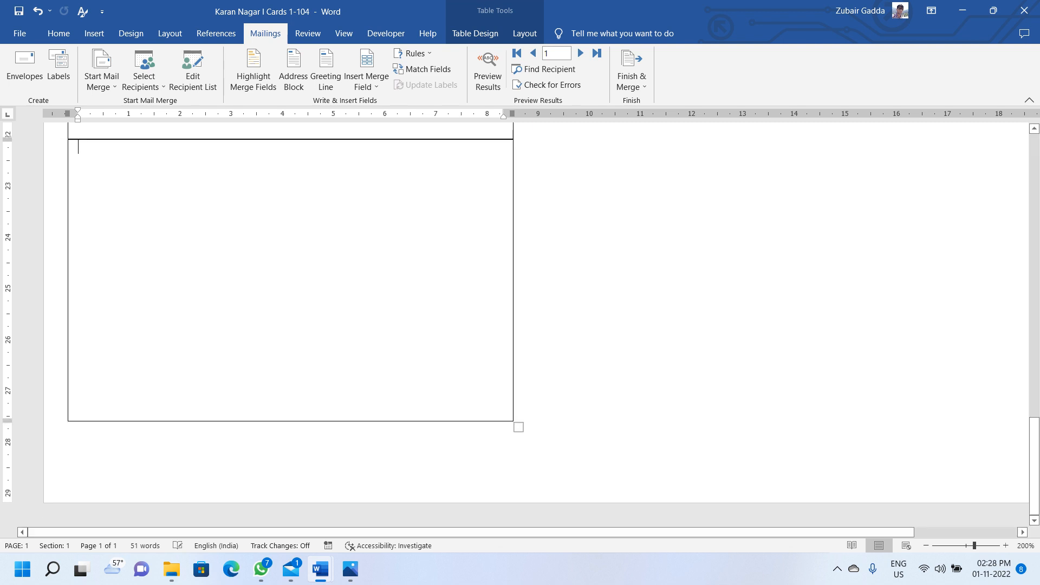
pyautogui.keyDown('ctrl'); pyautogui.scroll(-13, 536, 324); pyautogui.keyUp('ctrl')
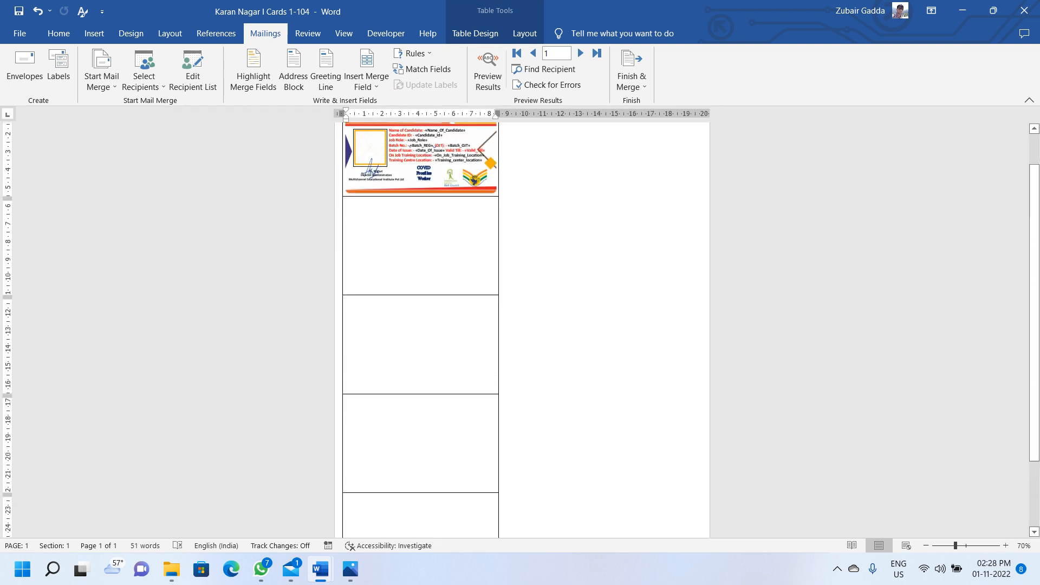
pyautogui.keyDown('ctrl'); pyautogui.scroll(-1, 536, 324); pyautogui.keyUp('ctrl')
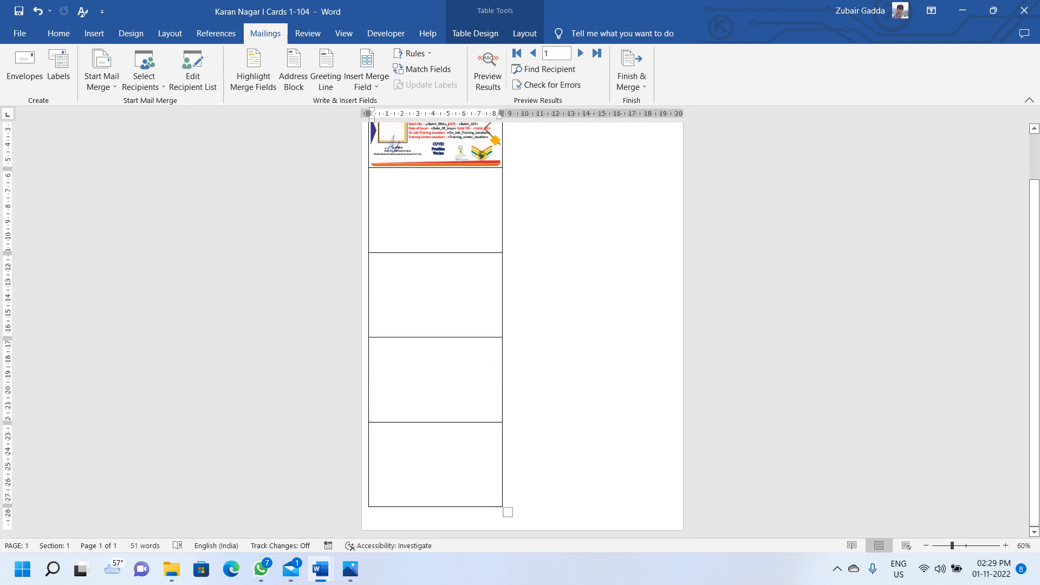
# Insert a second table column to the right of the ID card column and check the layout across the page.
pyautogui.scroll(1, 522, 325)
pyautogui.click(435, 135)
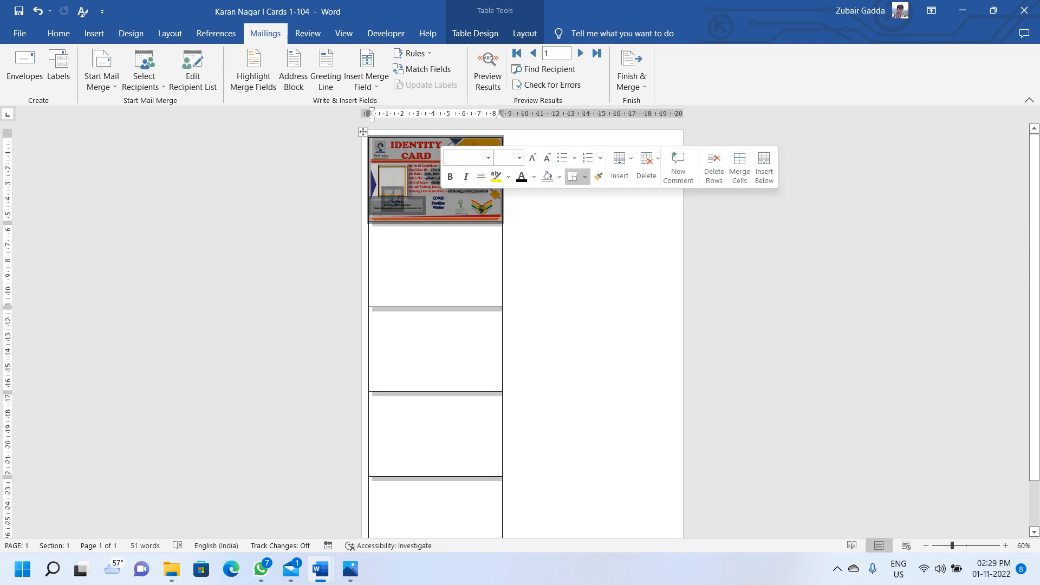
pyautogui.click(475, 33)
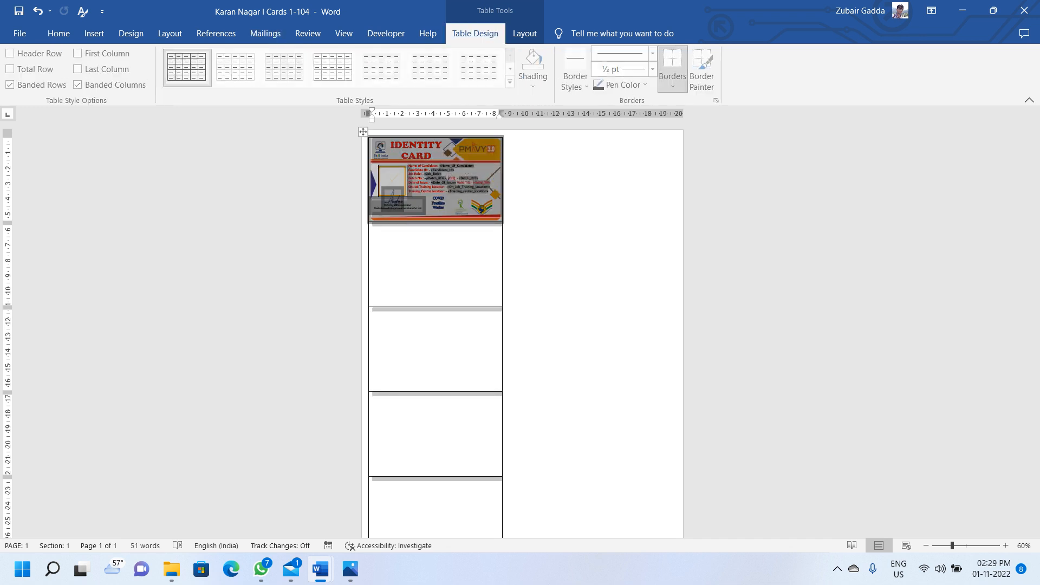
pyautogui.click(524, 33)
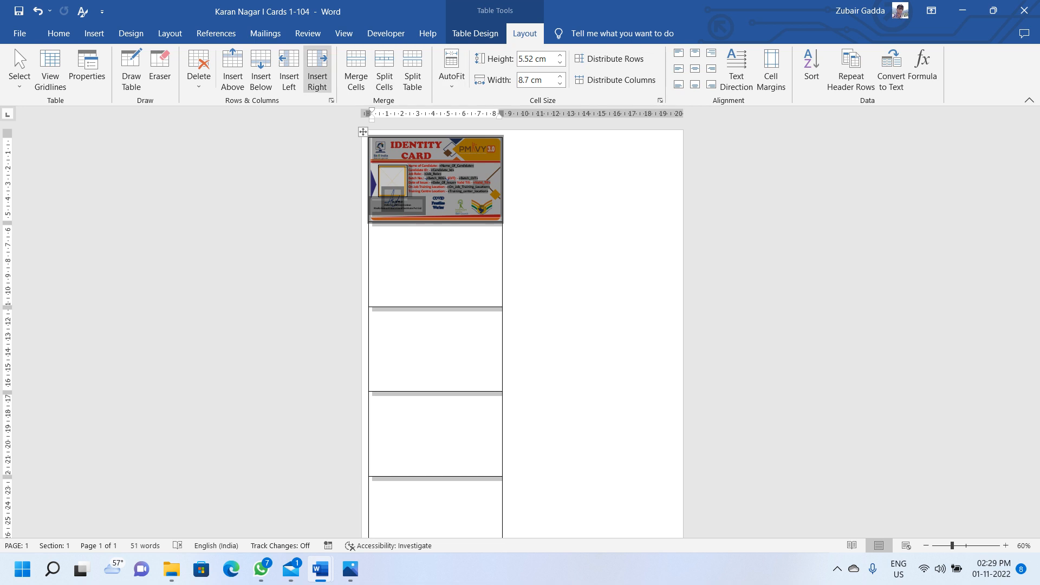
pyautogui.click(317, 71)
pyautogui.click(506, 224)
pyautogui.scroll(-2, 506, 224)
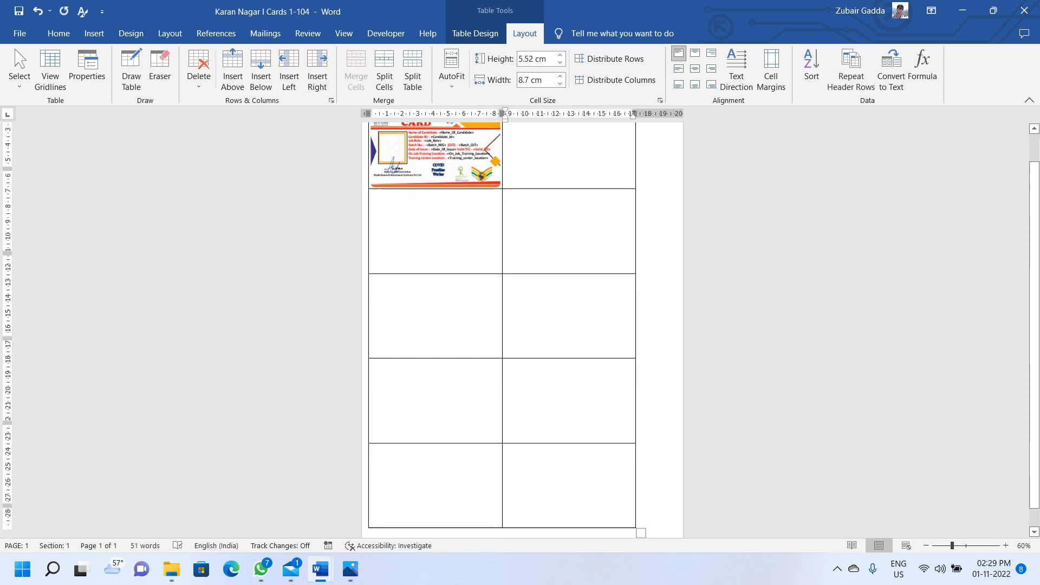
pyautogui.scroll(2, 506, 224)
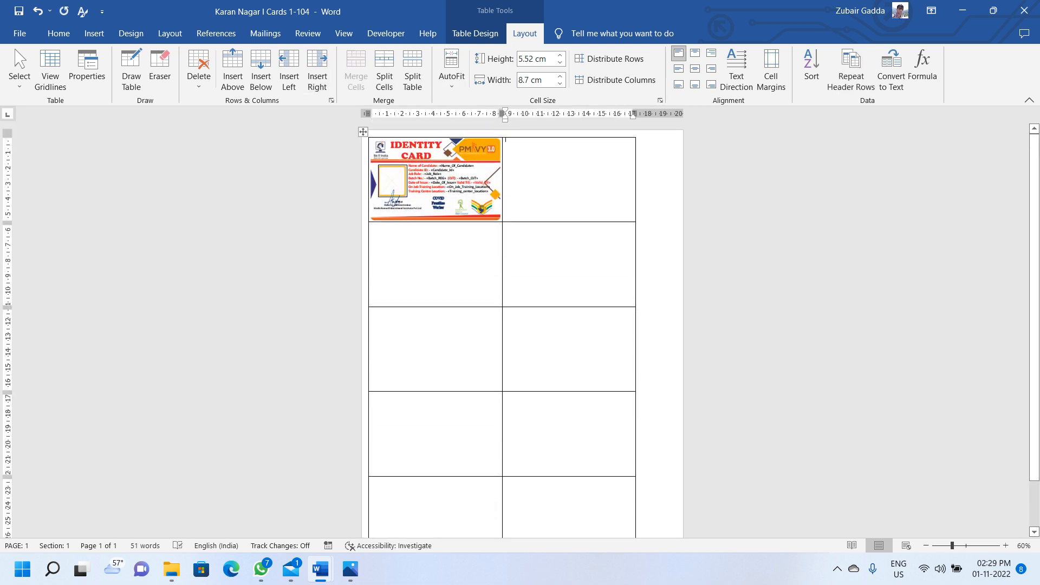
pyautogui.scroll(-1, 506, 224)
pyautogui.scroll(-2, 502, 325)
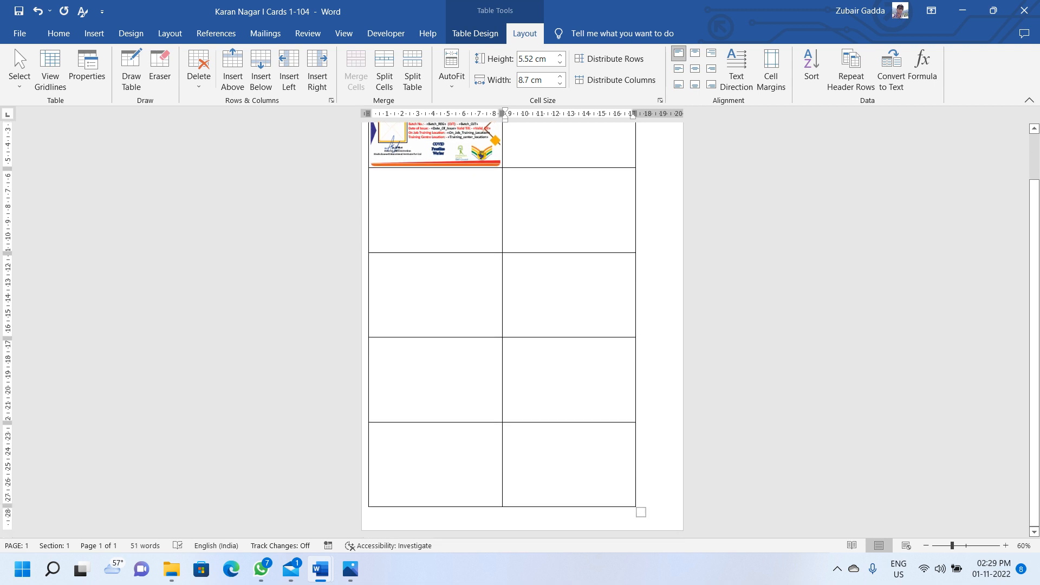
pyautogui.scroll(3, 505, 140)
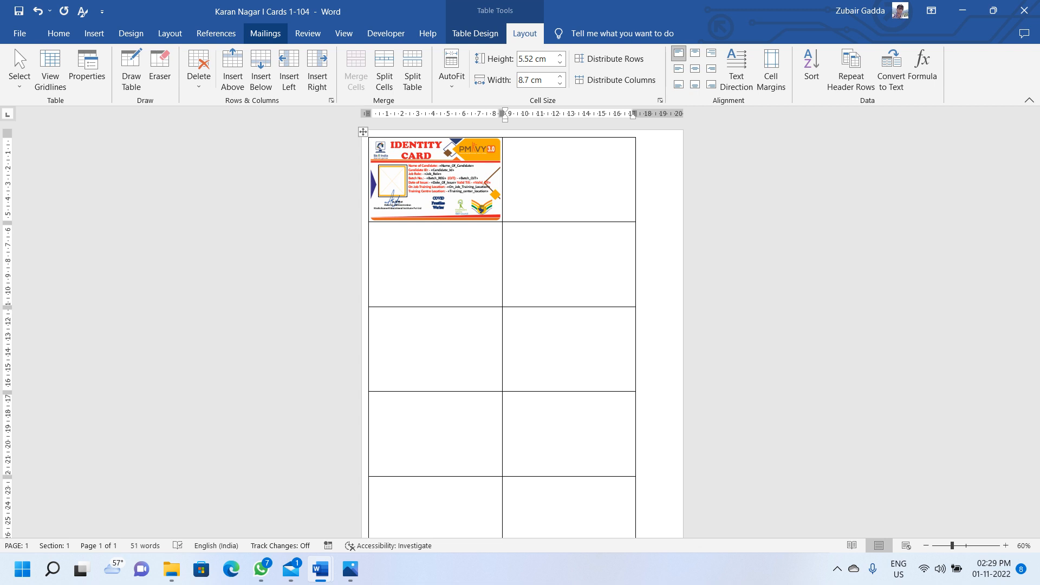
# Switch the mail merge type to Labels while keeping the existing table layout, and replicate the ID card into every cell with Update Labels.
pyautogui.click(266, 34)
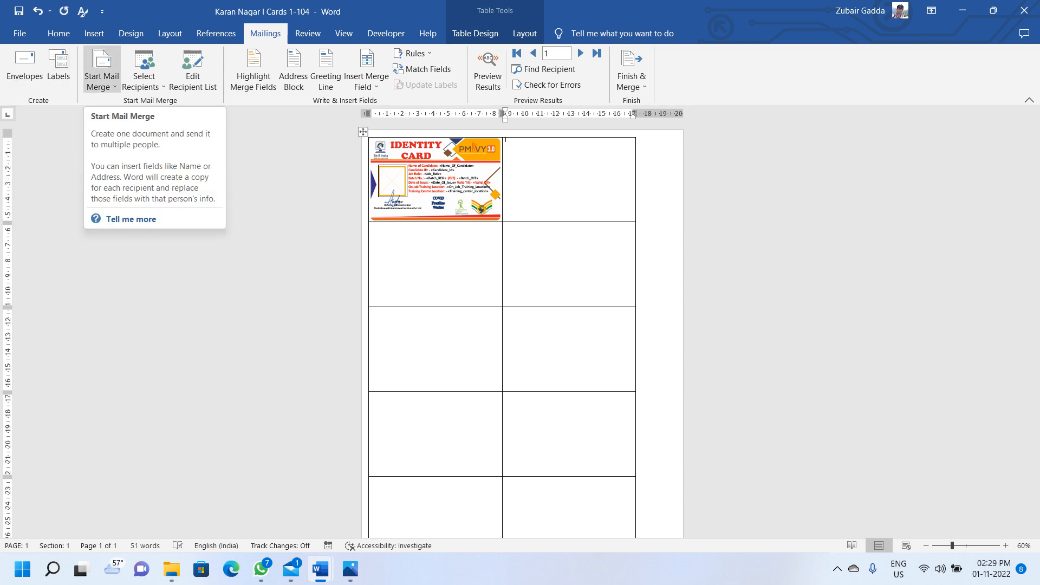
pyautogui.click(101, 81)
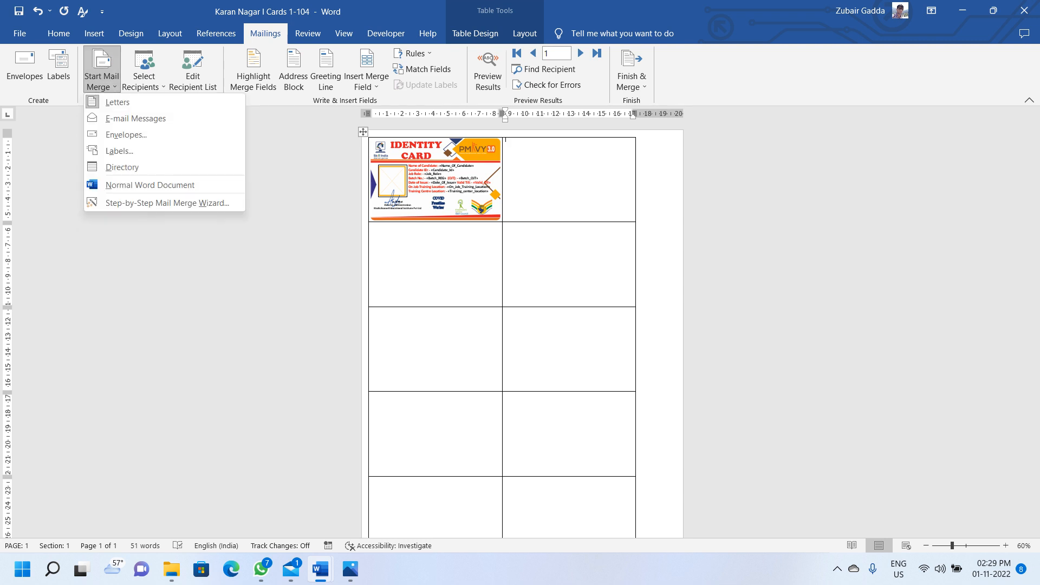
pyautogui.click(120, 151)
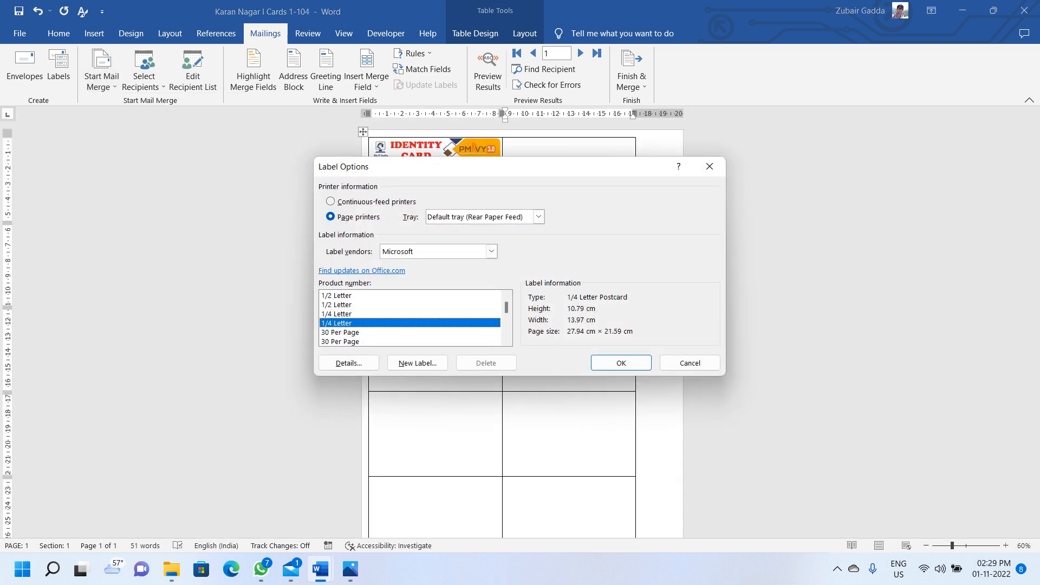
pyautogui.click(690, 363)
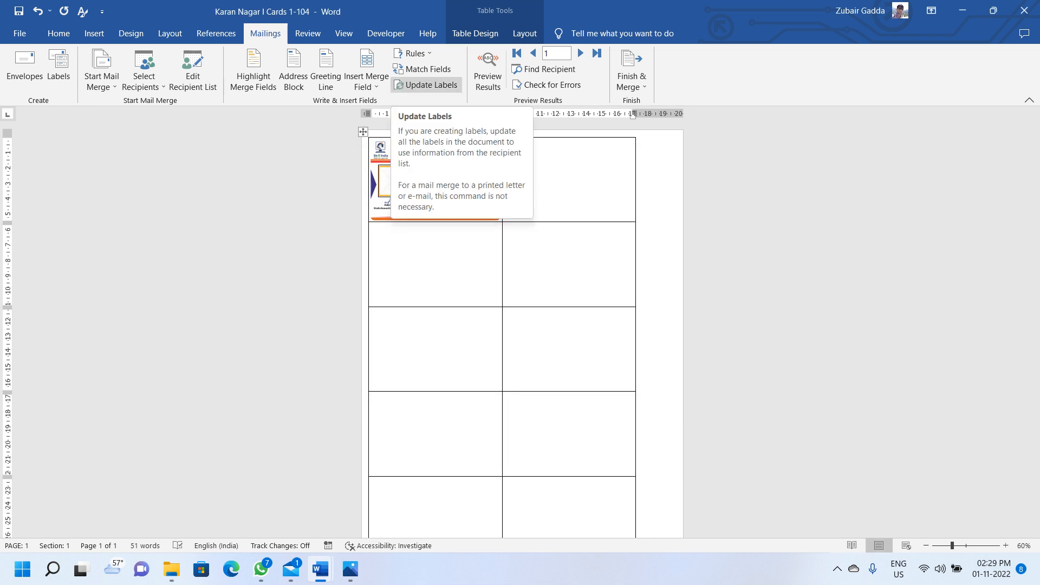
pyautogui.click(426, 84)
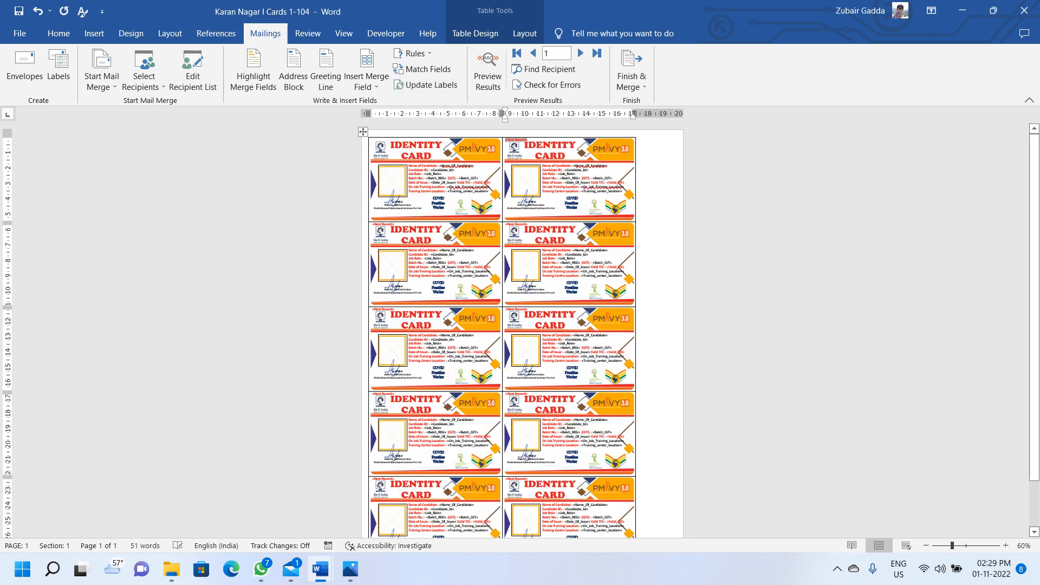
pyautogui.scroll(-2, 519, 325)
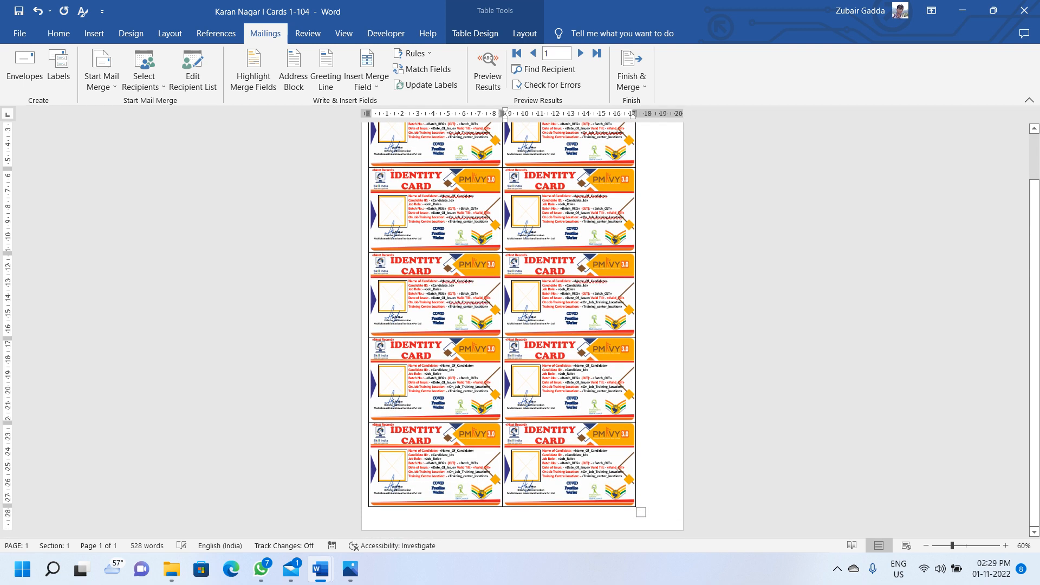
# Finish the merge by generating individual documents for all records in a new document.
pyautogui.click(632, 79)
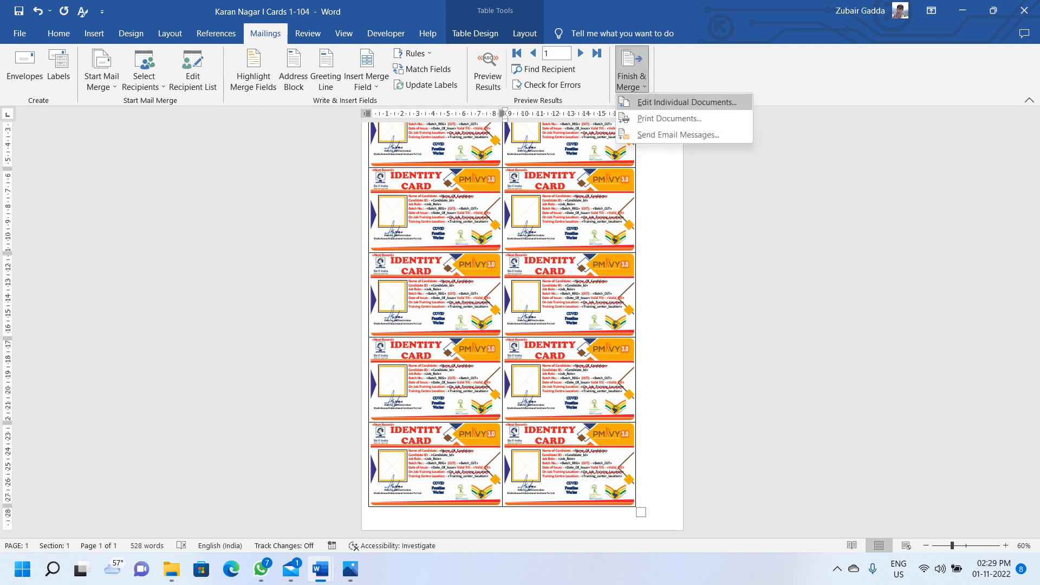
pyautogui.click(687, 102)
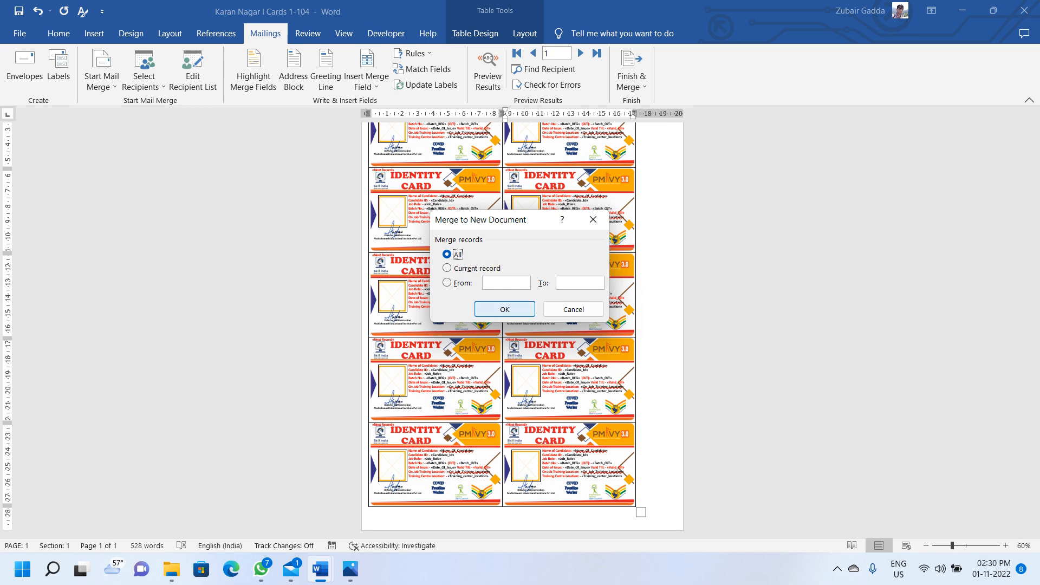
pyautogui.click(505, 310)
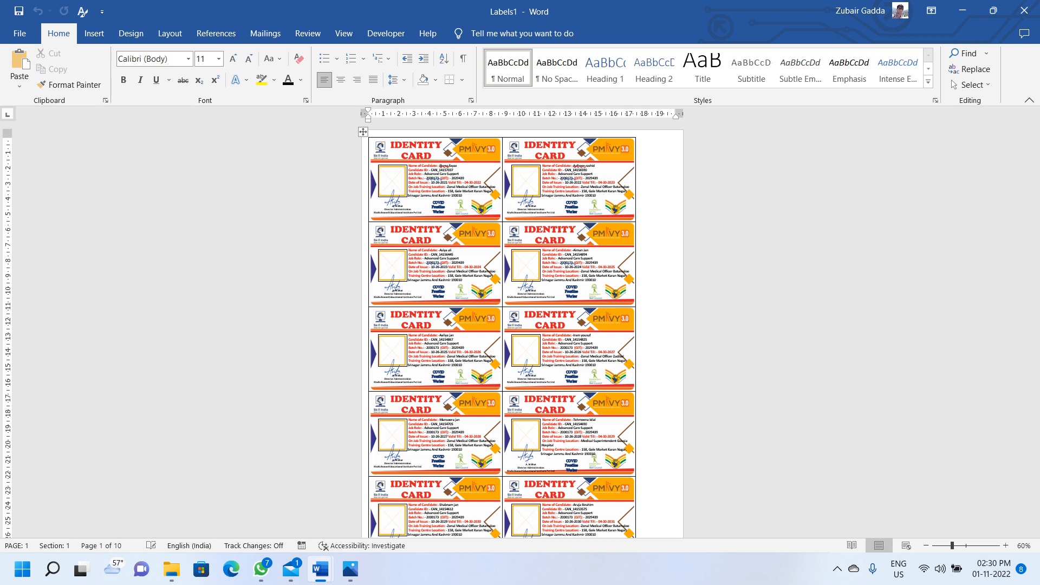
# Update all fields in the merged labels document, allowing the external file links, and check the photos on the cards.
pyautogui.moveTo(320, 568)
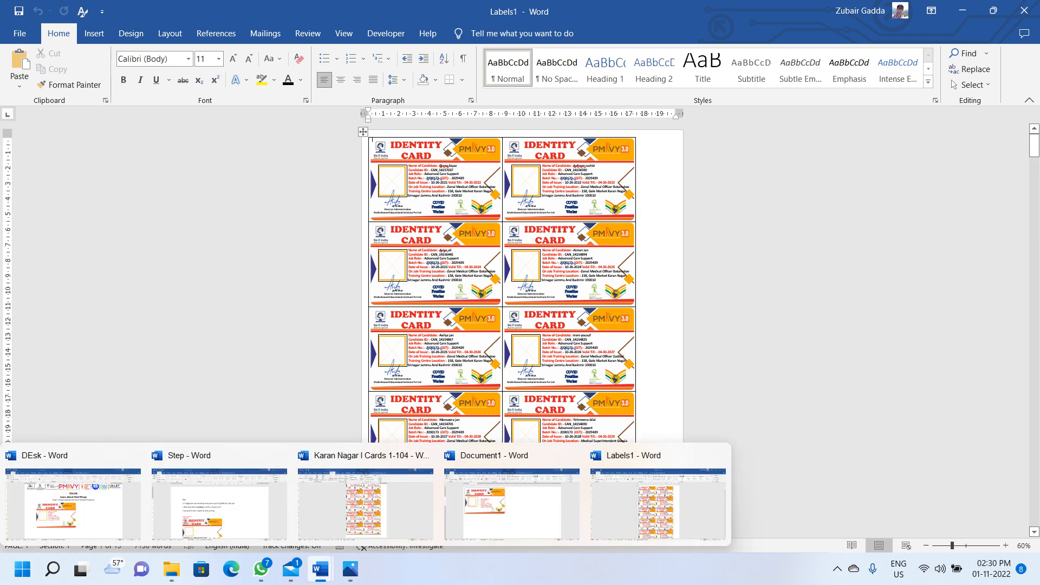
pyautogui.click(365, 499)
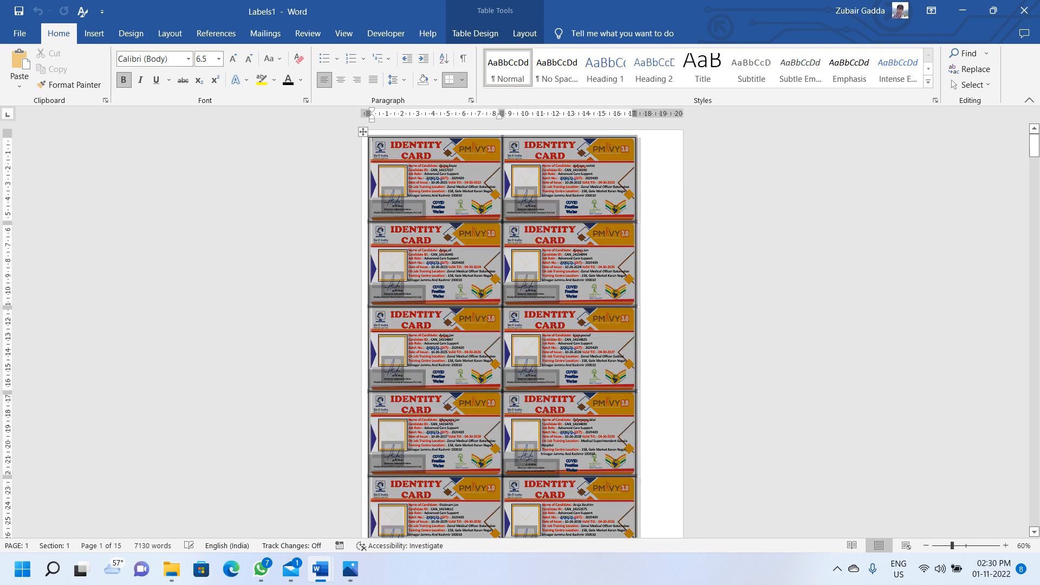
pyautogui.hotkey('ctrl', 'a')
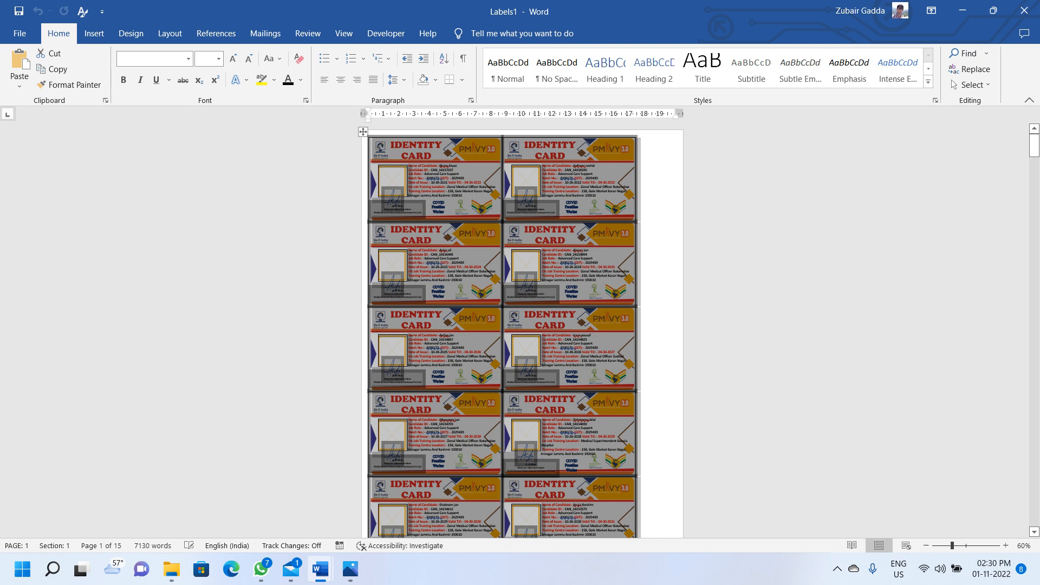
pyautogui.press('F9')
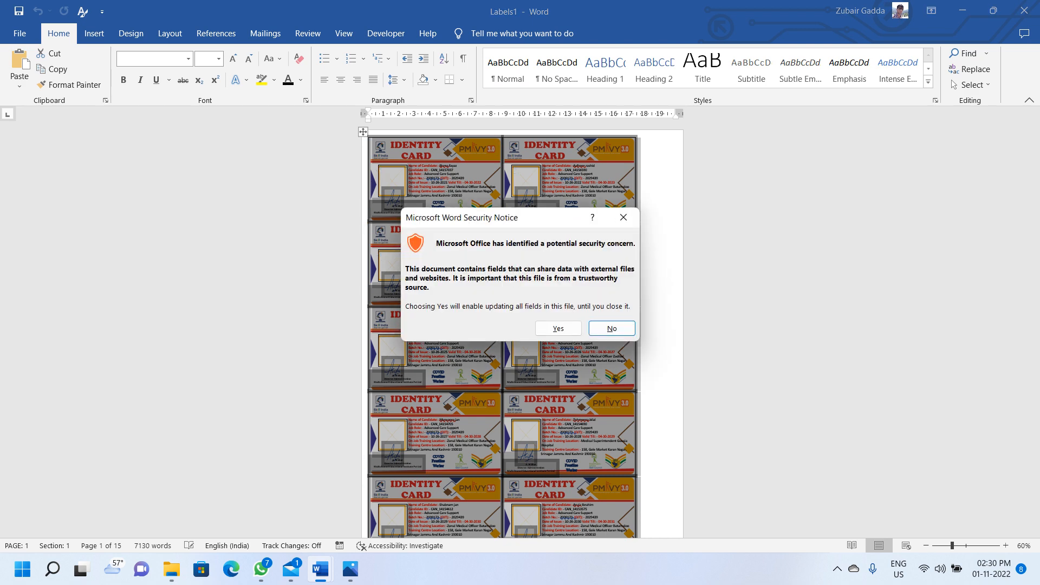
pyautogui.press('y')
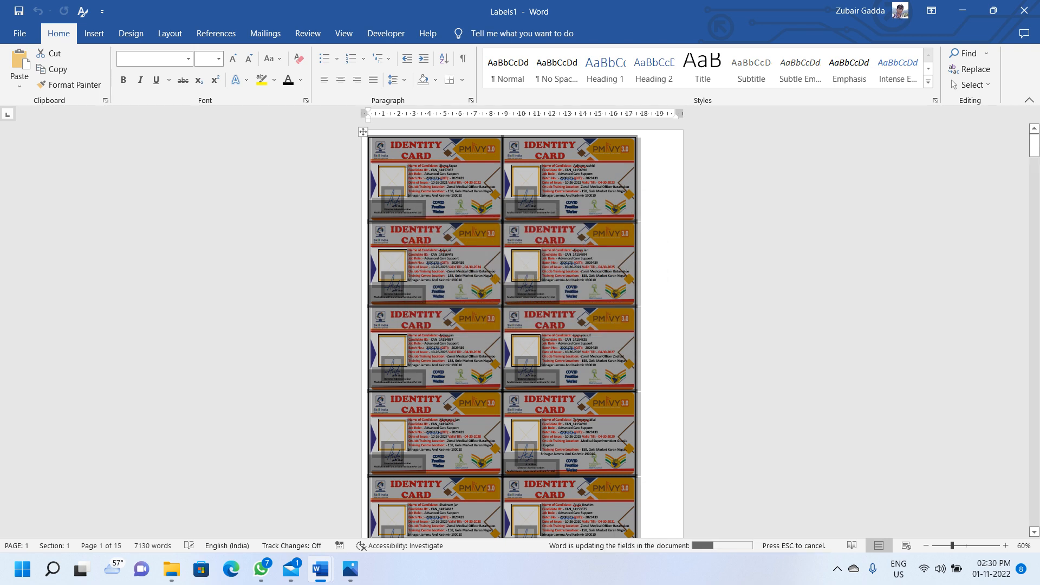
pyautogui.scroll(-9, 522, 330)
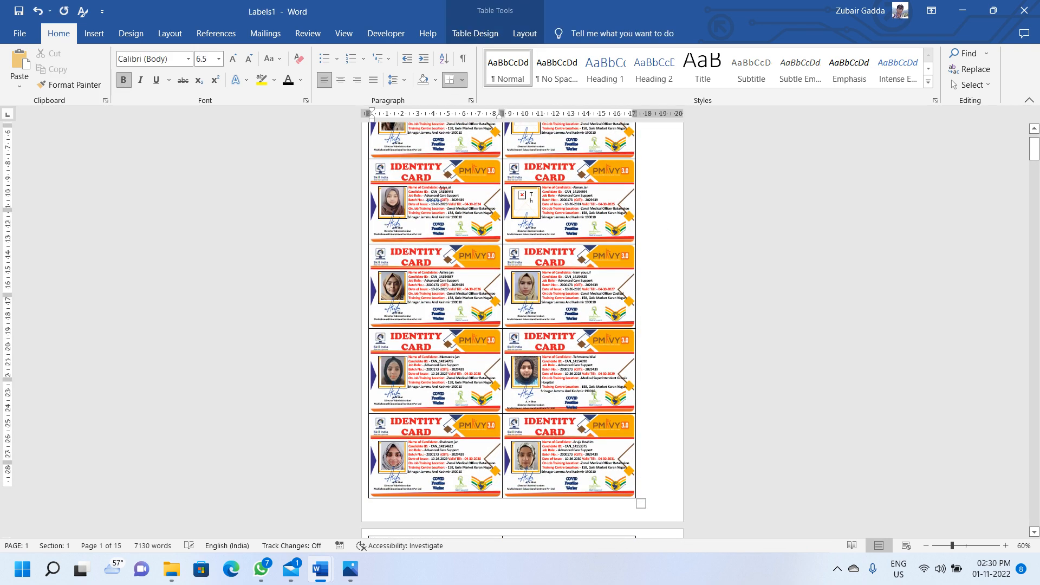
pyautogui.scroll(6, 523, 330)
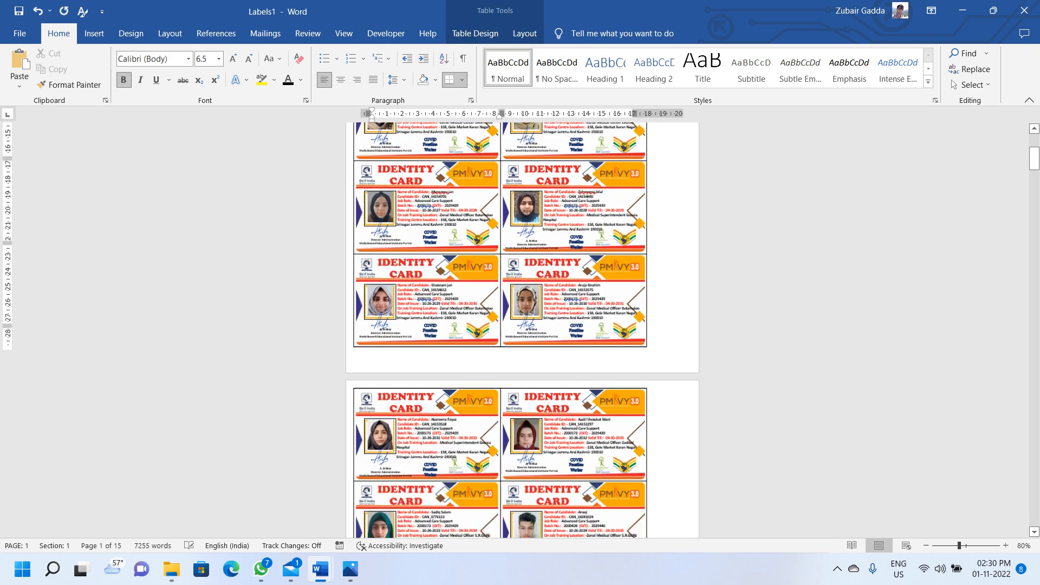
pyautogui.scroll(-10, 522, 330)
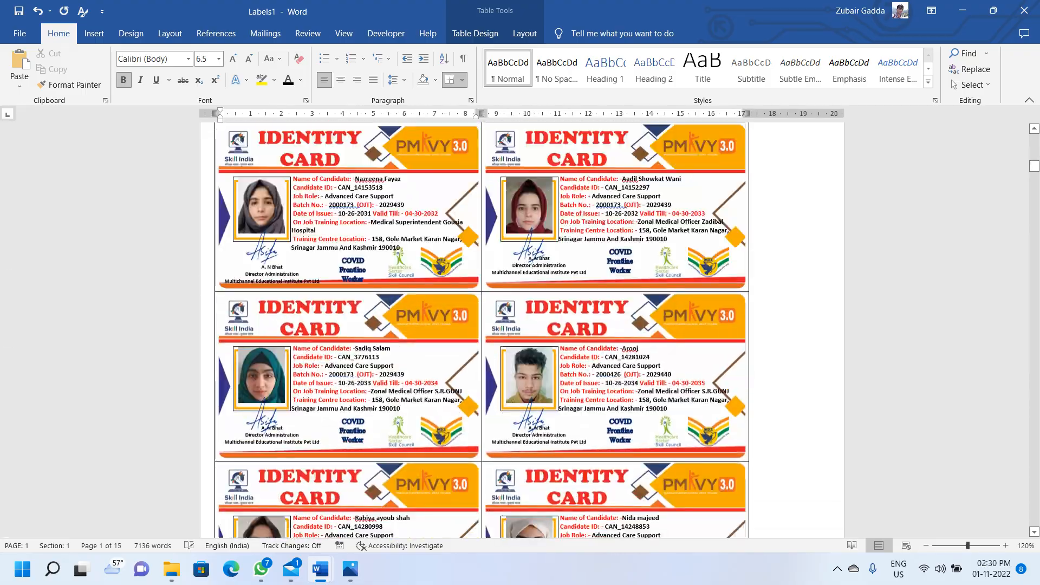
pyautogui.scroll(-15, 522, 329)
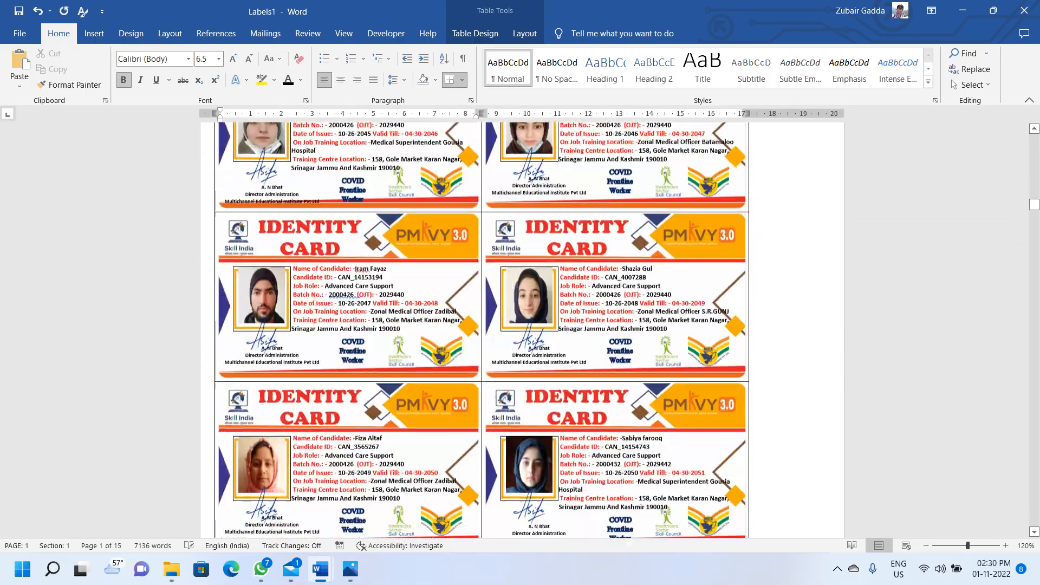
pyautogui.scroll(-15, 521, 330)
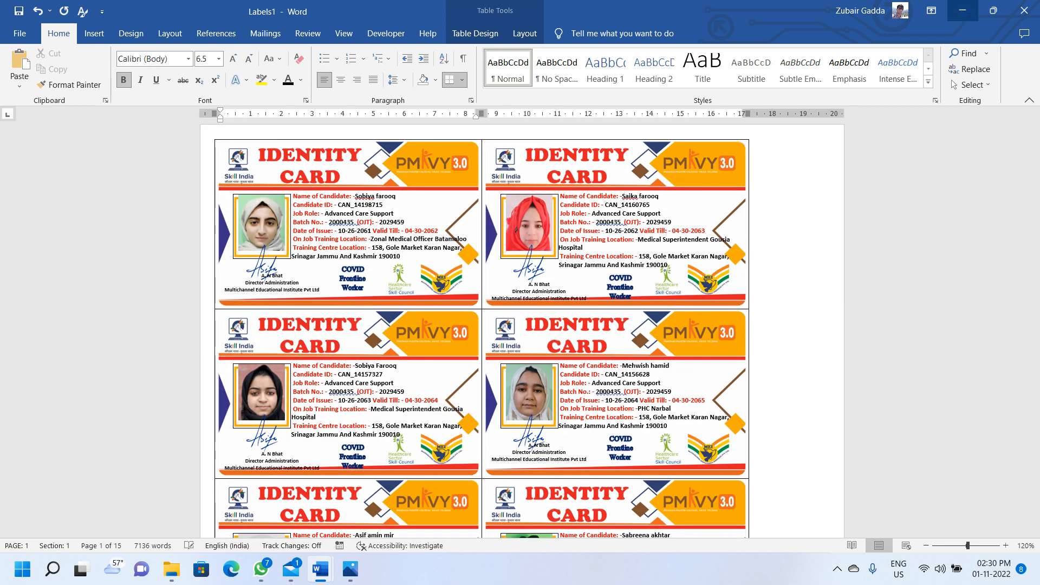
# Switch to the Step document and delete the ID card picture that covers the notes.
pyautogui.click(962, 10)
pyautogui.moveTo(320, 569)
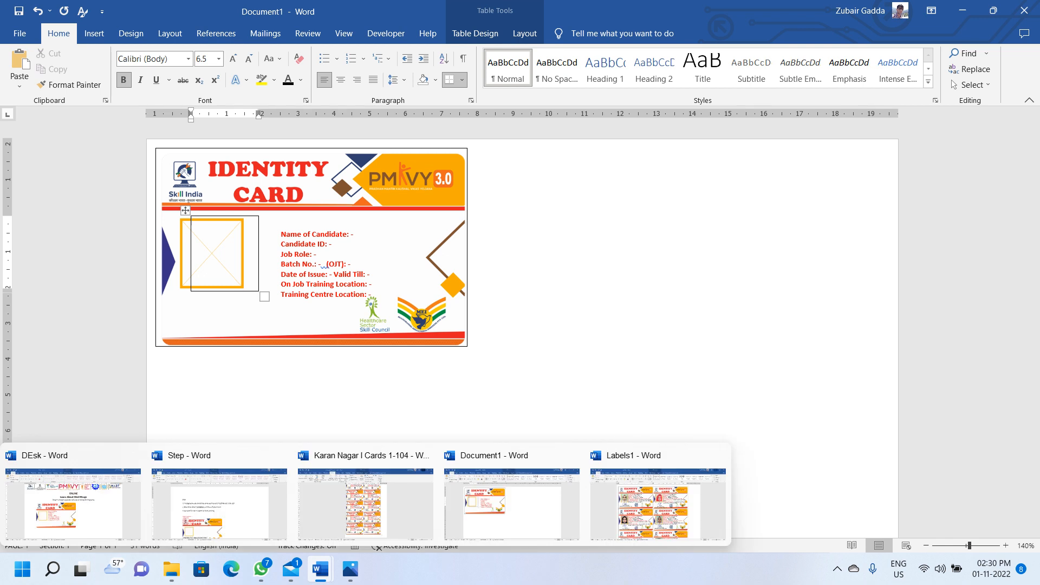
pyautogui.click(220, 504)
pyautogui.scroll(-4, 520, 325)
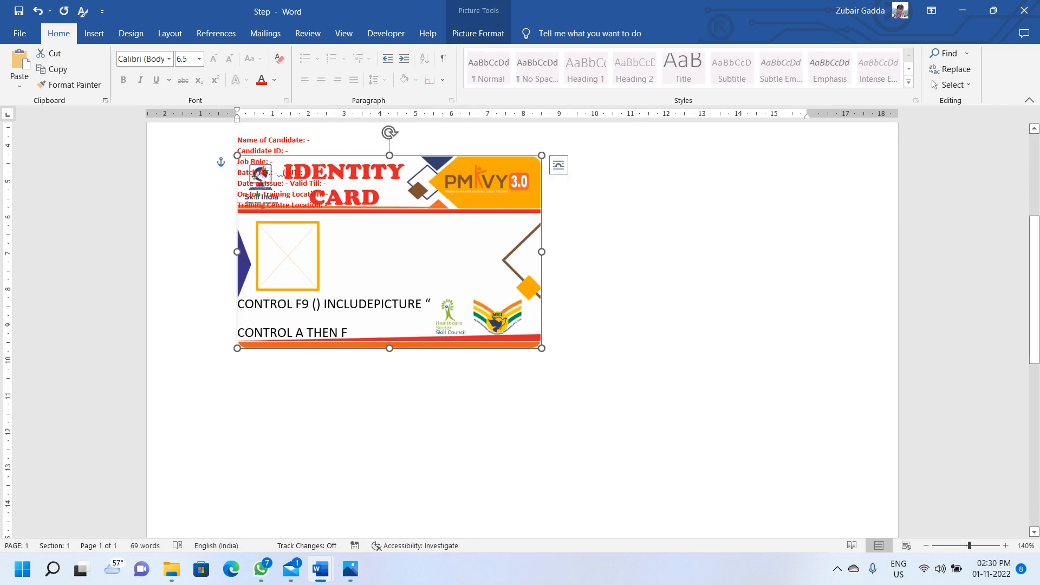
pyautogui.press('Delete')
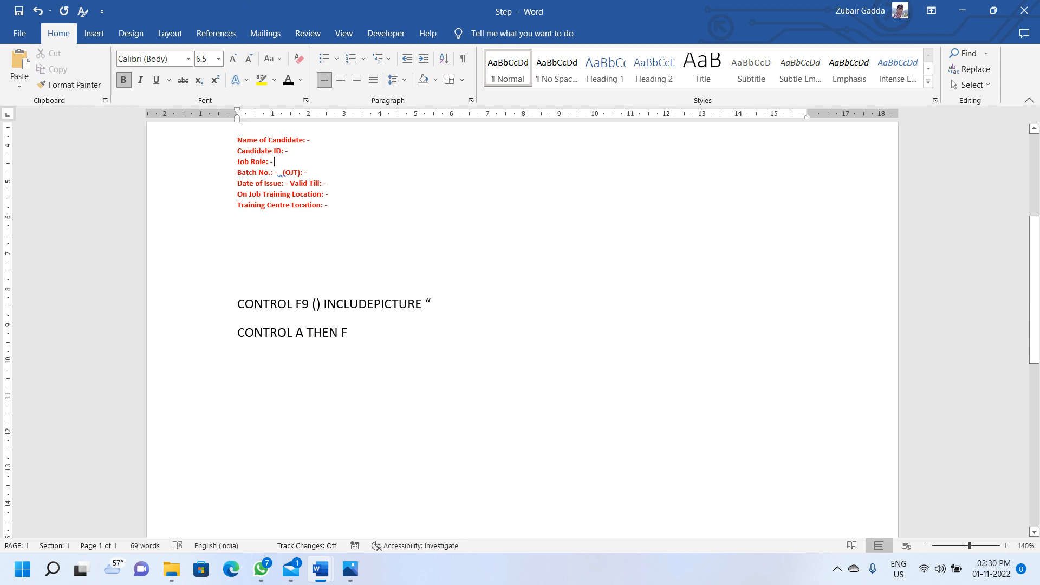
# Complete the last line of the notes so it reads "CONTROL A THEN F9".
pyautogui.moveTo(237, 304); pyautogui.dragTo(312, 303)
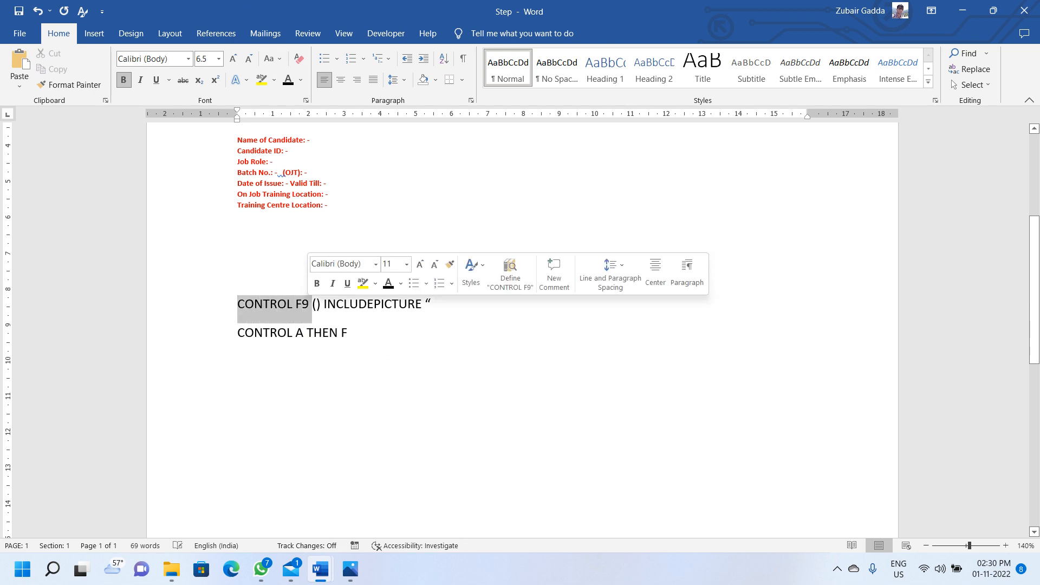
pyautogui.click(312, 303)
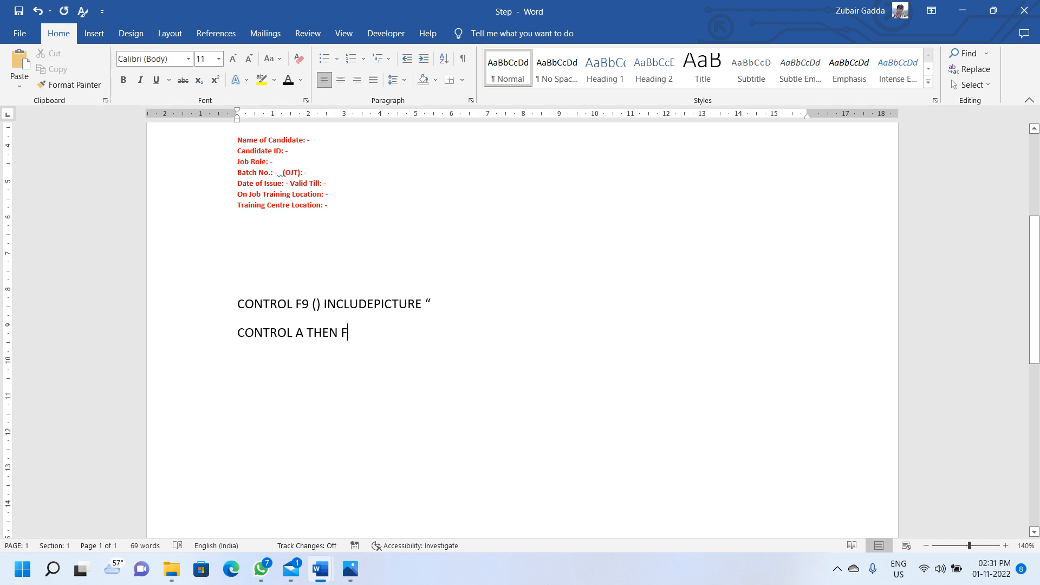
pyautogui.press('alt')
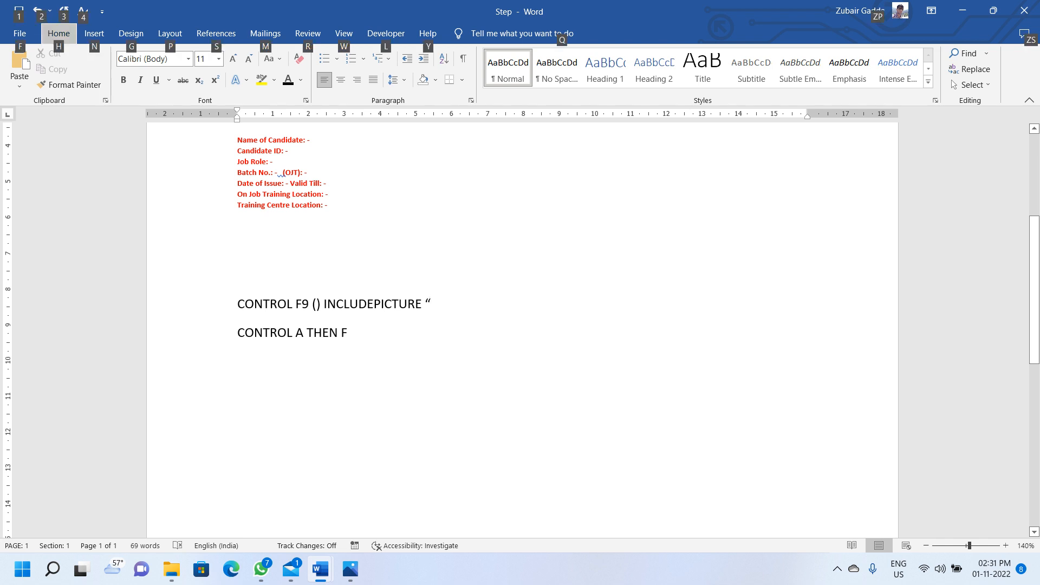
pyautogui.press('Escape')
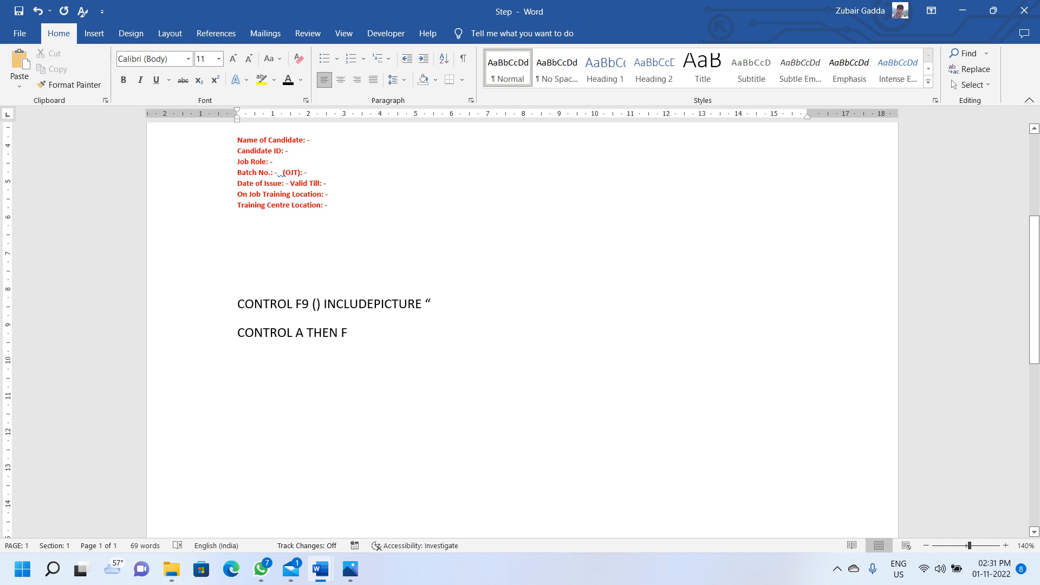
pyautogui.write('9')
# Return to the Labels1 document and examine the photos and details on the remaining merged ID cards and the following pages.
pyautogui.moveTo(320, 569)
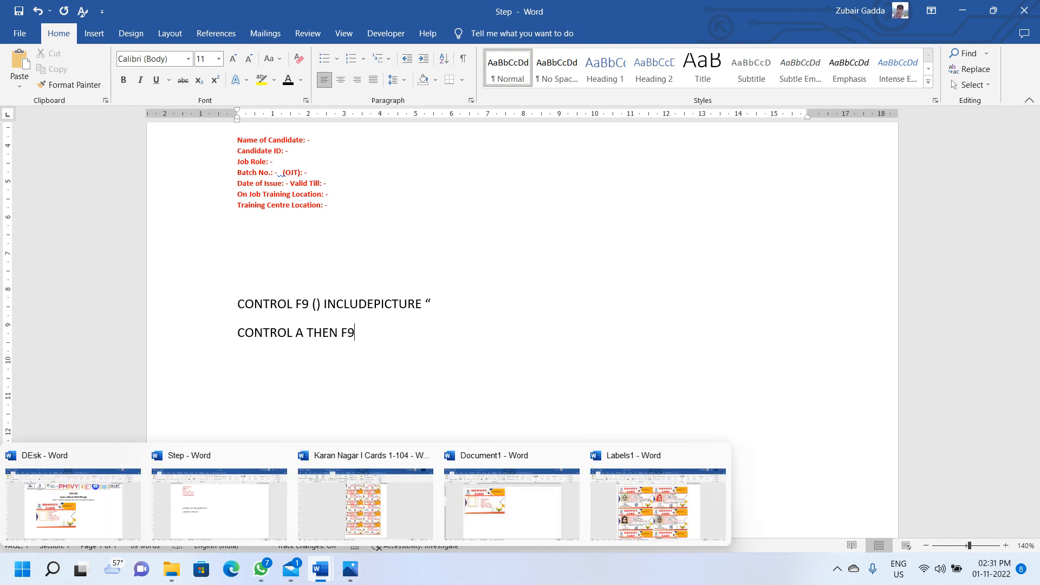
pyautogui.click(658, 504)
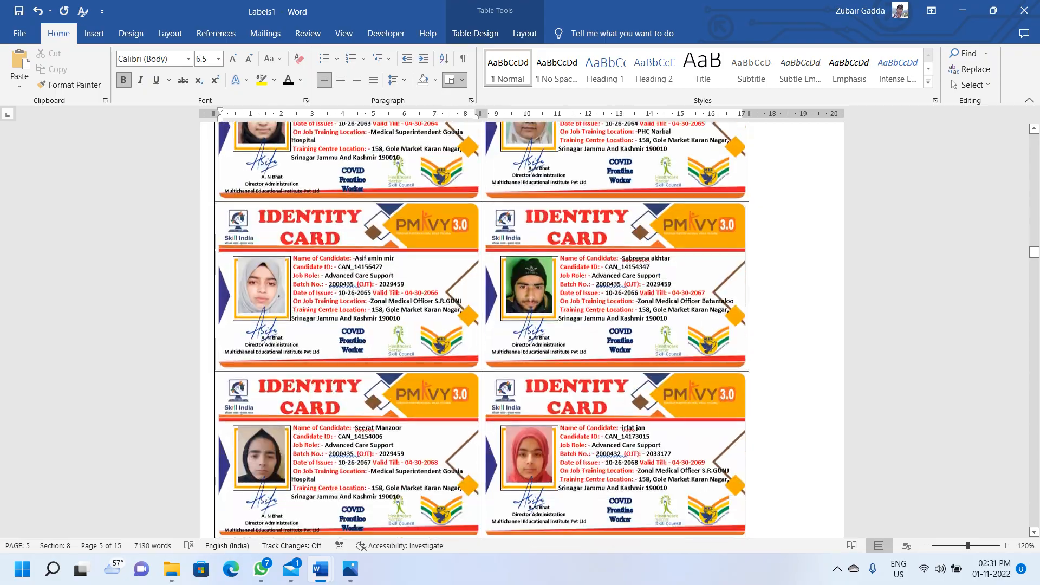
pyautogui.scroll(-20, 482, 325)
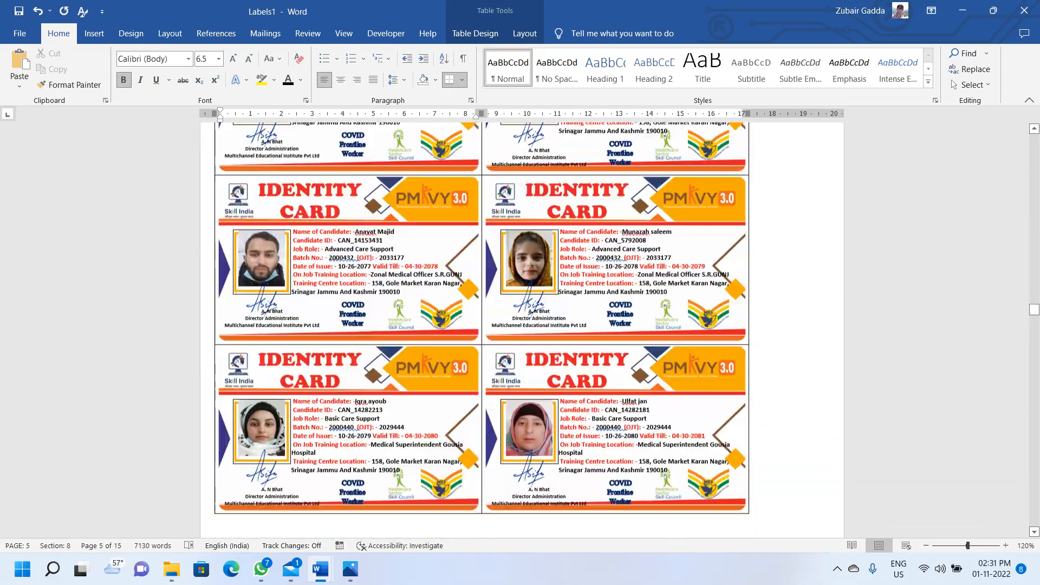
pyautogui.scroll(-20, 482, 325)
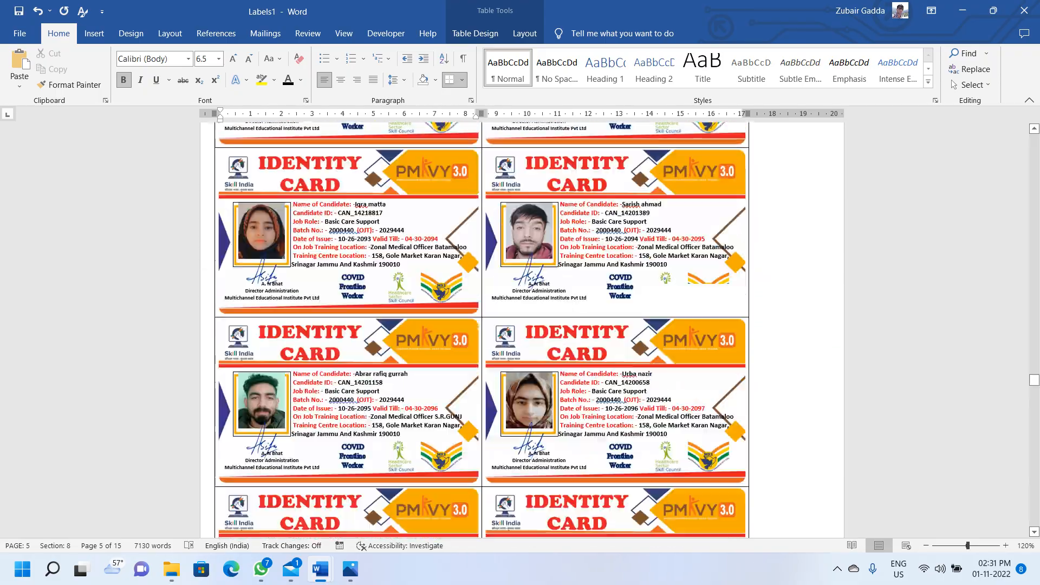
pyautogui.scroll(-20, 482, 325)
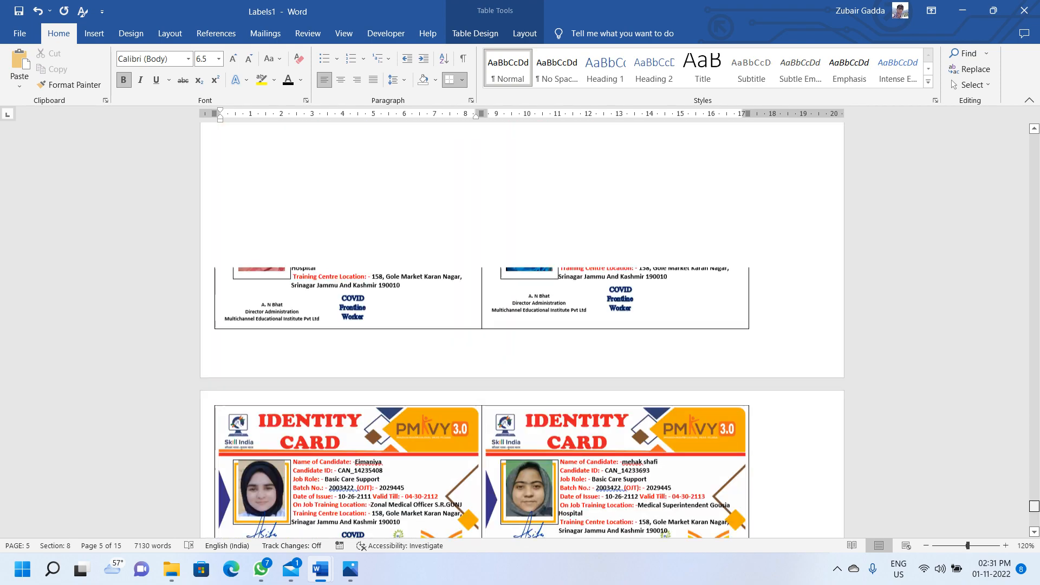
pyautogui.moveTo(1034, 521); pyautogui.dragTo(1034, 374)
pyautogui.scroll(-8, 482, 325)
pyautogui.scroll(-3, 521, 241)
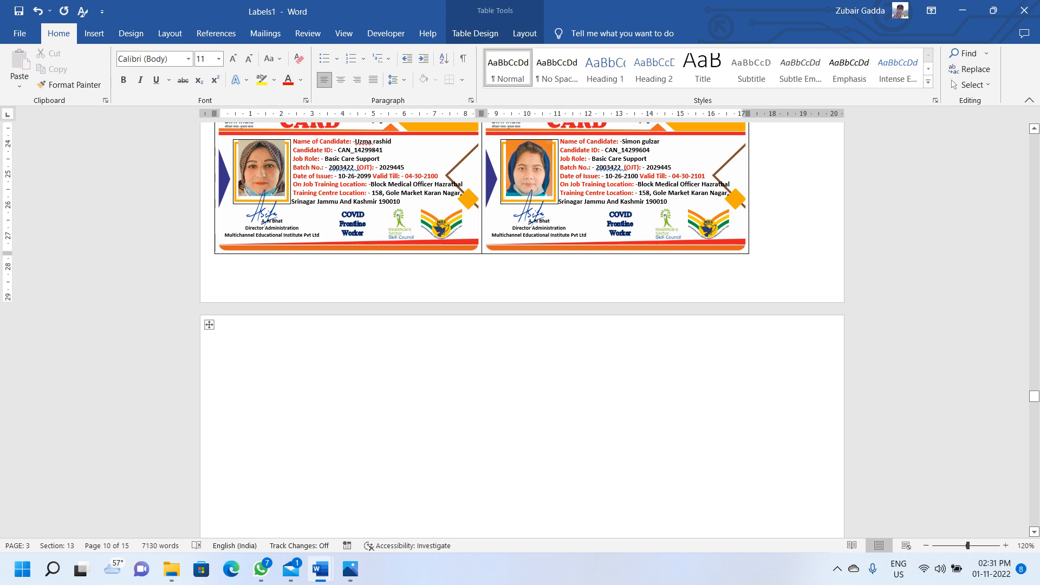
pyautogui.scroll(9, 521, 325)
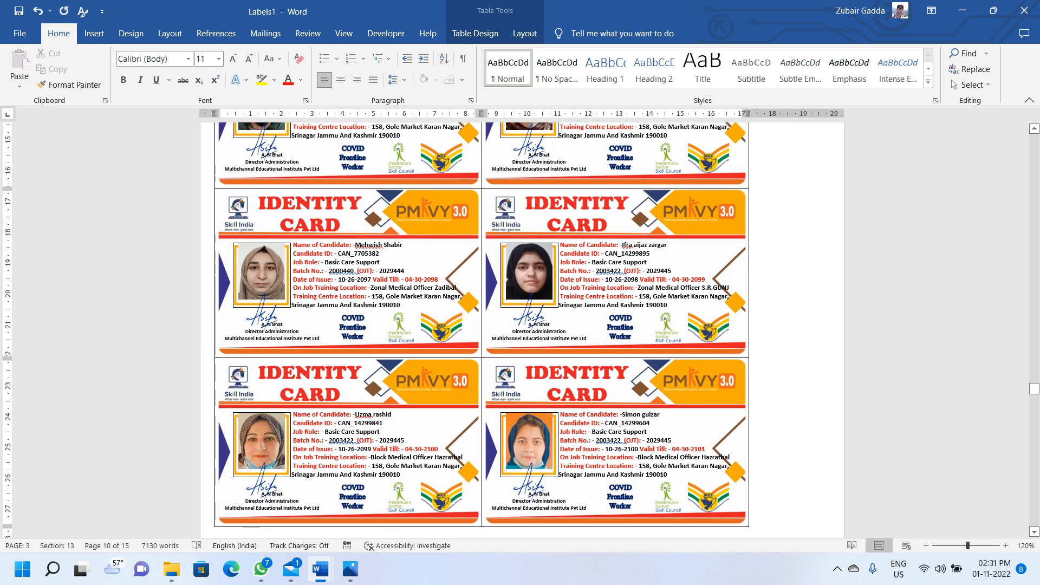